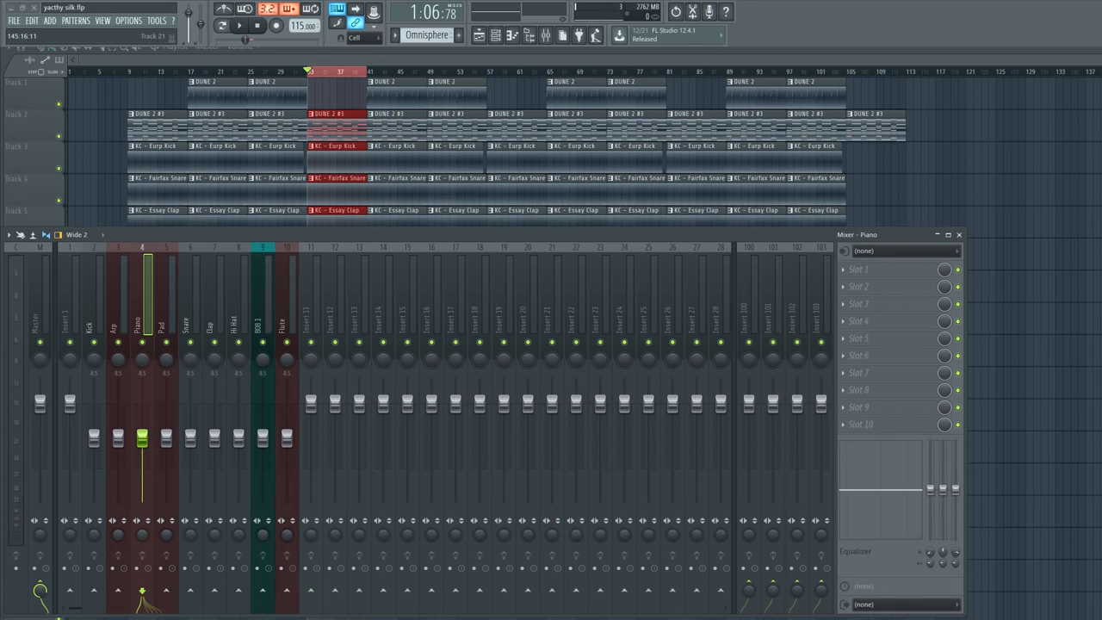
Go through the mixer tracks one by one, from Arp, Piano and Pad to the drums, 808 and Flute.
key("F9")
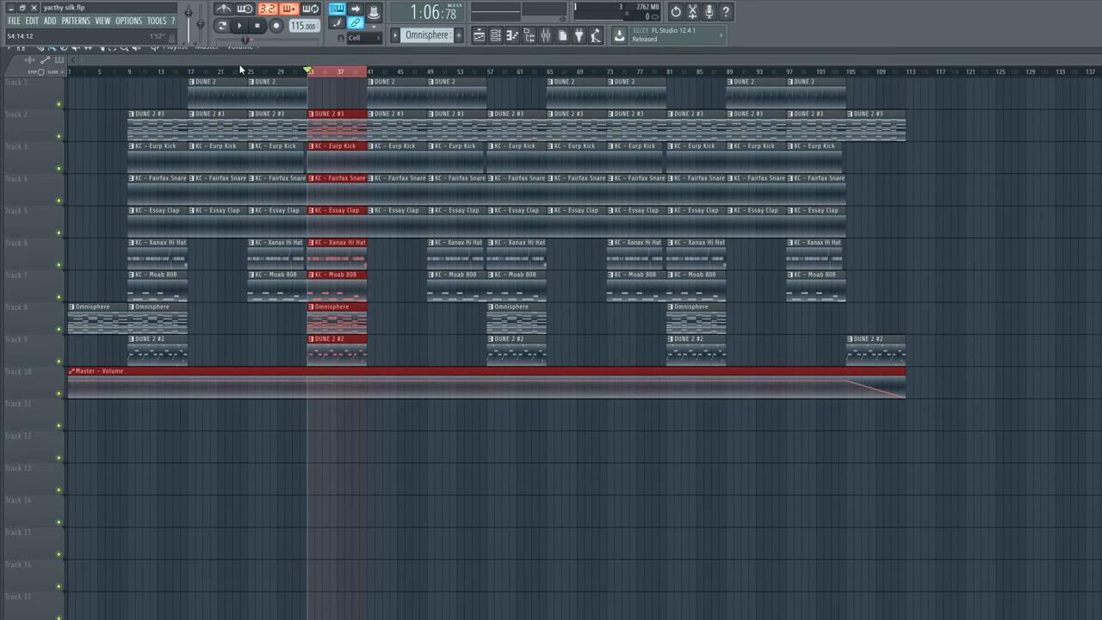
left_click(546, 35)
left_click(113, 321)
left_click(139, 321)
left_click(165, 320)
left_click(185, 319)
left_click(211, 321)
left_click(246, 323)
left_click(259, 325)
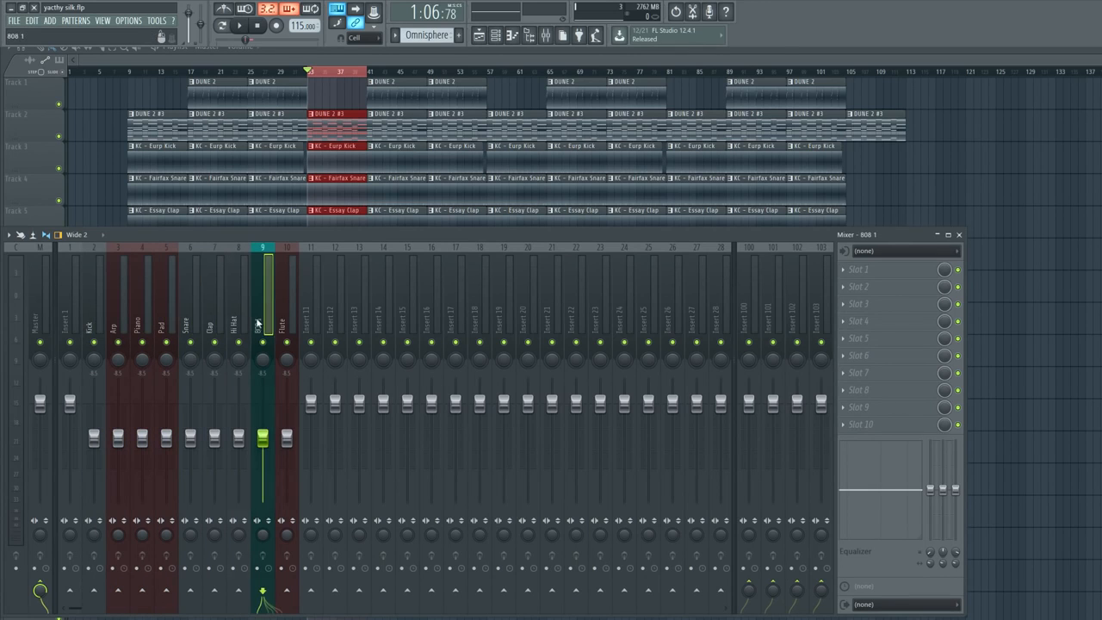
left_click(288, 325)
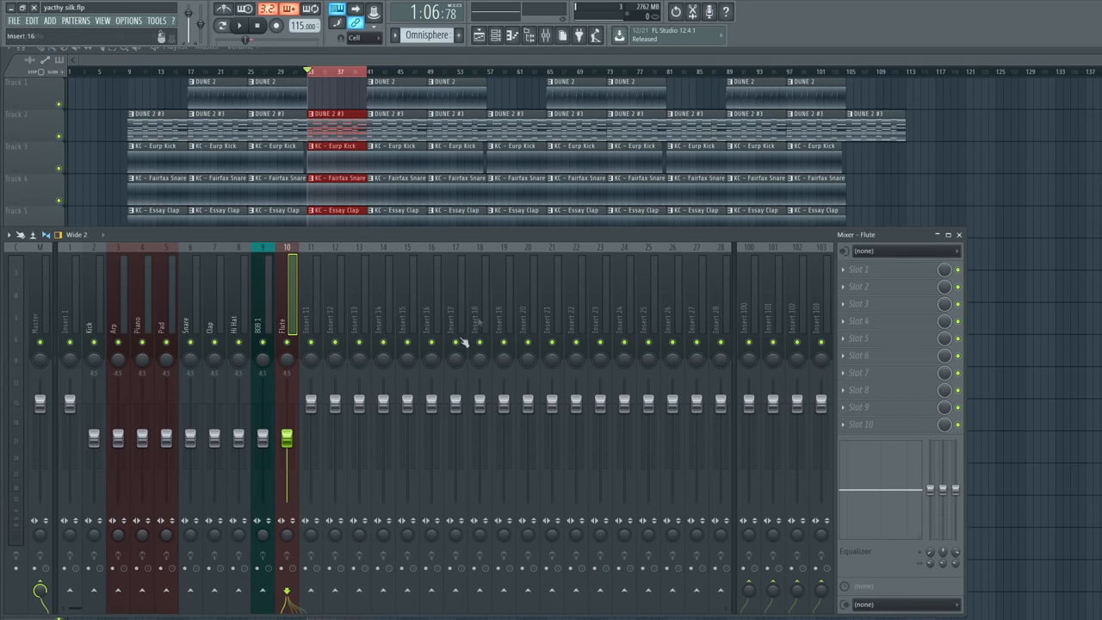
key("F9")
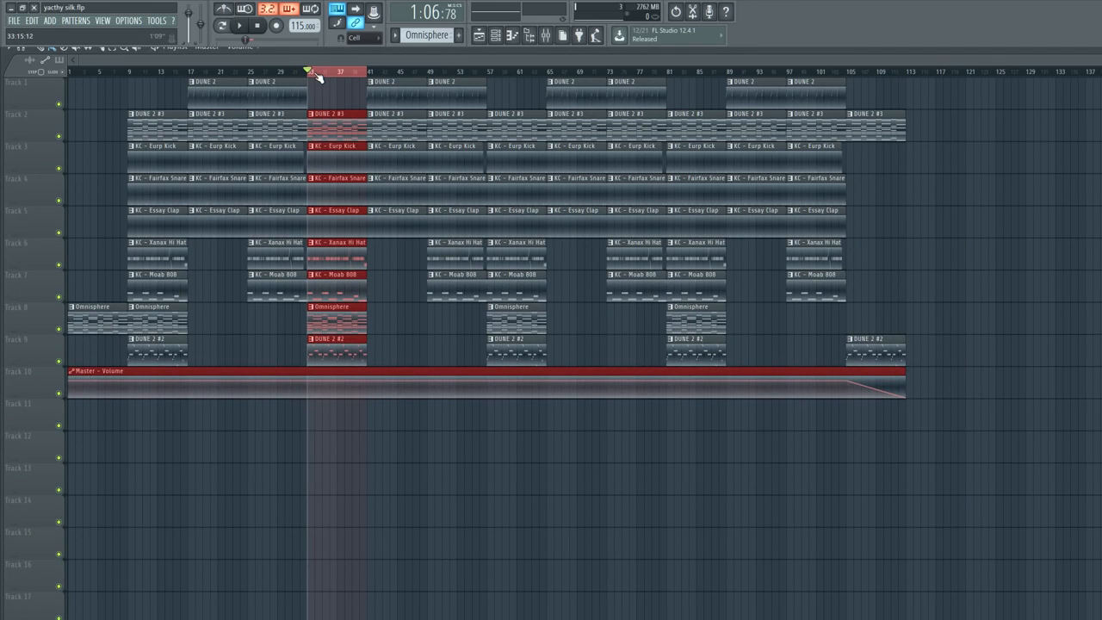
Play the arrangement from bar 25 to listen to the unmixed beat, and stop playback.
left_click(252, 76)
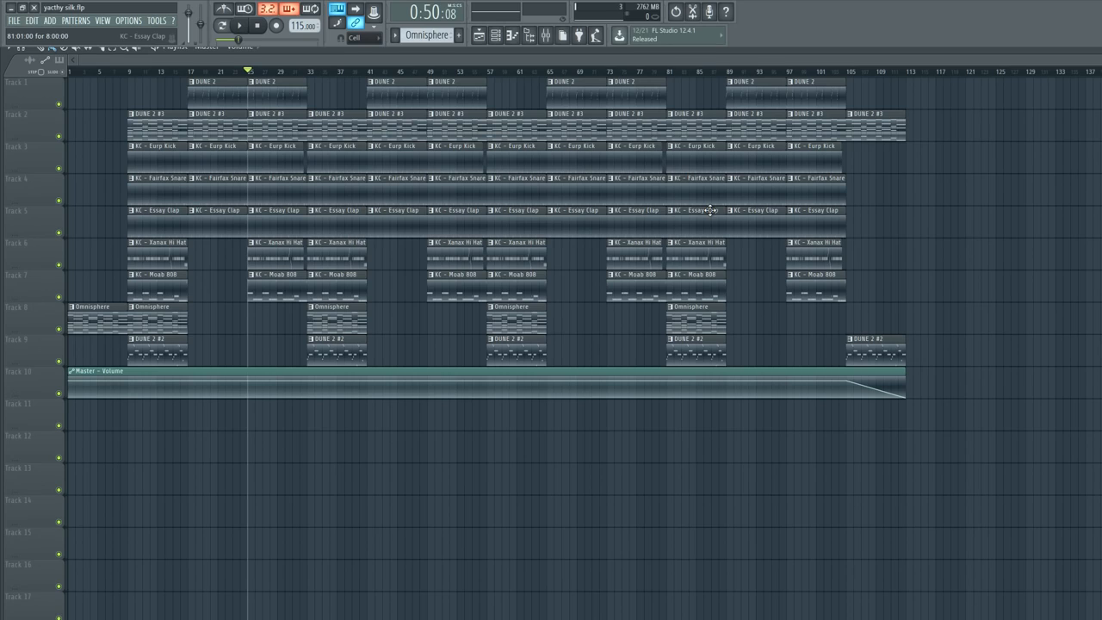
key("space")
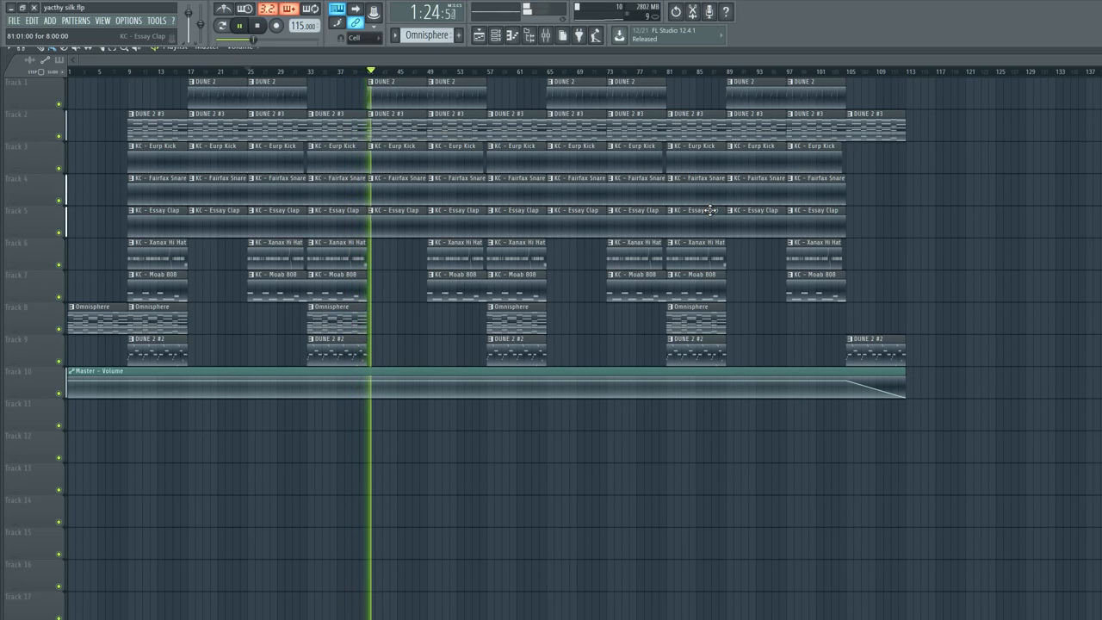
key("space")
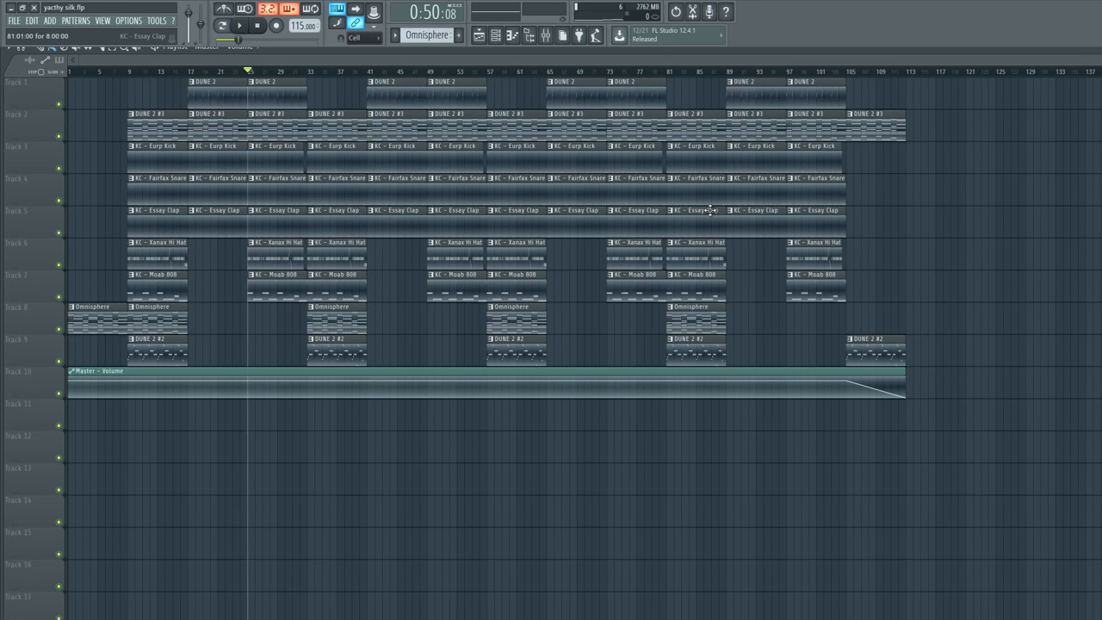
Solo the Piano mixer track and audition it with playback limited to bars 33 to 41.
key("F9")
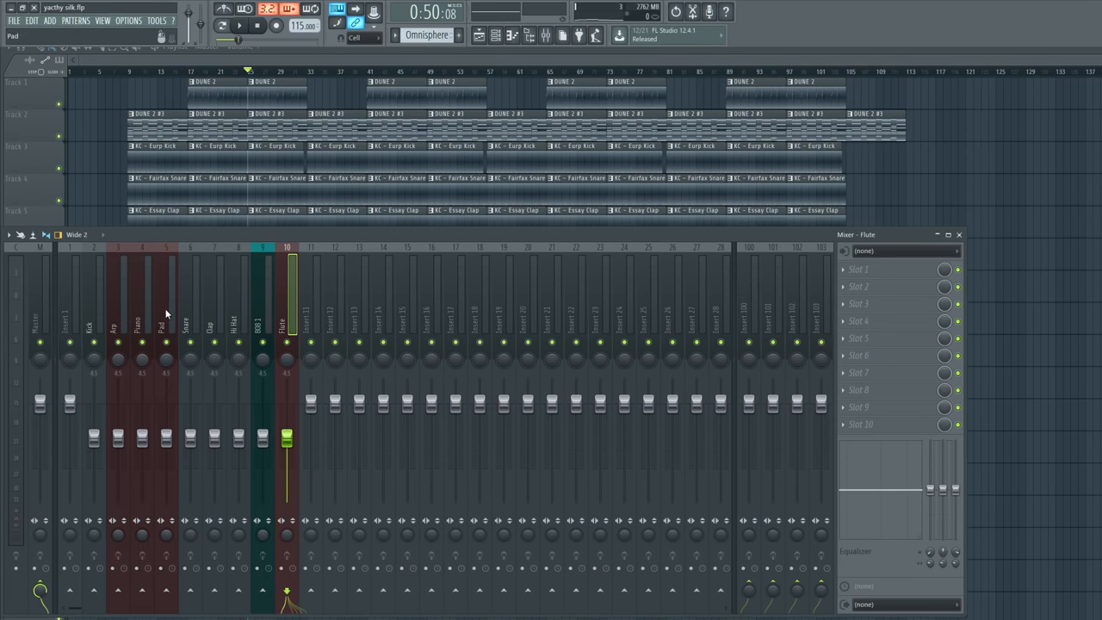
left_click(142, 310)
left_click(311, 71)
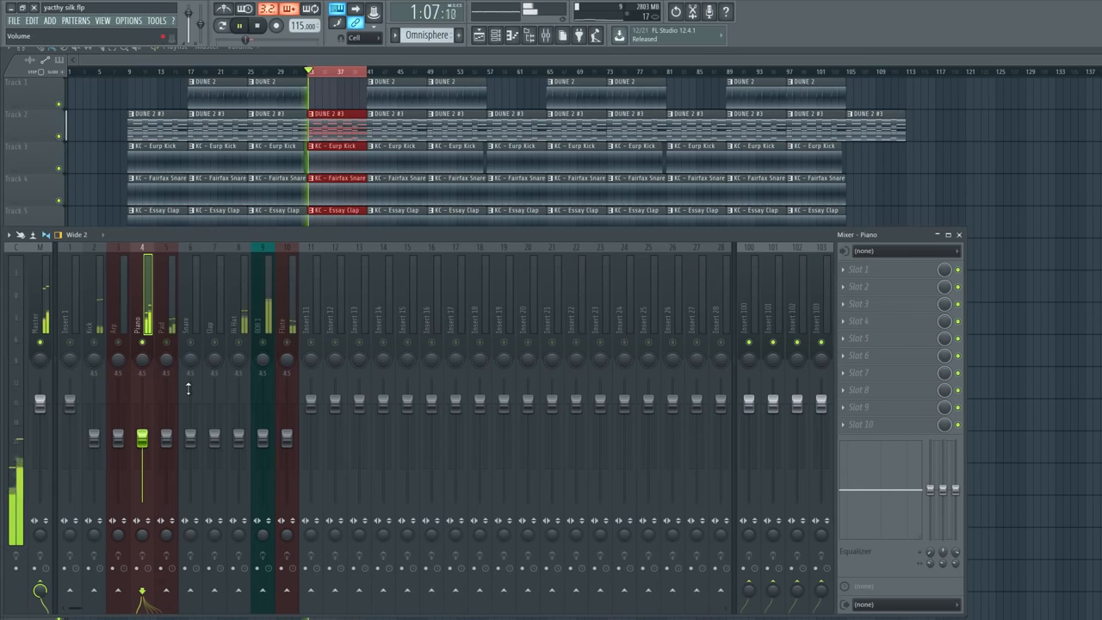
key("space")
right_click(142, 341)
key("space")
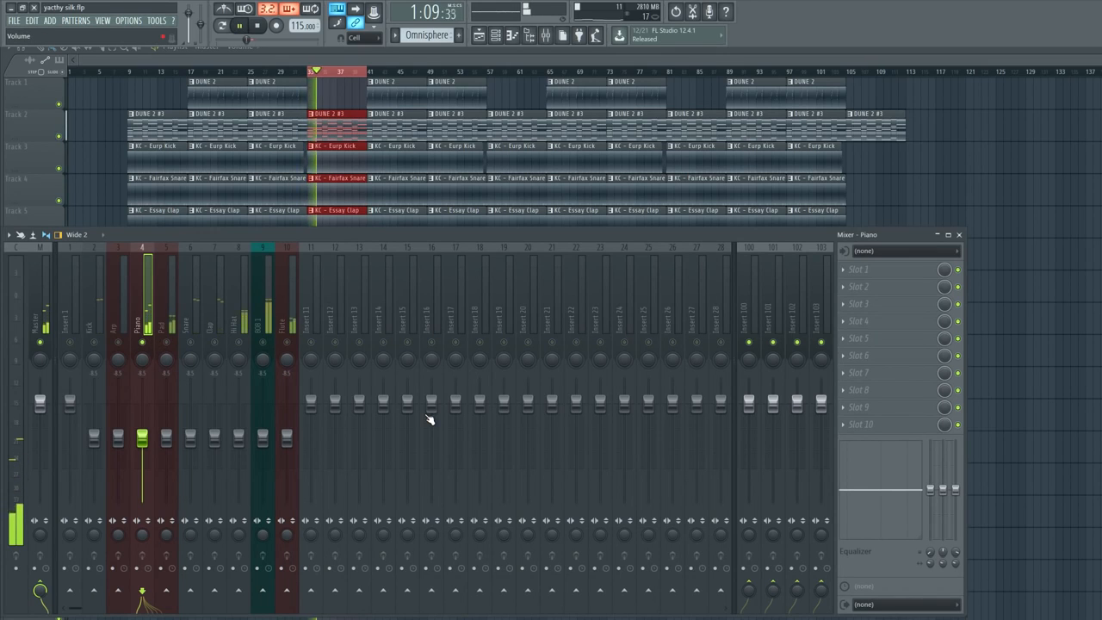
key("space")
Load Fruity parametric EQ 2 into the Piano track's first effect slot and enlarge its editor window.
left_click(40, 292)
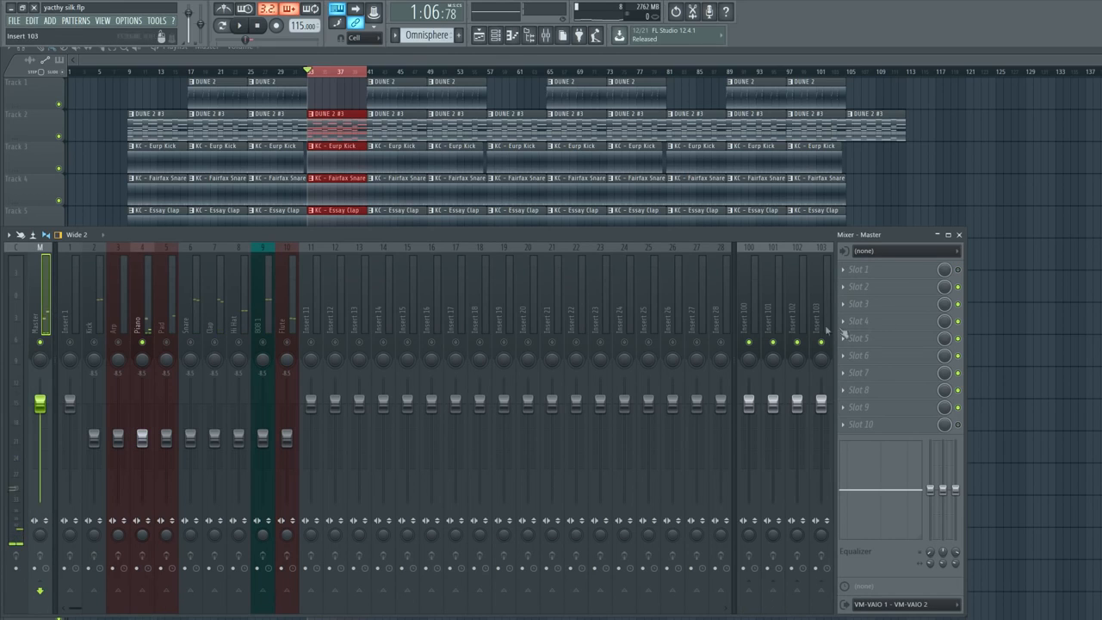
left_click(147, 324)
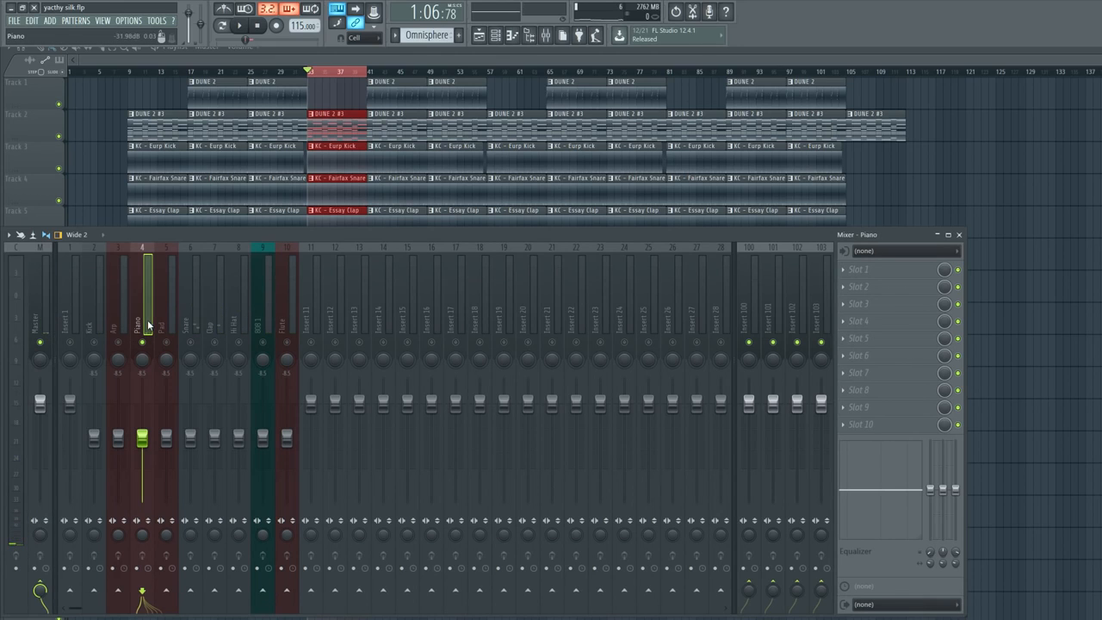
key("space")
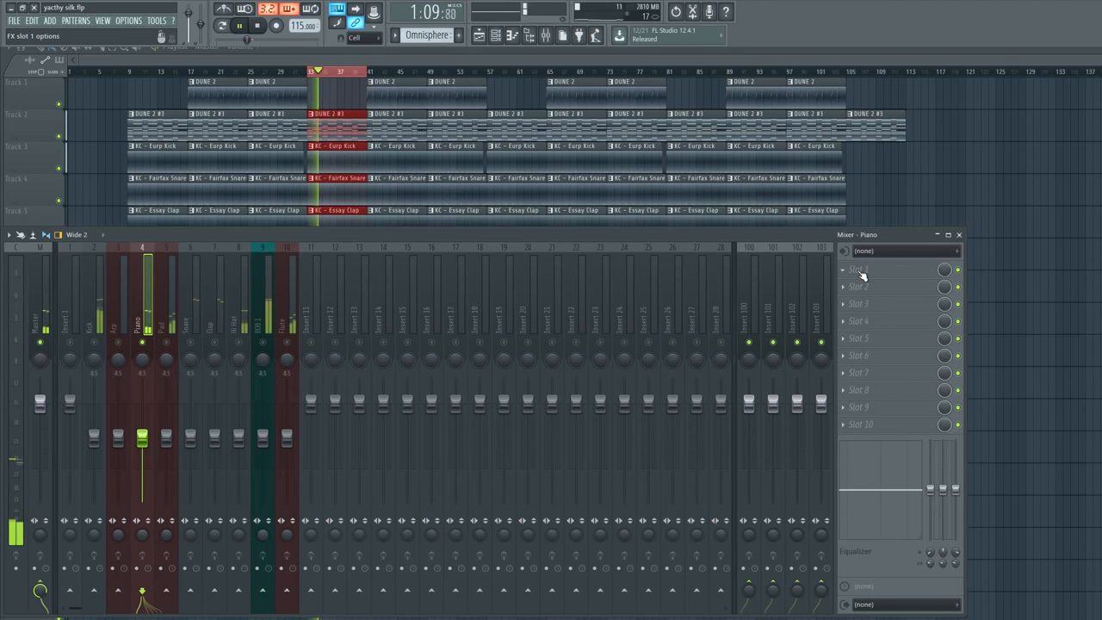
key("space")
left_click(858, 270)
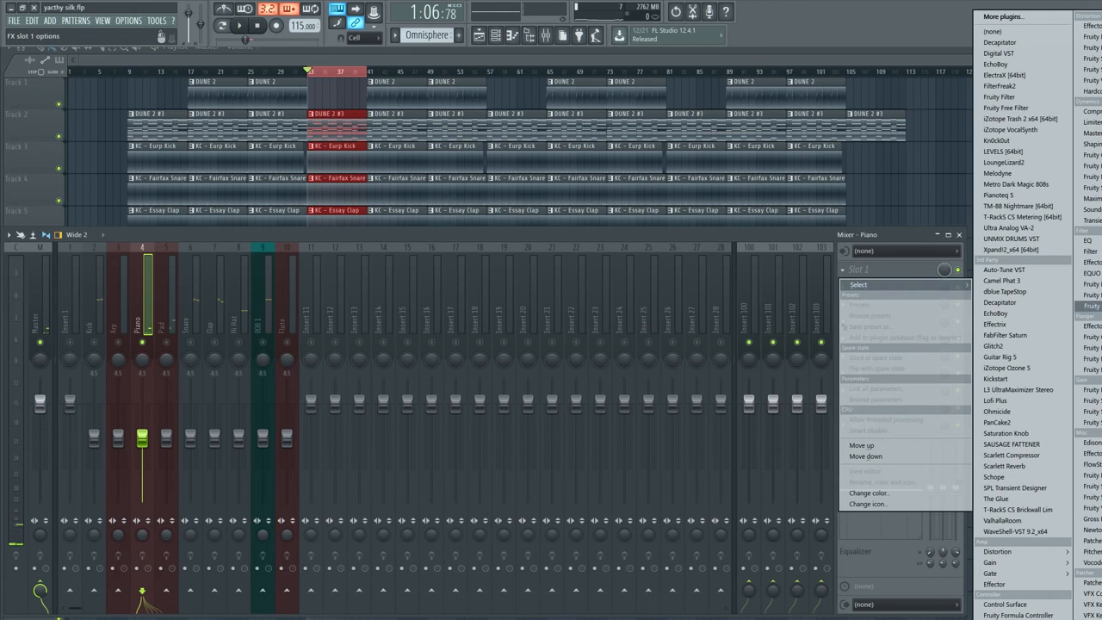
left_click(1086, 305)
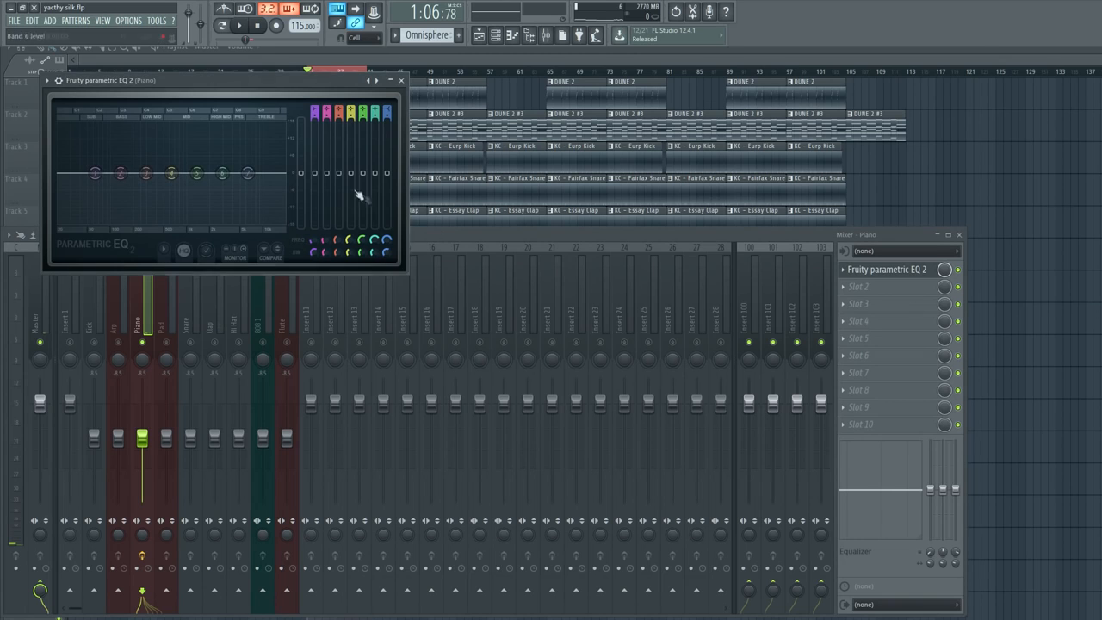
left_click_drag(406, 267, 938, 547)
Play the soloed piano to examine its frequency content in the EQ, toggling the HQ mode off and on.
key("space")
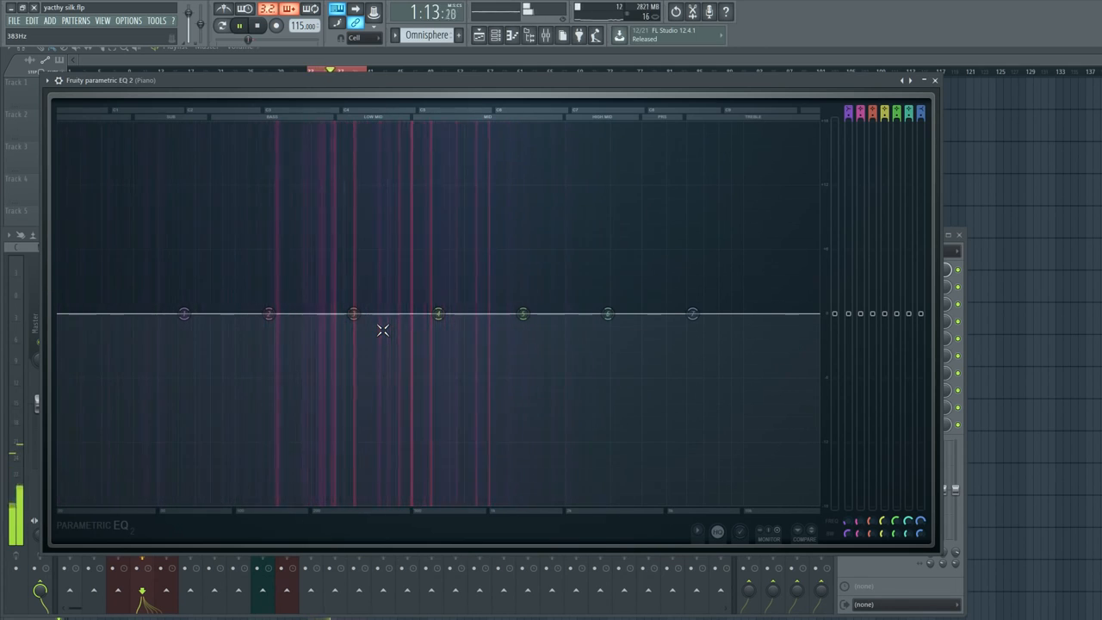
left_click(722, 534)
left_click(722, 534)
key("space")
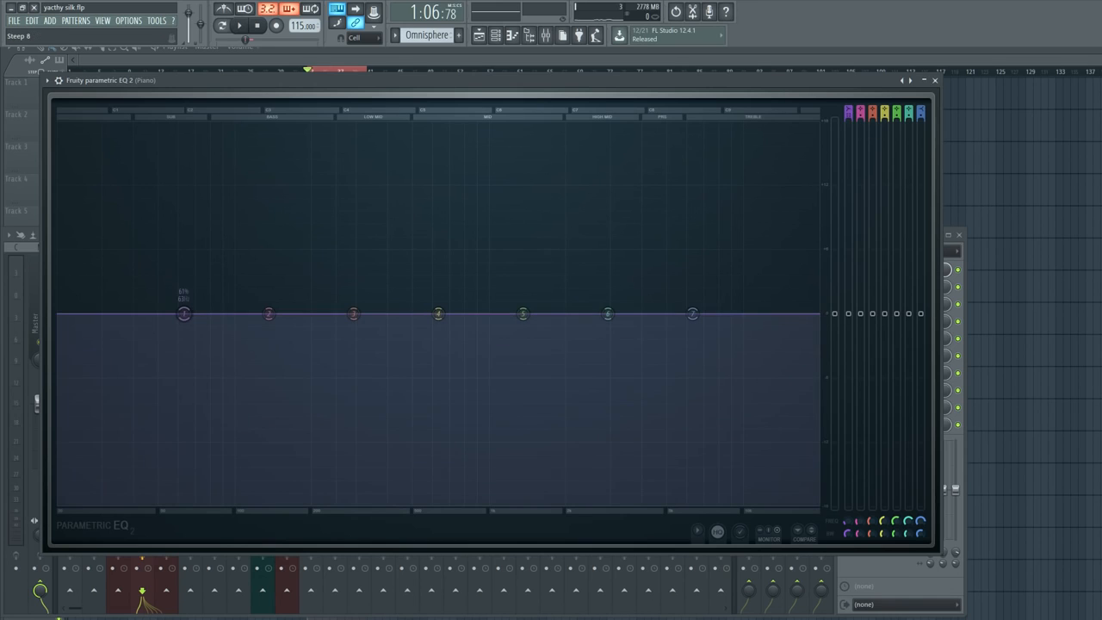
Shape band 1 of the piano EQ into a steep low cut at -18 dB, trying gentler and steeper slopes.
left_click_drag(183, 313, 105, 503)
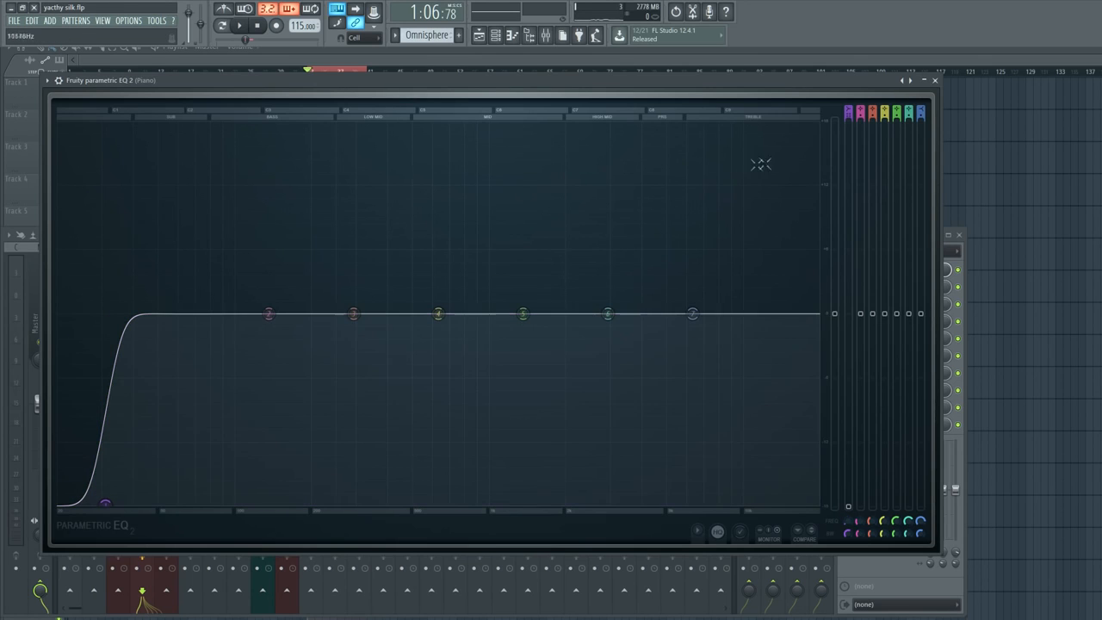
scroll(105, 504, "up", 4)
left_click_drag(105, 505, 140, 503)
scroll(848, 112, "down", 4)
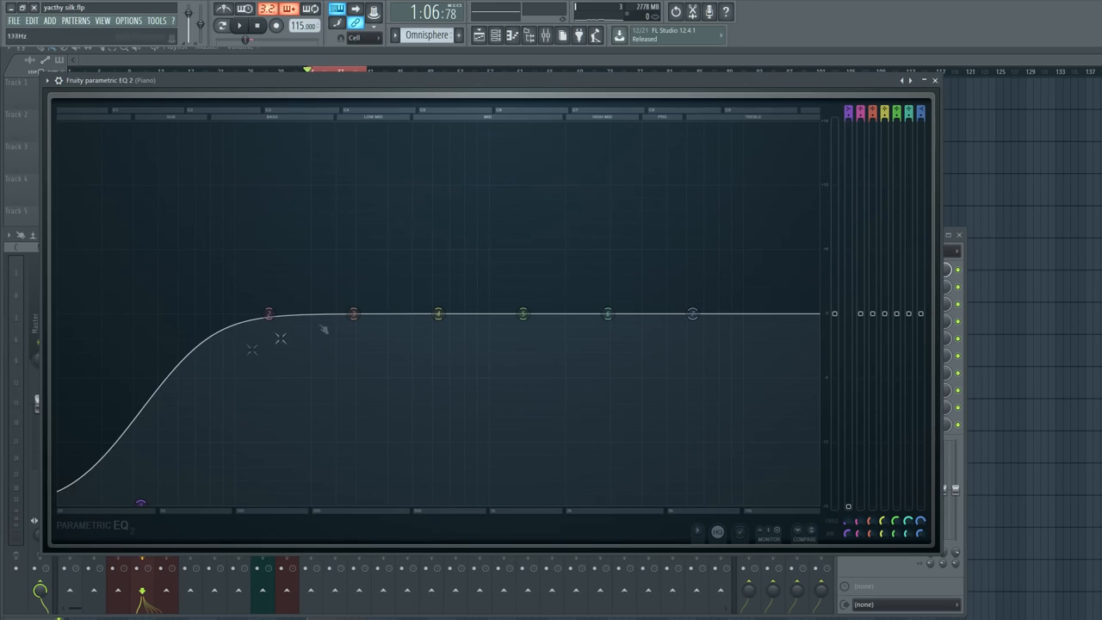
left_click_drag(144, 503, 185, 502)
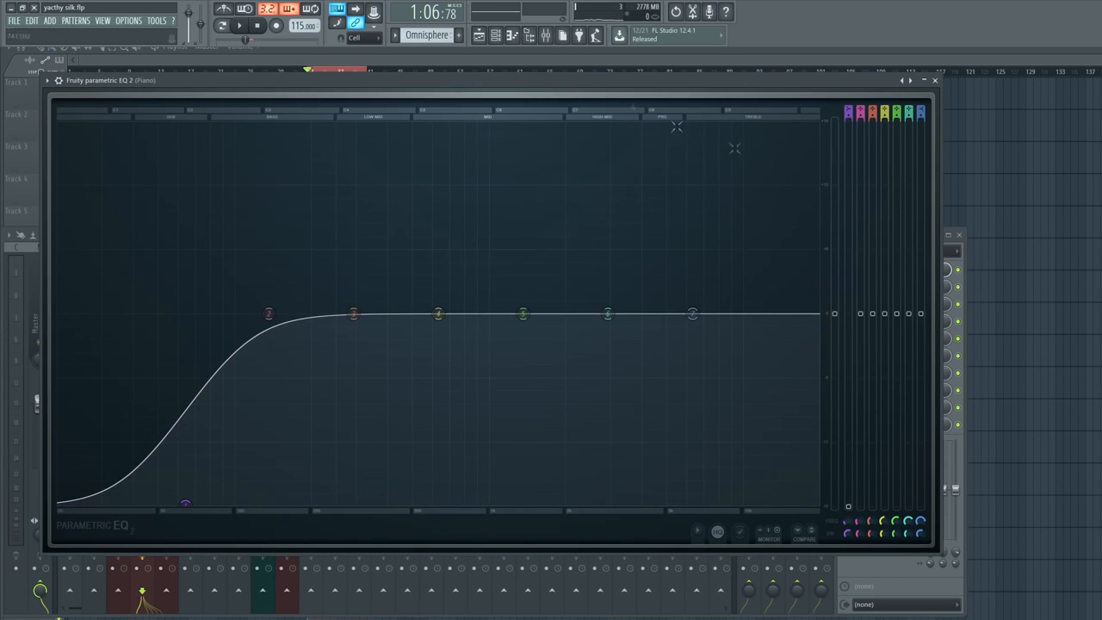
scroll(848, 114, "up", 5)
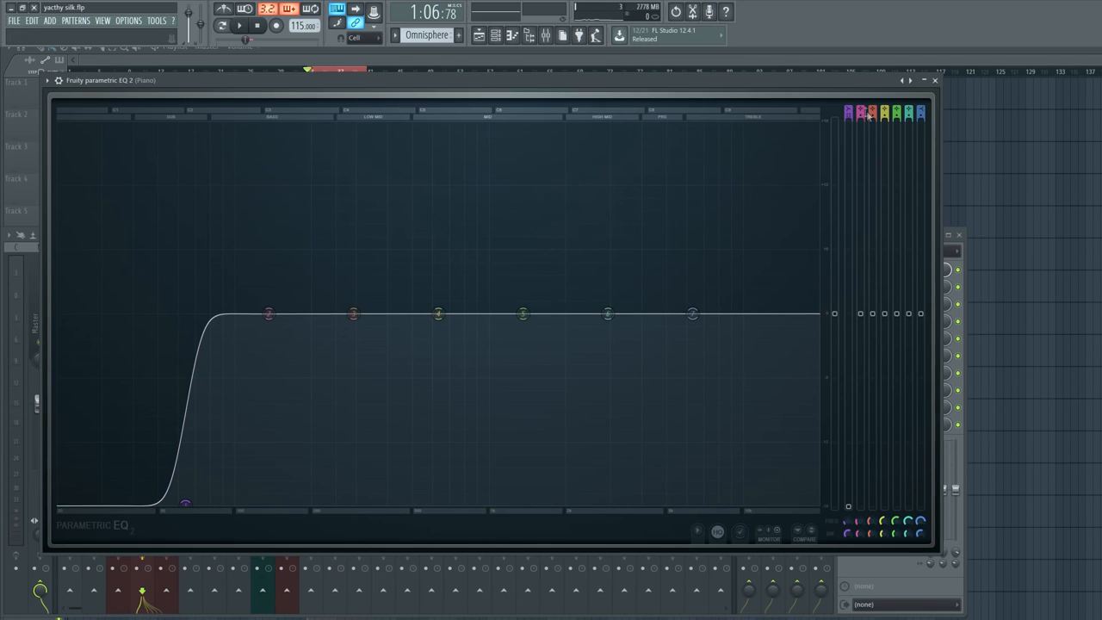
Sweep the piano's low cut from the lowest frequency up to the low mids and back down.
left_click_drag(185, 503, 57, 504)
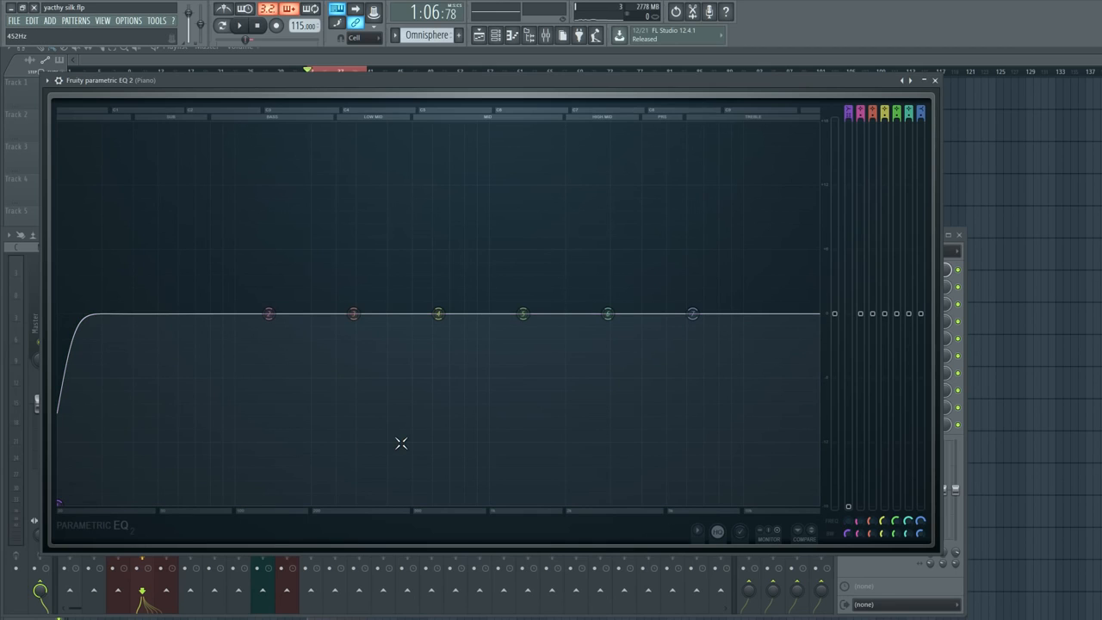
left_click_drag(60, 506, 314, 503)
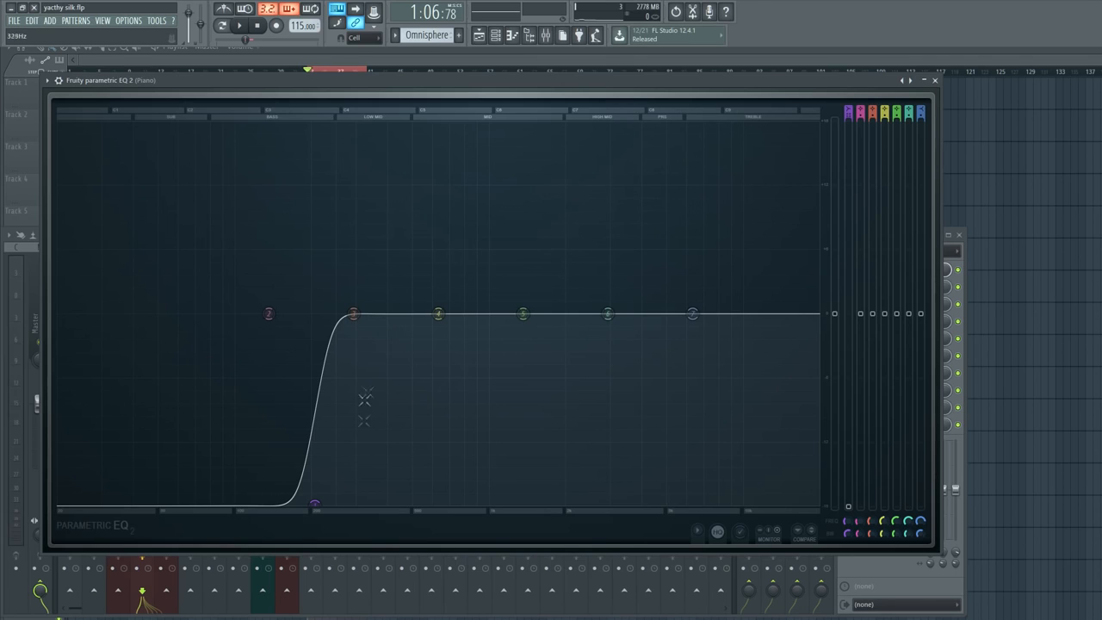
left_click_drag(320, 505, 274, 502)
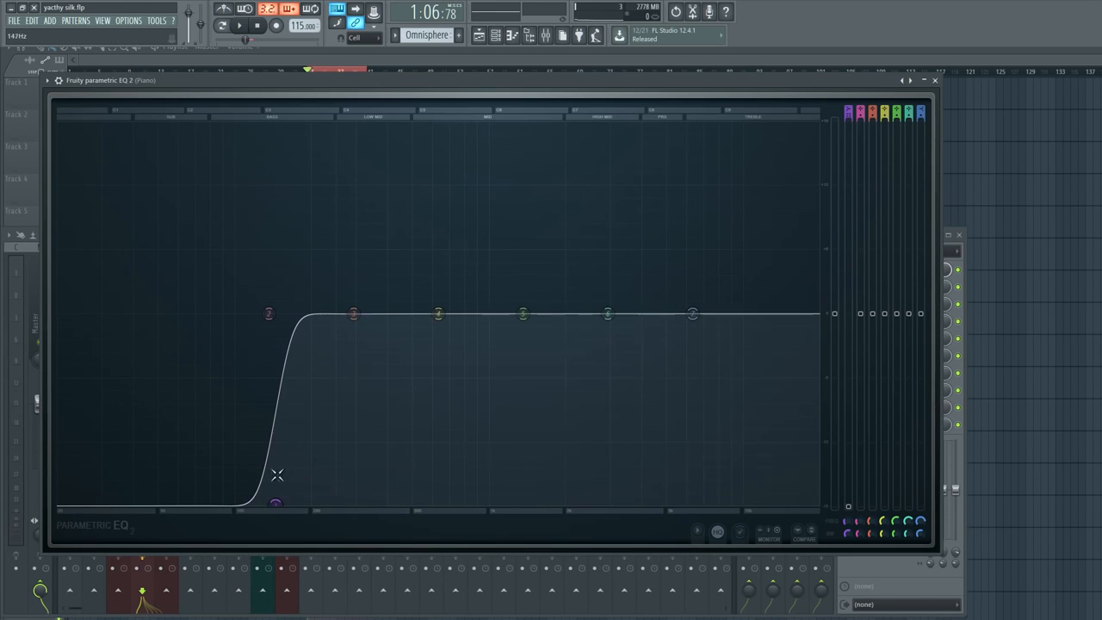
left_click_drag(272, 507, 60, 505)
Sweep the low cut up to about 244 Hz while auditioning the piano, and settle its cutoff in the bass range.
key("space")
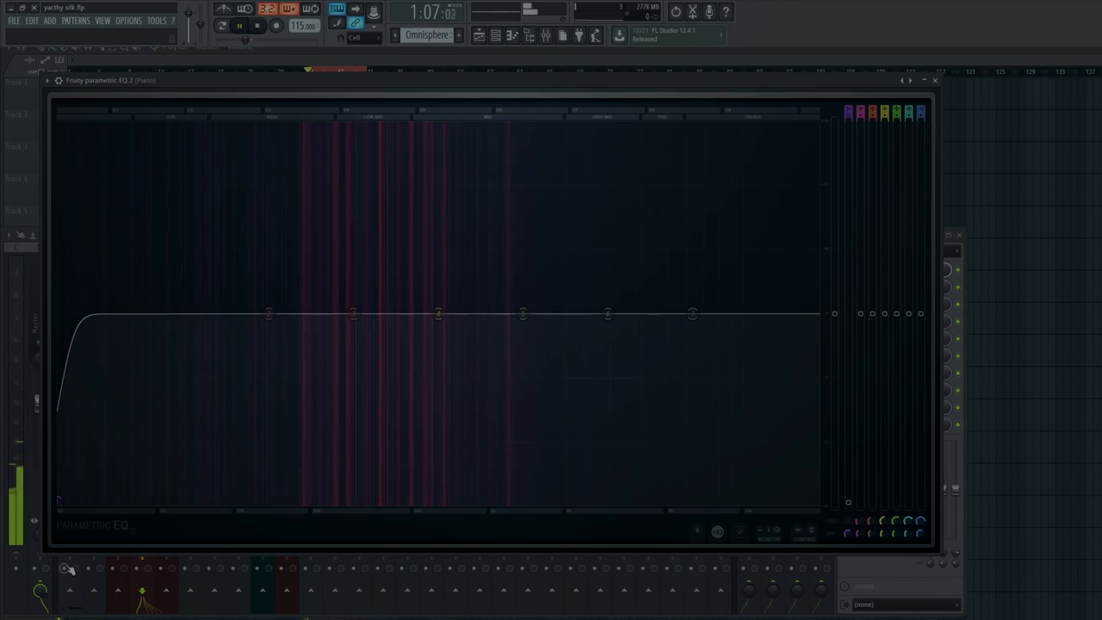
left_click_drag(62, 505, 332, 505)
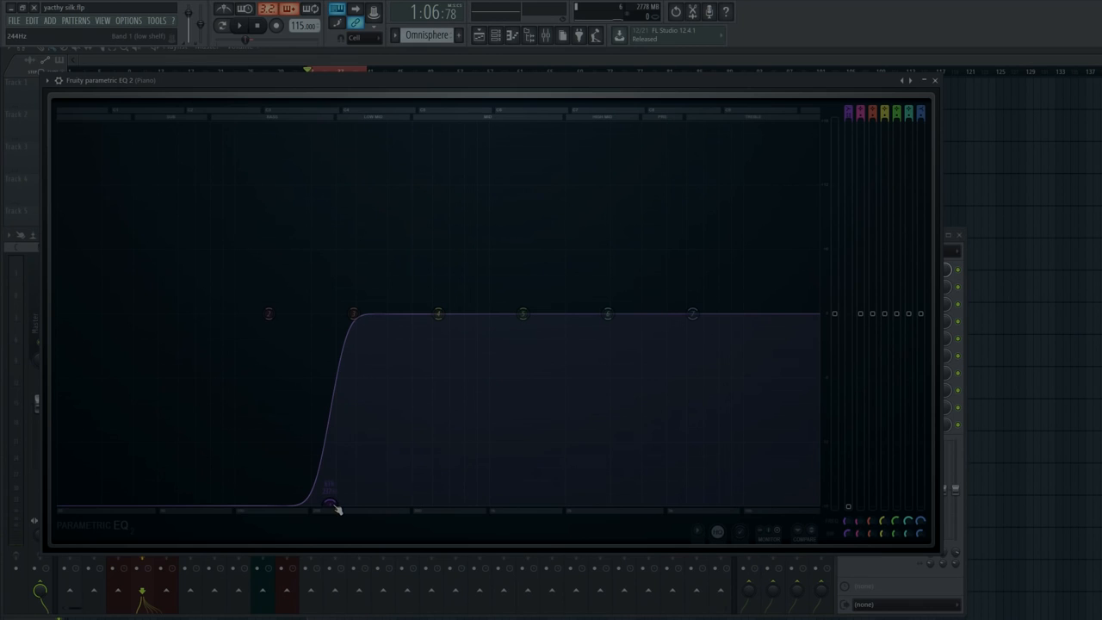
key("space")
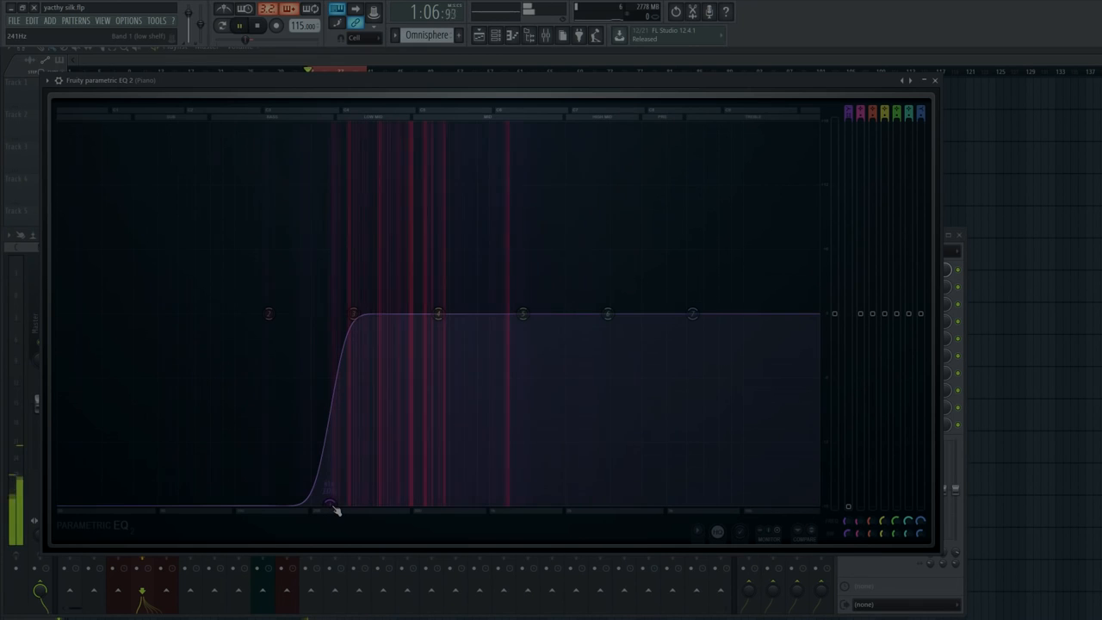
left_click_drag(335, 509, 270, 510)
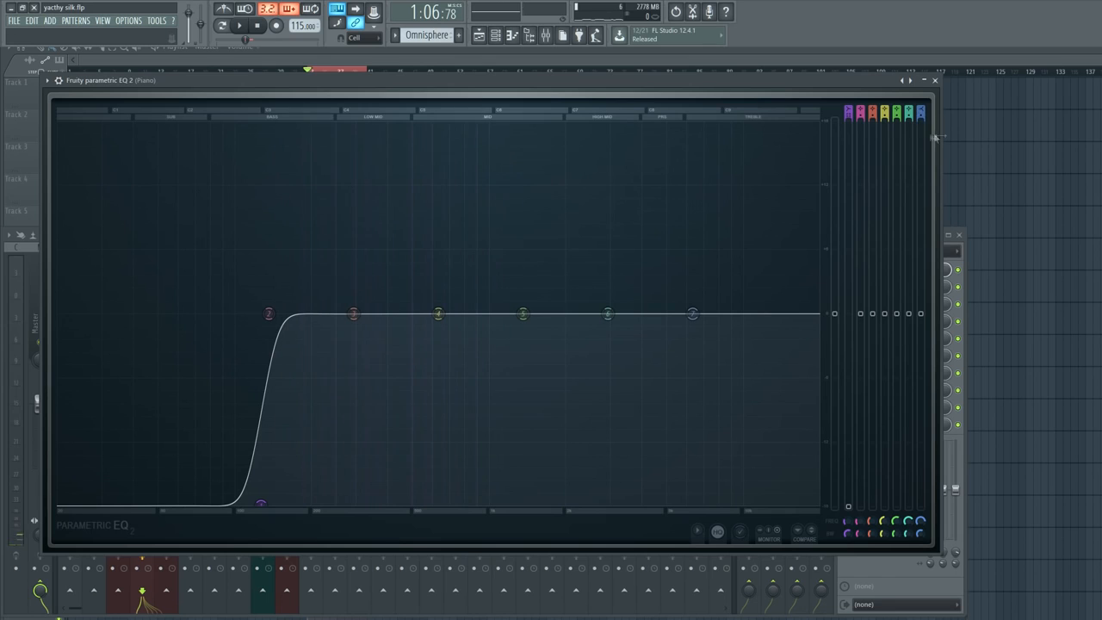
Pull band 7 fully down as a high cut above about 5 kHz, audition the piano and close the EQ.
left_click_drag(692, 313, 629, 501)
key("space")
key("space")
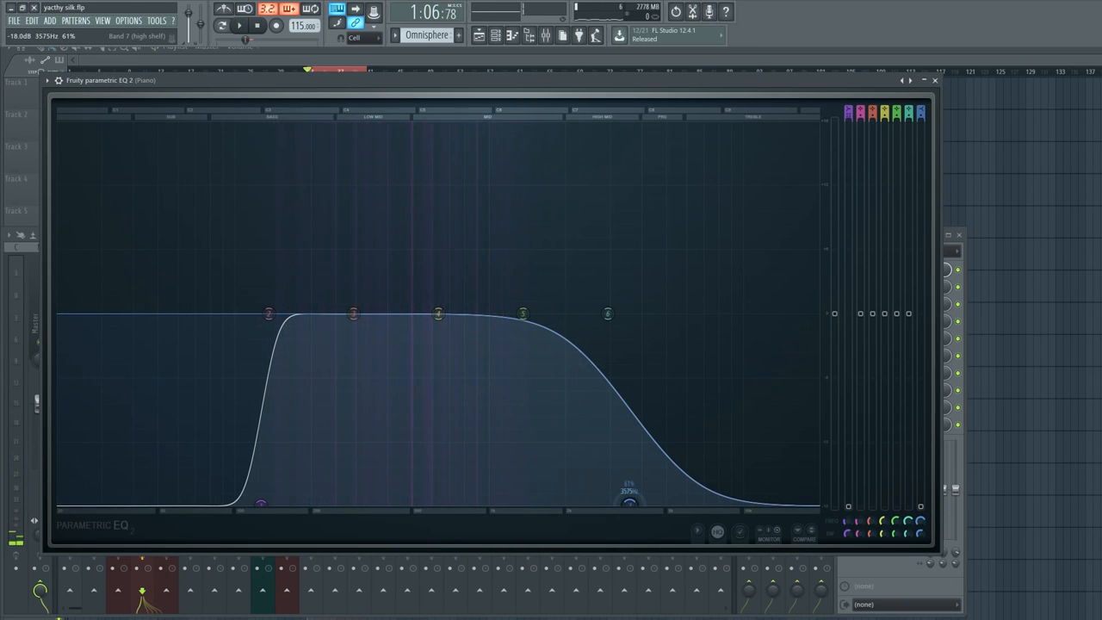
left_click_drag(628, 501, 675, 503)
key("space")
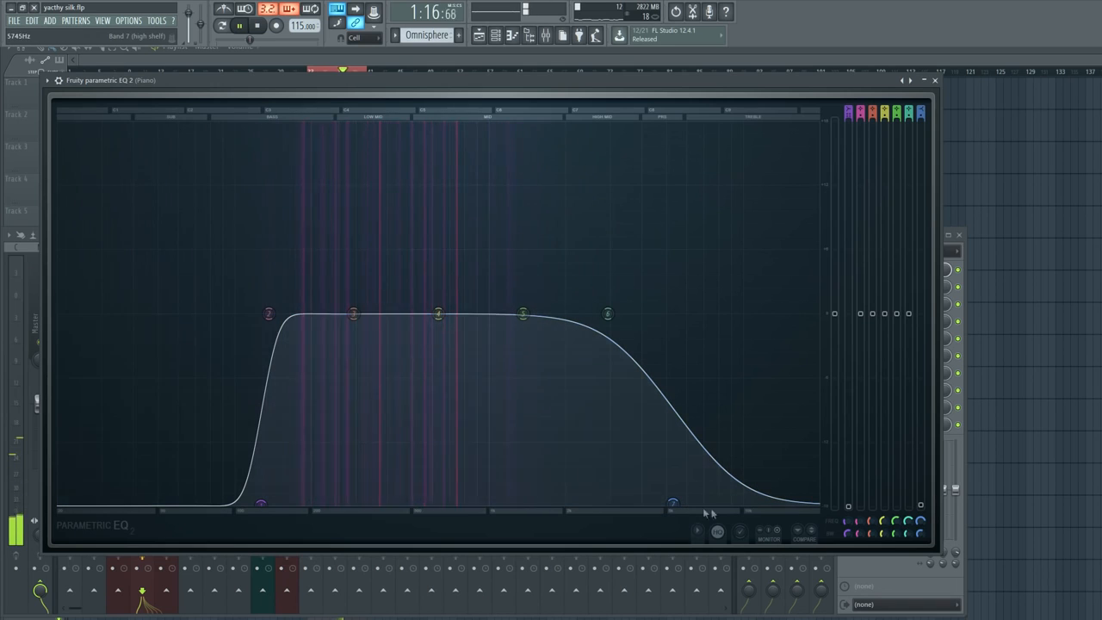
key("space")
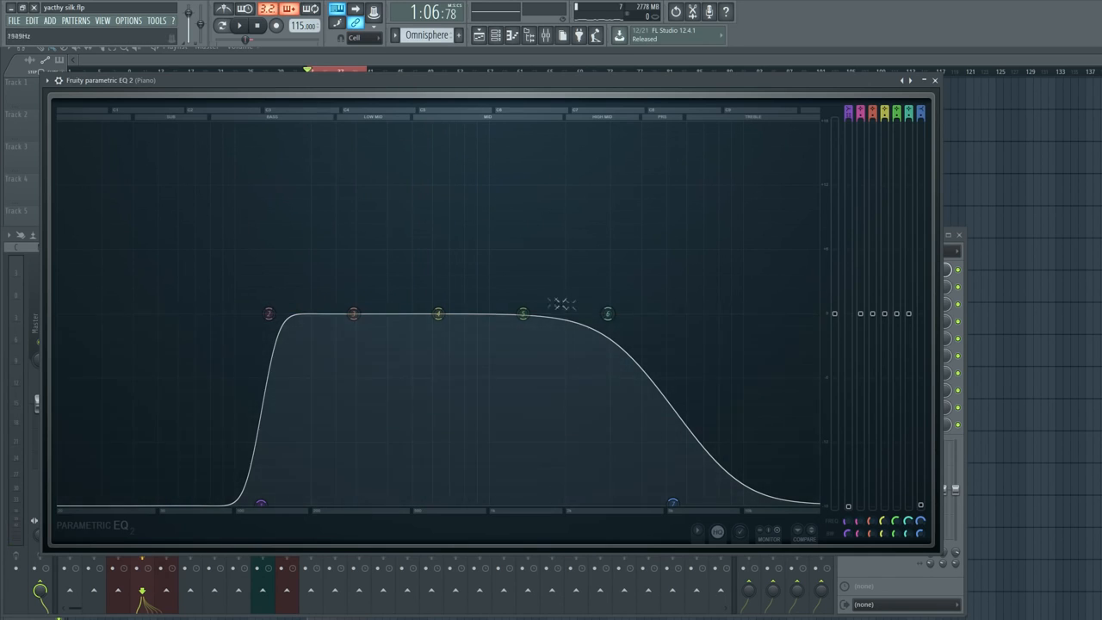
left_click(936, 81)
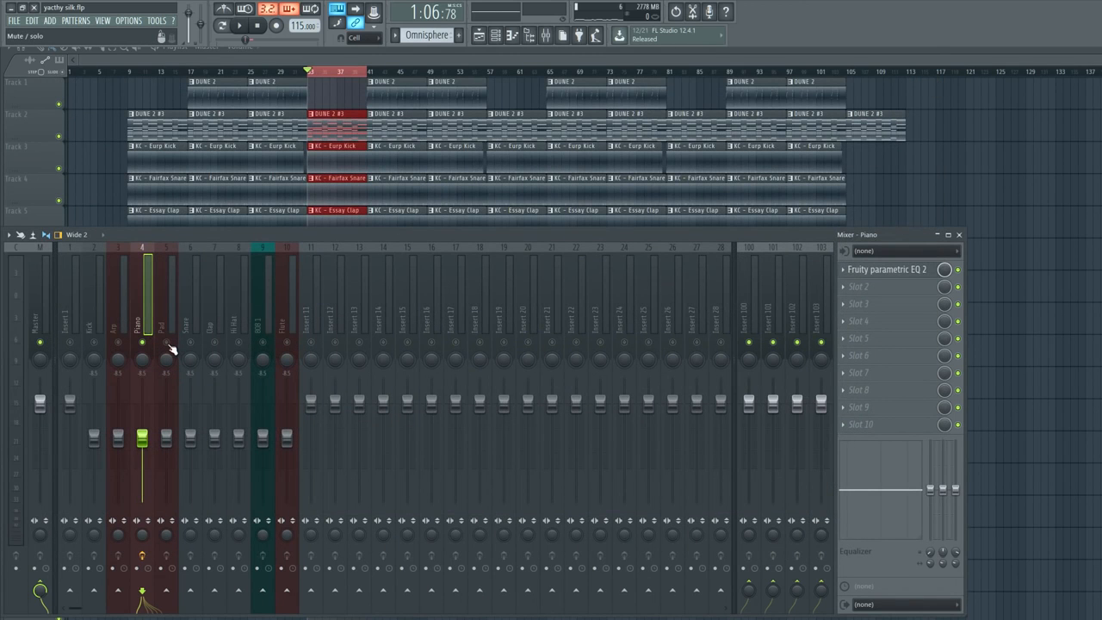
Solo the Pad track and load Fruity parametric EQ 2 into its first effect slot.
left_click(160, 259)
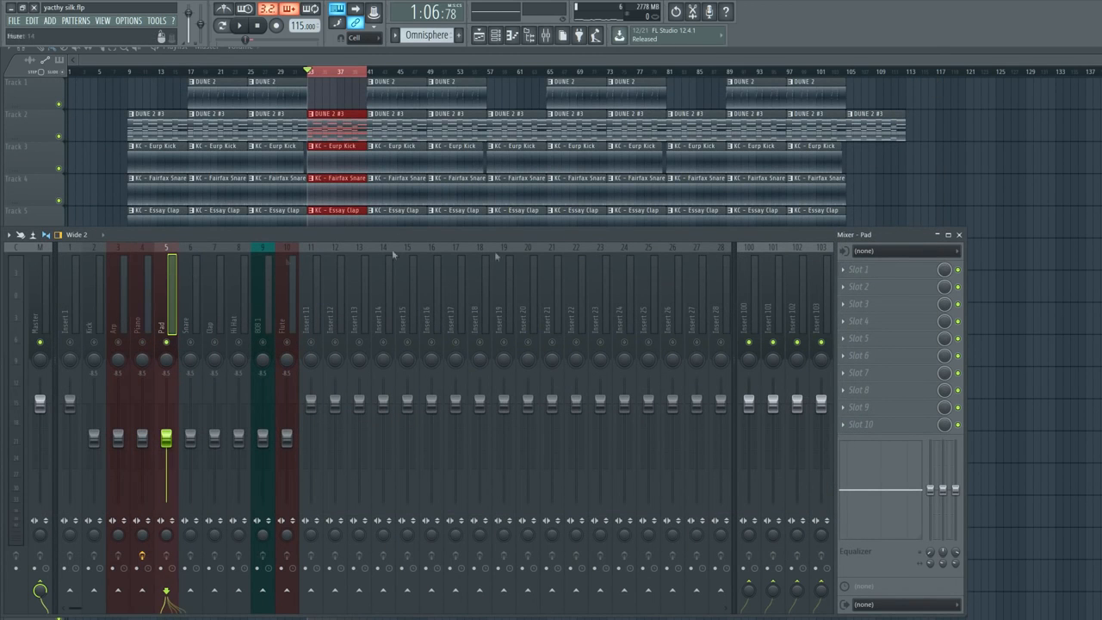
left_click(854, 285)
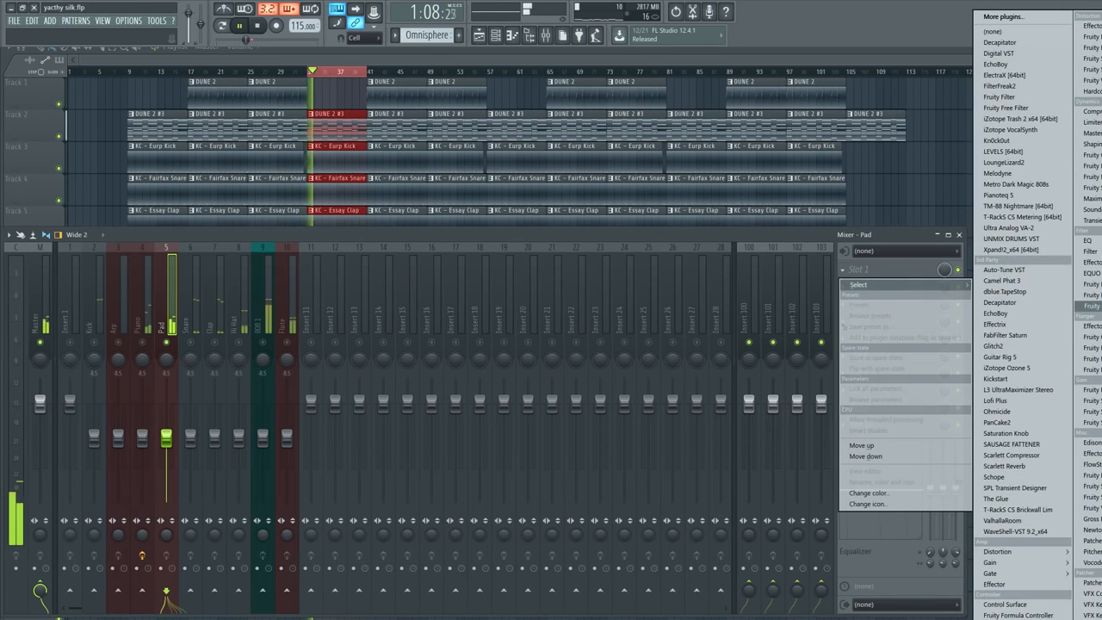
left_click(1009, 290)
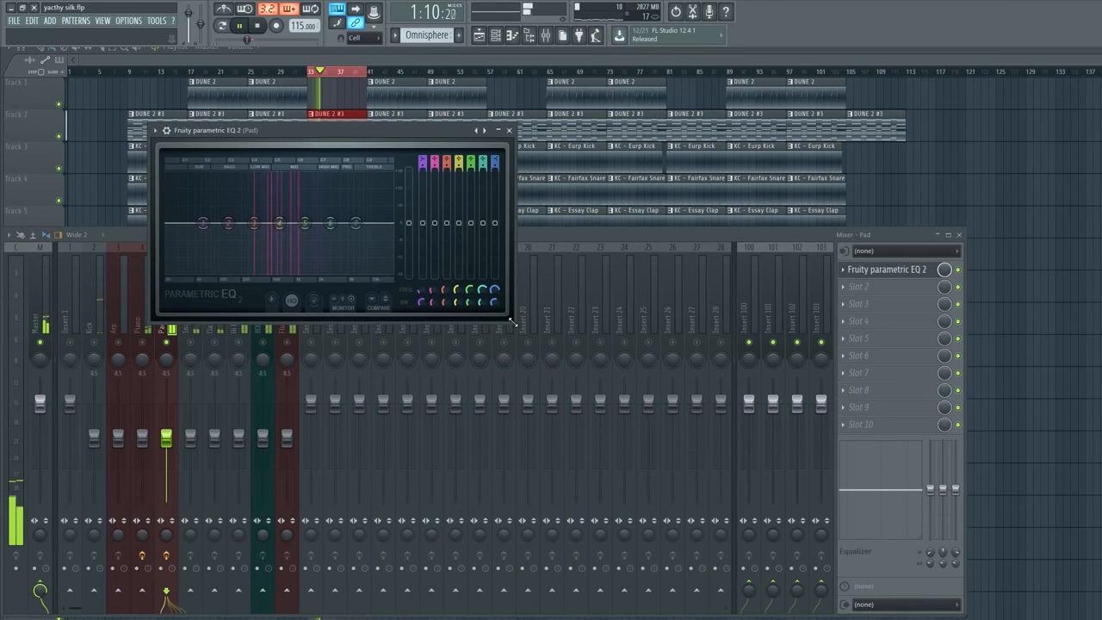
Enlarge the pad's EQ, pull band 1 fully down as a steep low cut around the start of the low mids, and audition it.
left_click_drag(511, 317, 766, 506)
left_click_drag(443, 128, 404, 109)
key("space")
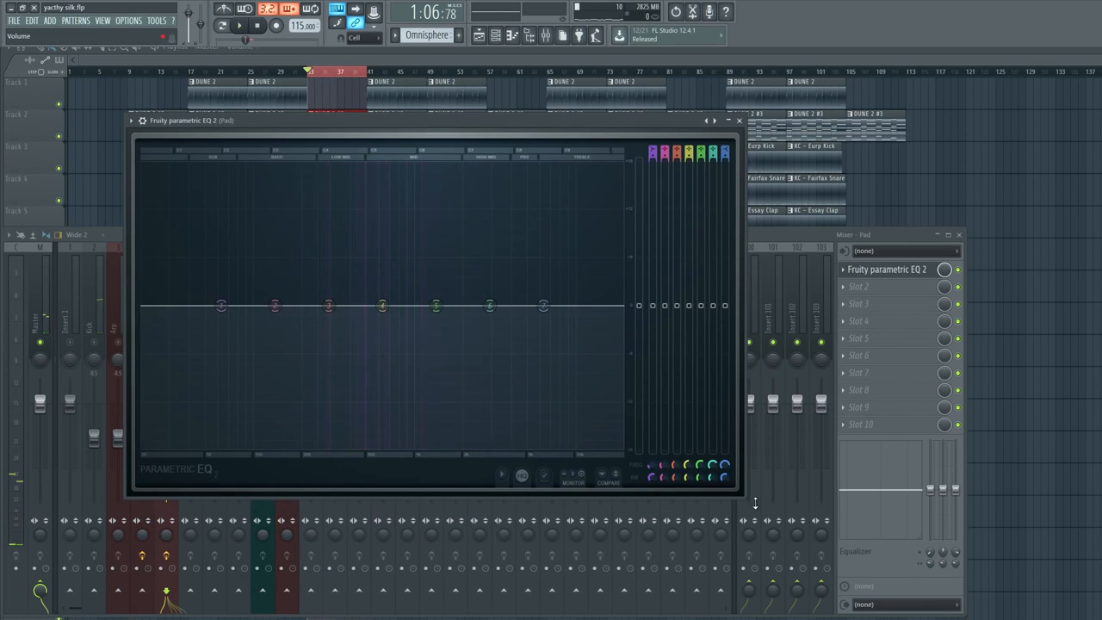
left_click_drag(744, 499, 869, 568)
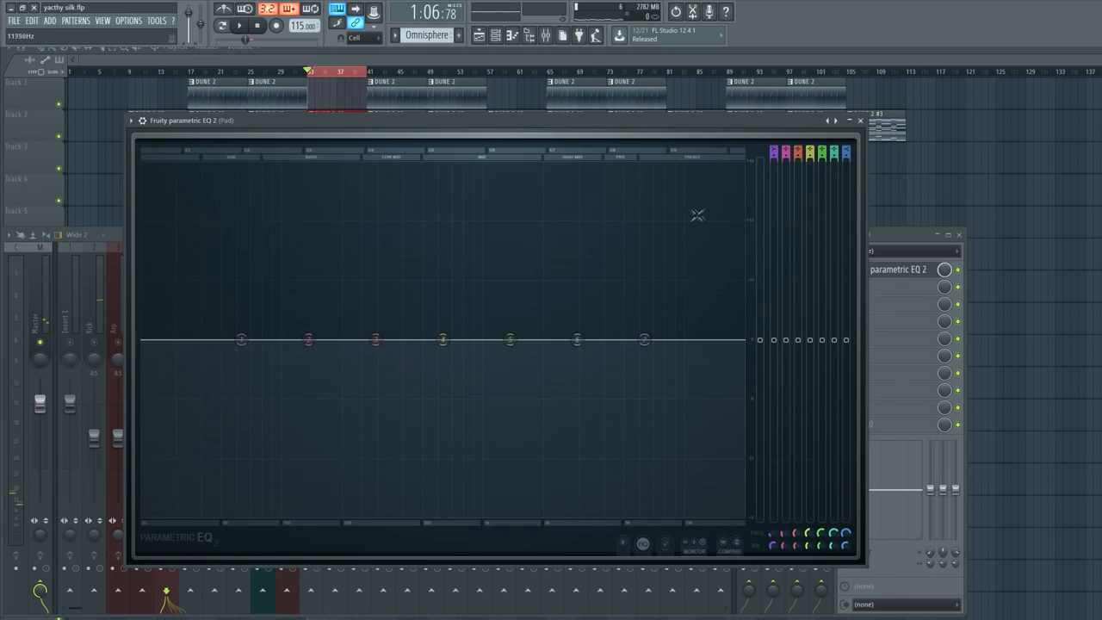
left_click_drag(241, 339, 358, 514)
key("space")
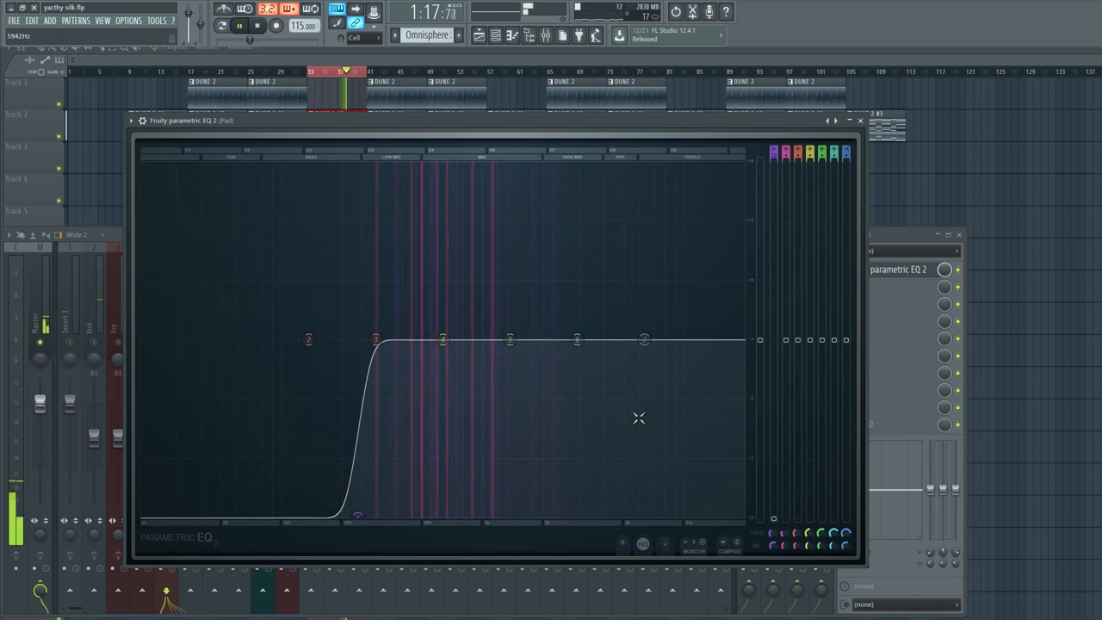
Pull band 7 fully down as a high cut in the pad's treble range, and close the EQ.
left_click_drag(690, 340, 656, 515)
left_click(859, 120)
key("space")
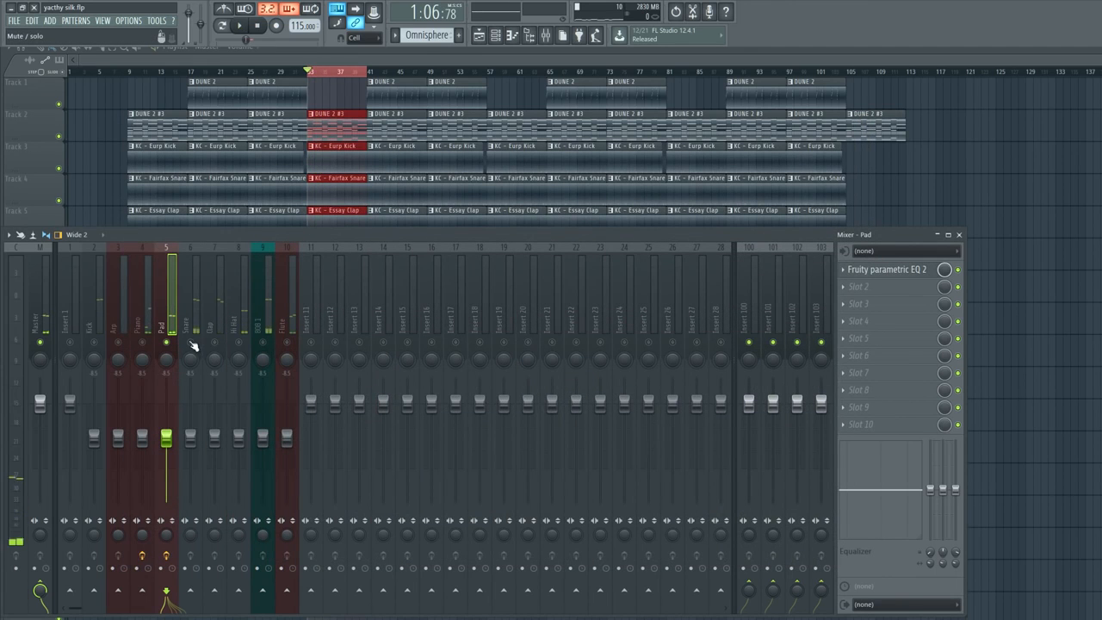
Solo the Flute track, load Fruity parametric EQ 2 into its first effect slot, and enlarge the EQ.
key("space")
left_click(287, 324)
key("space")
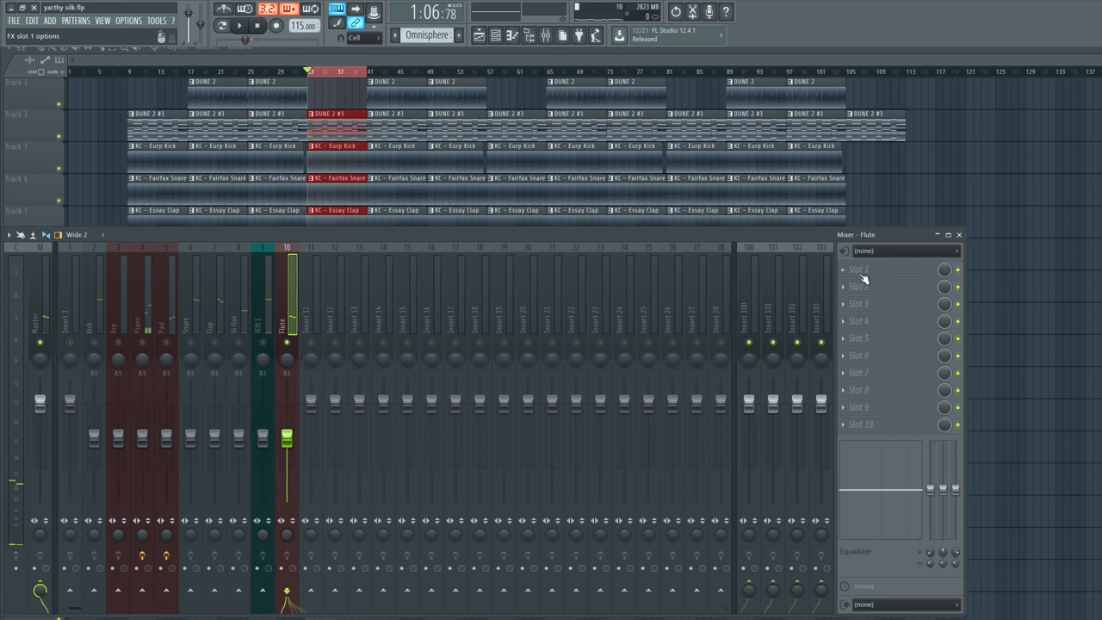
left_click(861, 278)
left_click(1087, 307)
key("space")
left_click_drag(372, 318, 711, 450)
left_click_drag(488, 127, 676, 179)
Pull the flute's band 1 fully down, steepen its slope, and settle the low cut in the low mids.
left_click_drag(308, 339, 425, 456)
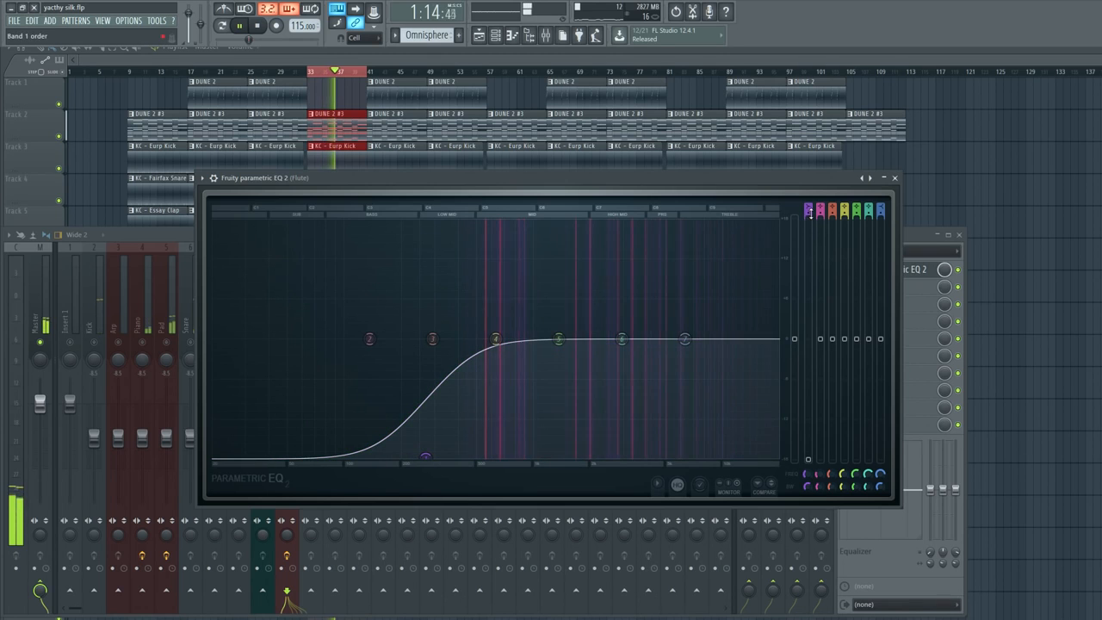
left_click_drag(810, 213, 810, 191)
left_click_drag(427, 456, 463, 456)
left_click_drag(458, 456, 443, 456)
Pull the flute's band 7 down to -18 dB at 20000 Hz as a high cut, and close the EQ.
left_click_drag(686, 339, 774, 455)
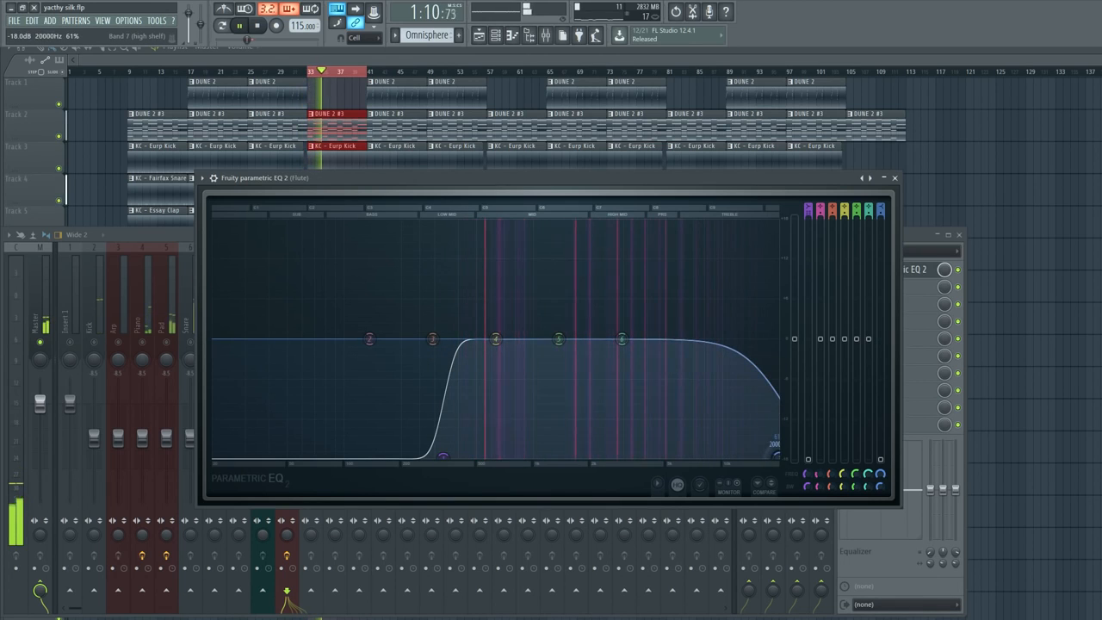
left_click(894, 177)
key("space")
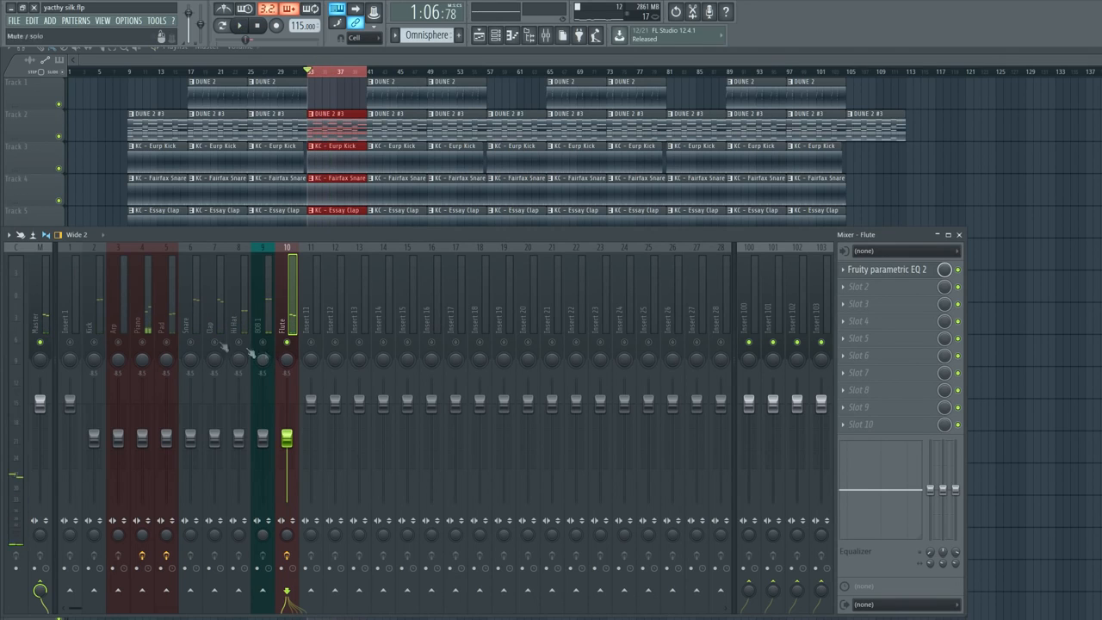
Set the playlist's loop selection to bars 41 through 49.
key("space")
key("space")
right_click(372, 75)
left_click_drag(373, 75, 393, 73)
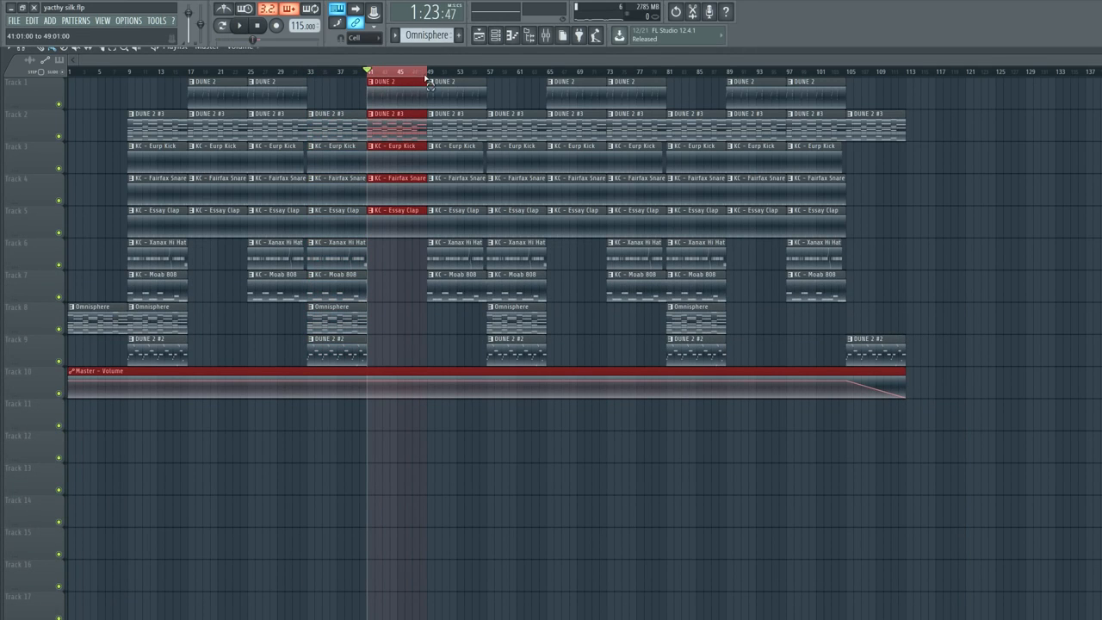
Solo the Arp track in the mixer and load Fruity parametric EQ 2 into its first effect slot.
left_click(545, 34)
key("space")
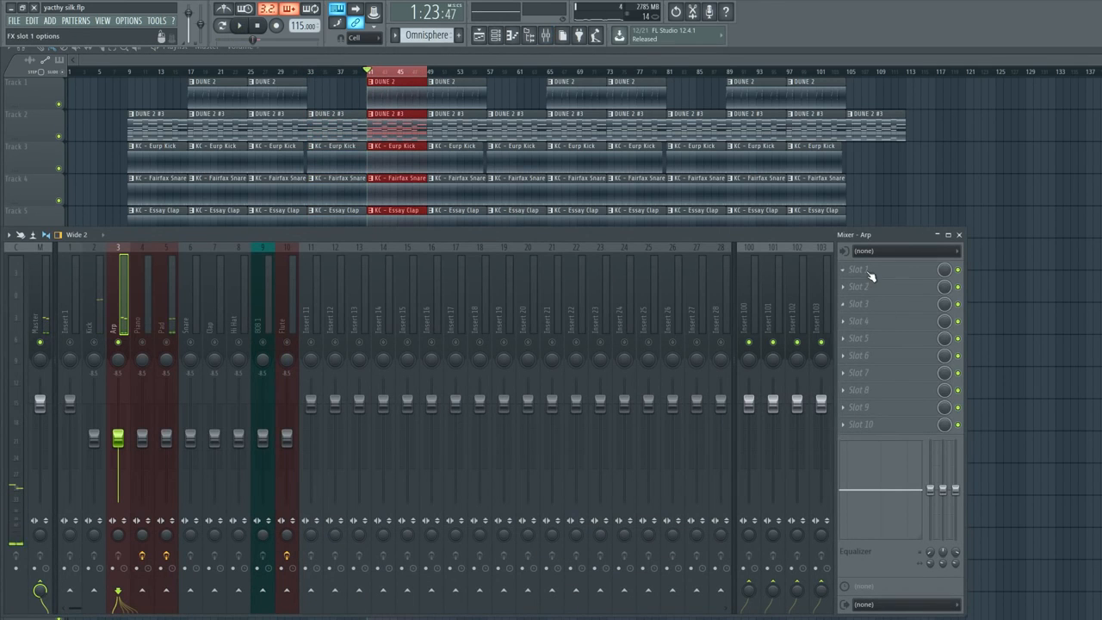
left_click(869, 273)
left_click(1088, 306)
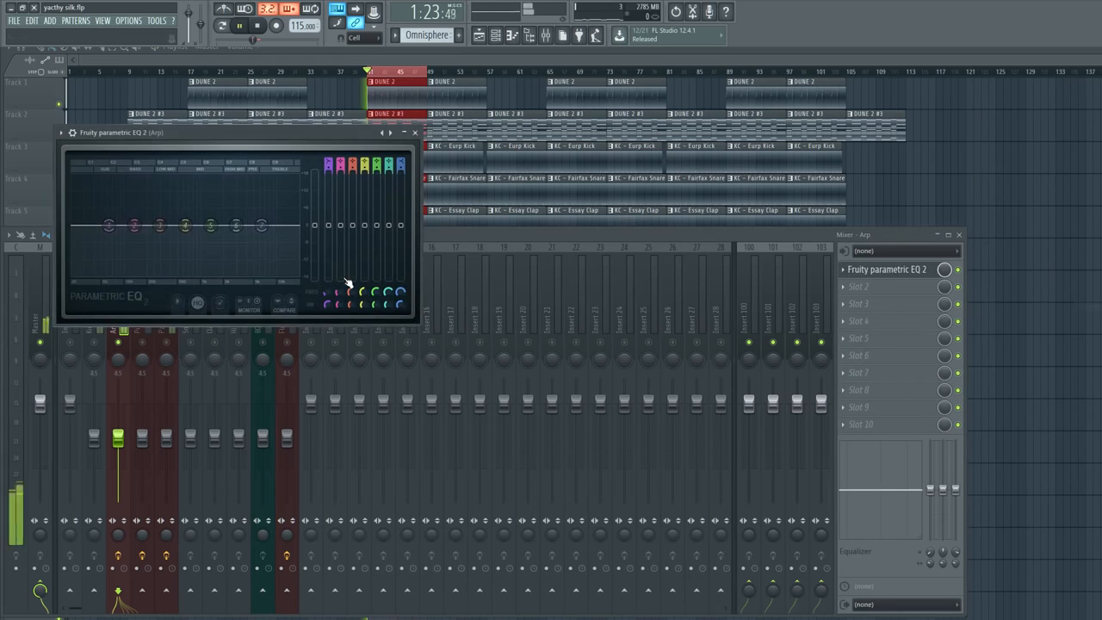
Pull the Arp's band 1 down to -18 dB with a steep slope, sweep it up to about 307 Hz, and settle it at 219 Hz.
left_click_drag(112, 232, 112, 244)
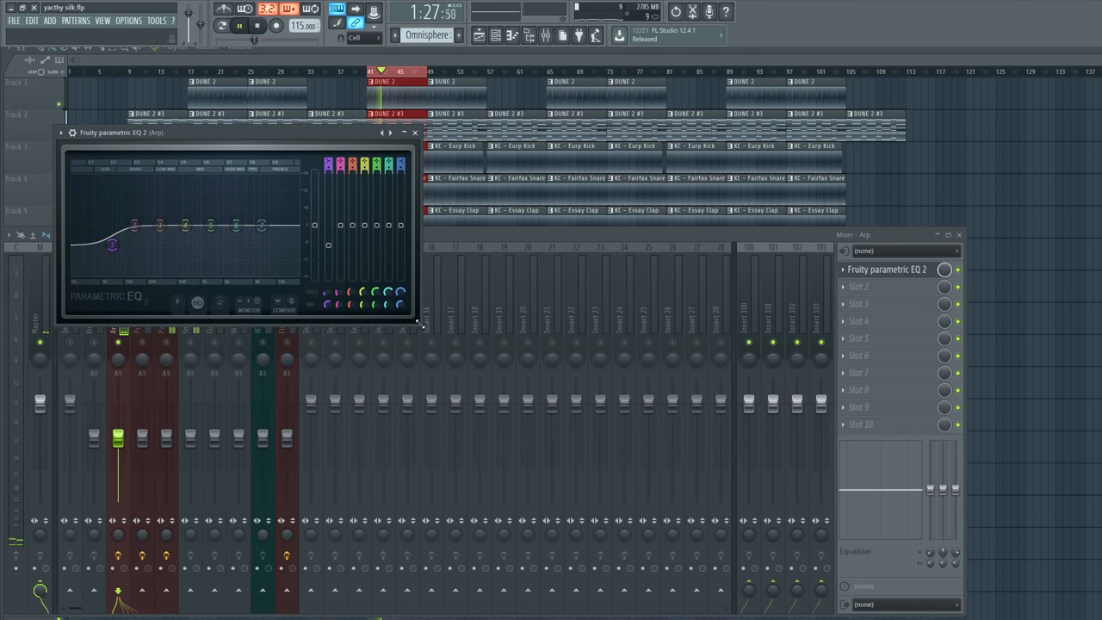
left_click_drag(309, 139, 504, 253)
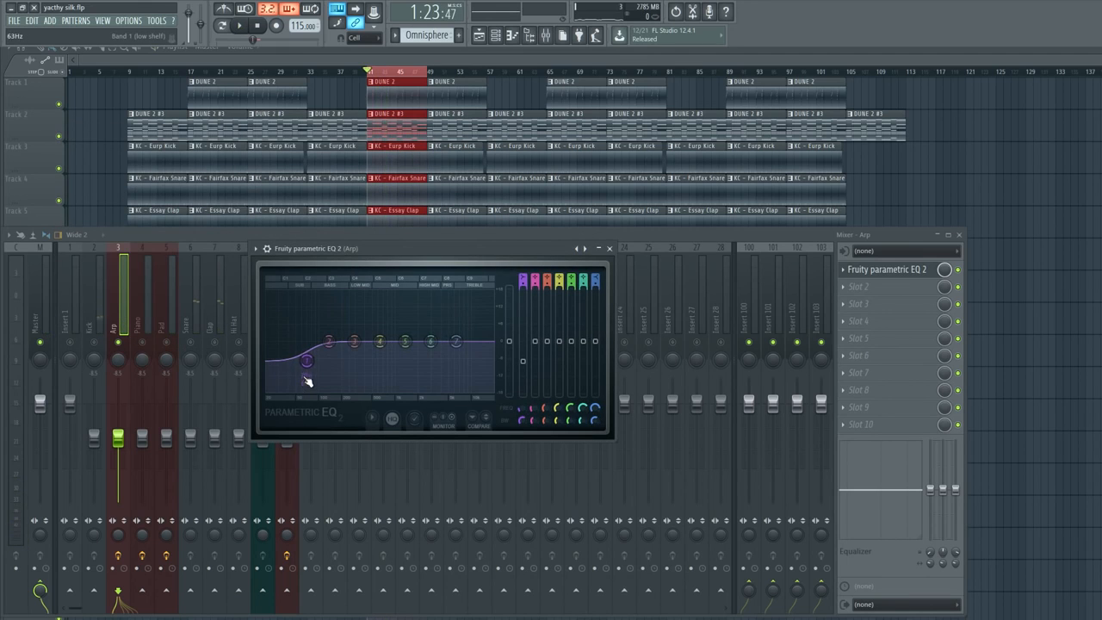
key("space")
left_click_drag(522, 420, 521, 436)
mouse_move(318, 379)
left_mouse_down()
mouse_move(320, 392)
mouse_move(335, 389)
left_mouse_up()
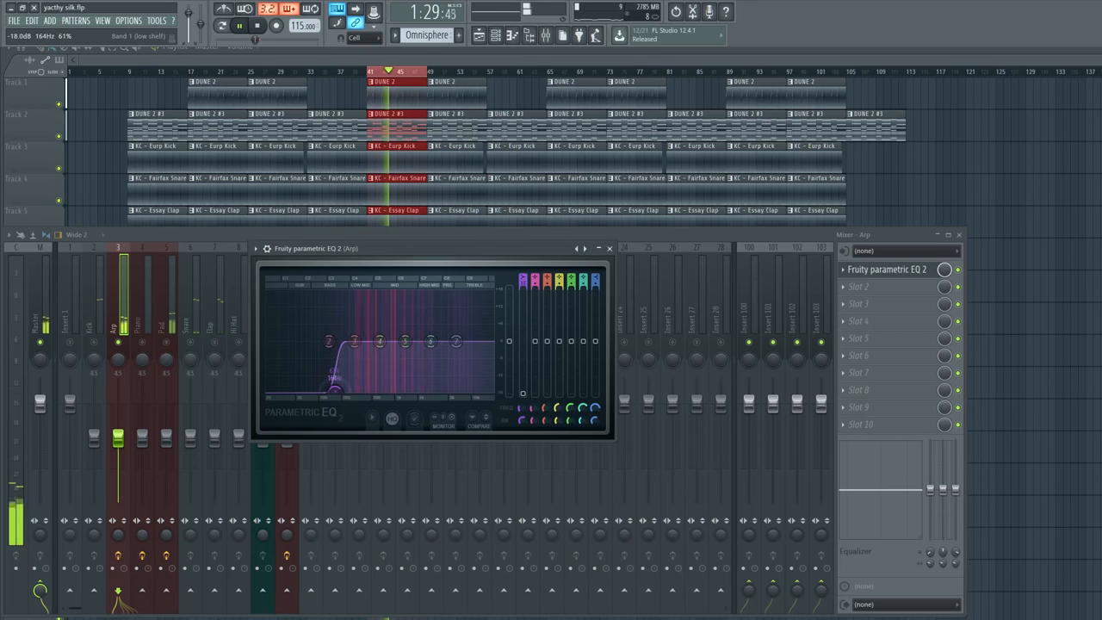
left_click_drag(340, 388, 350, 388)
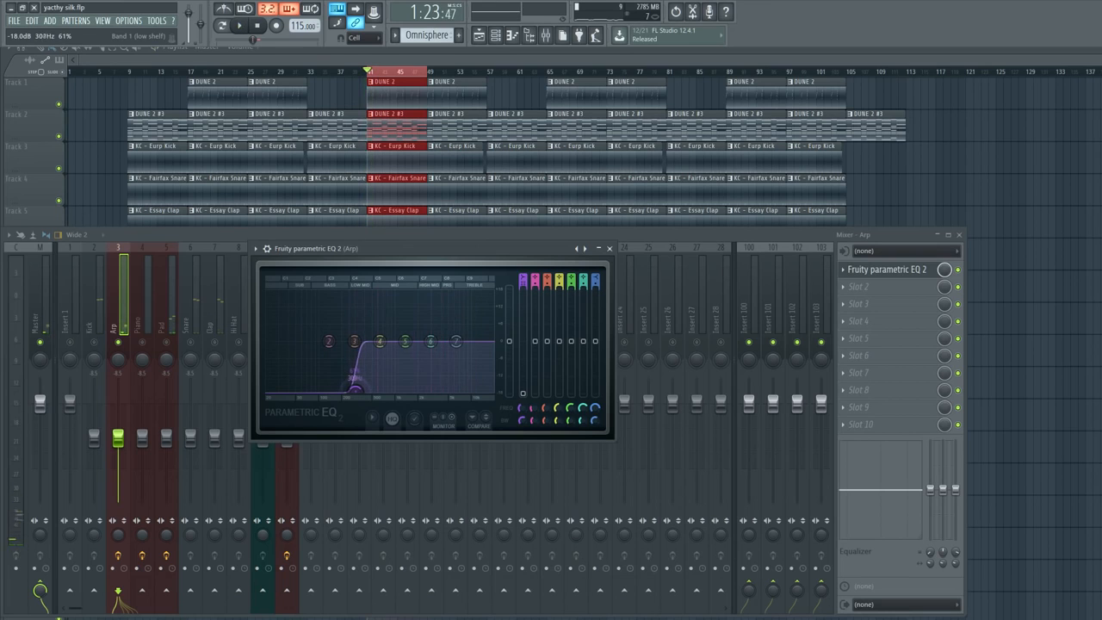
left_click_drag(358, 388, 347, 389)
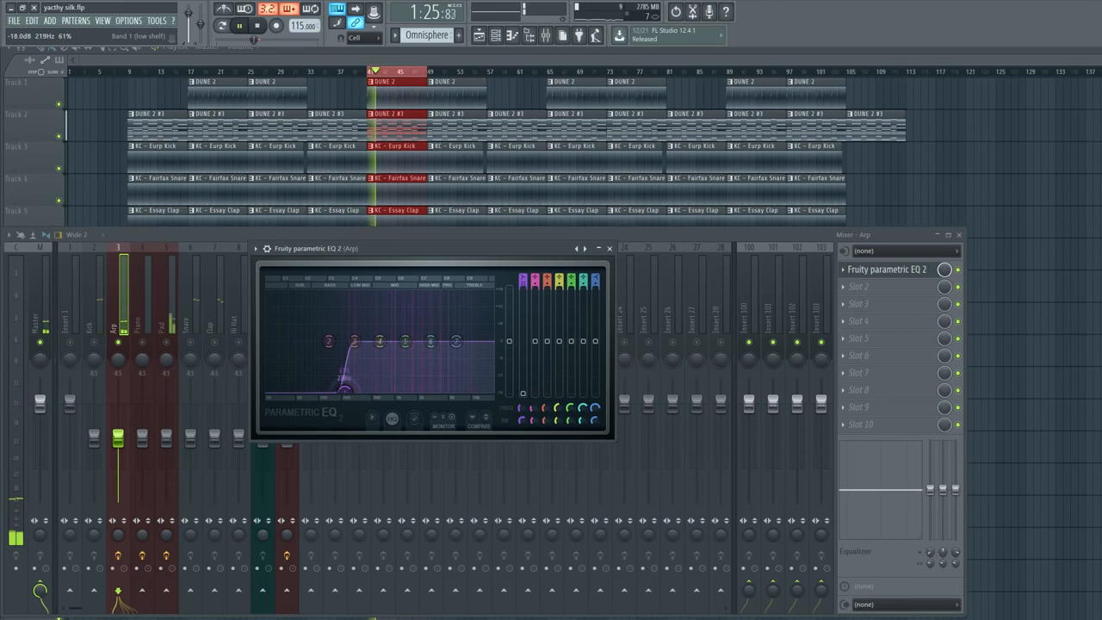
Pull the Arp's band 7 down to -18 dB at about 16074 Hz as a high cut, and close the EQ.
left_click_drag(456, 342, 482, 389)
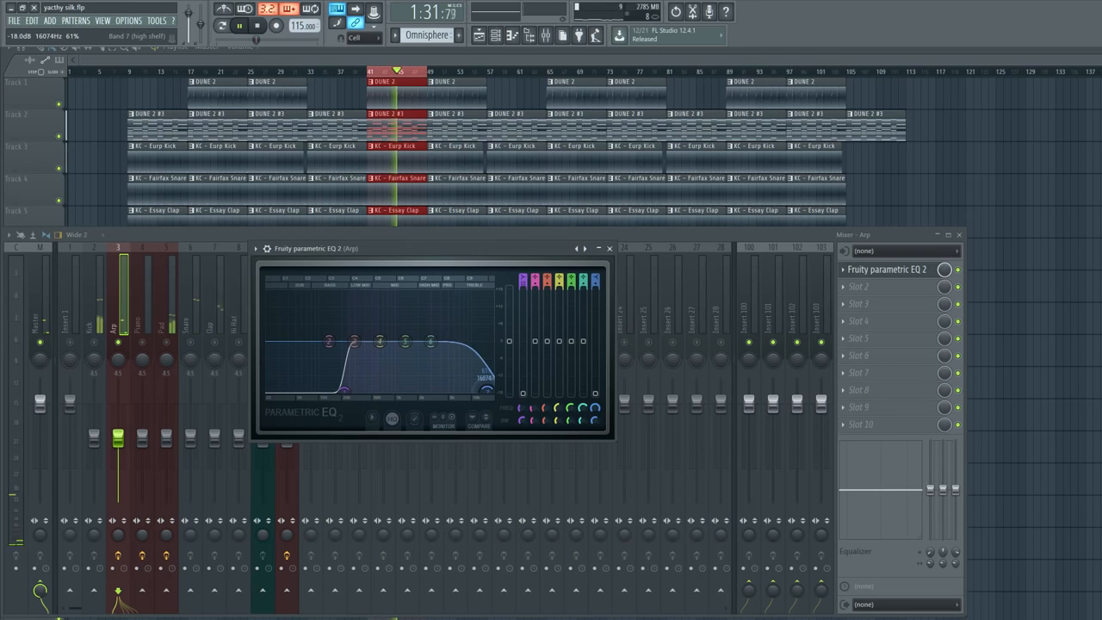
left_click(609, 248)
key("space")
Solo the 808 1 track and set the playlist's loop selection to bars 49 through 57 for playback.
left_click(120, 342, "ctrl")
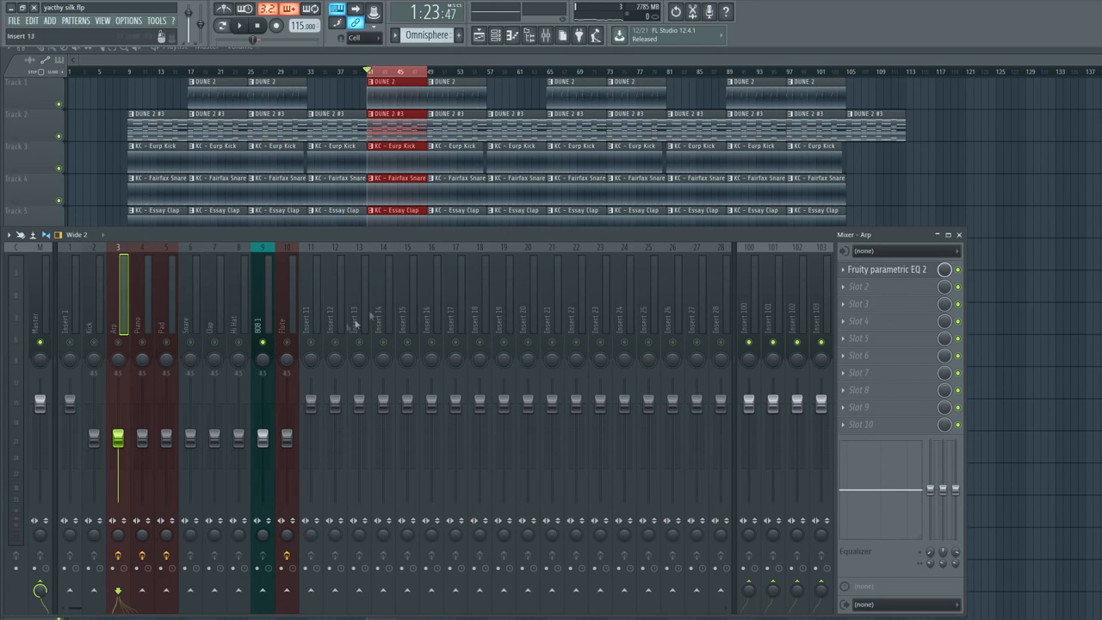
key("F9")
left_click_drag(432, 74, 481, 83)
key("space")
left_click(545, 34)
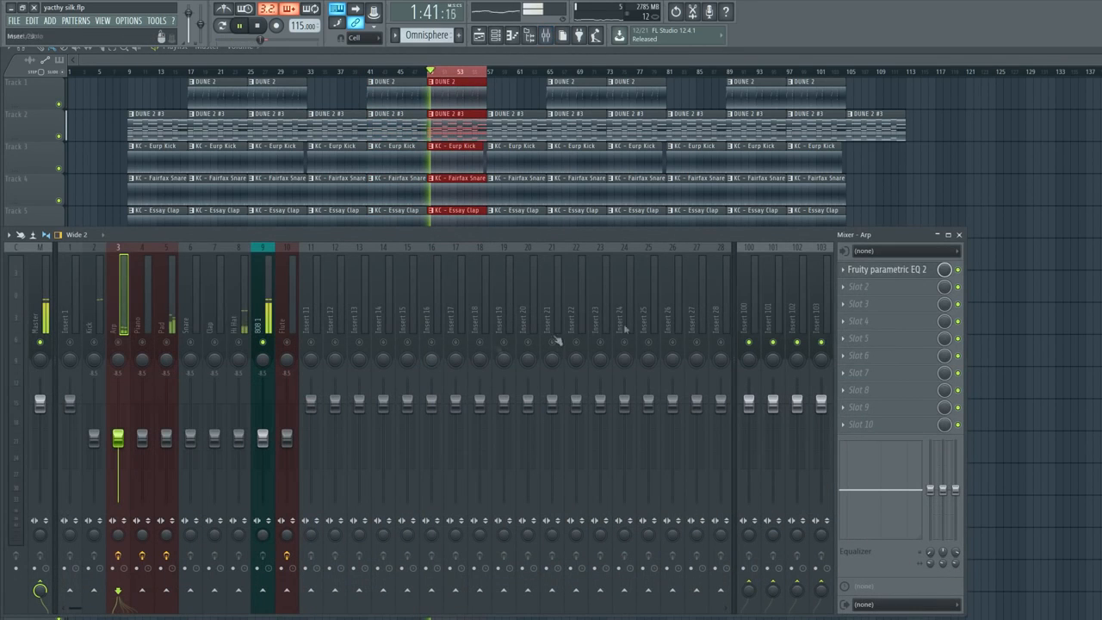
Load Fruity parametric EQ 2 into the first effect slot of the 808 1 track.
left_click(258, 315)
left_click(886, 270)
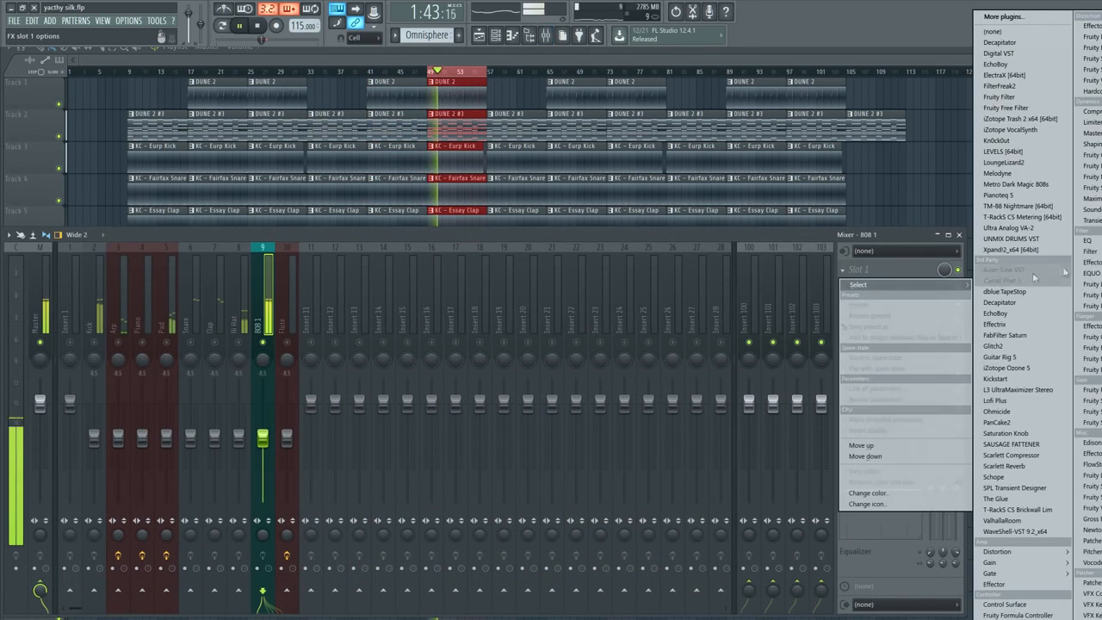
left_click(1085, 301)
key("space")
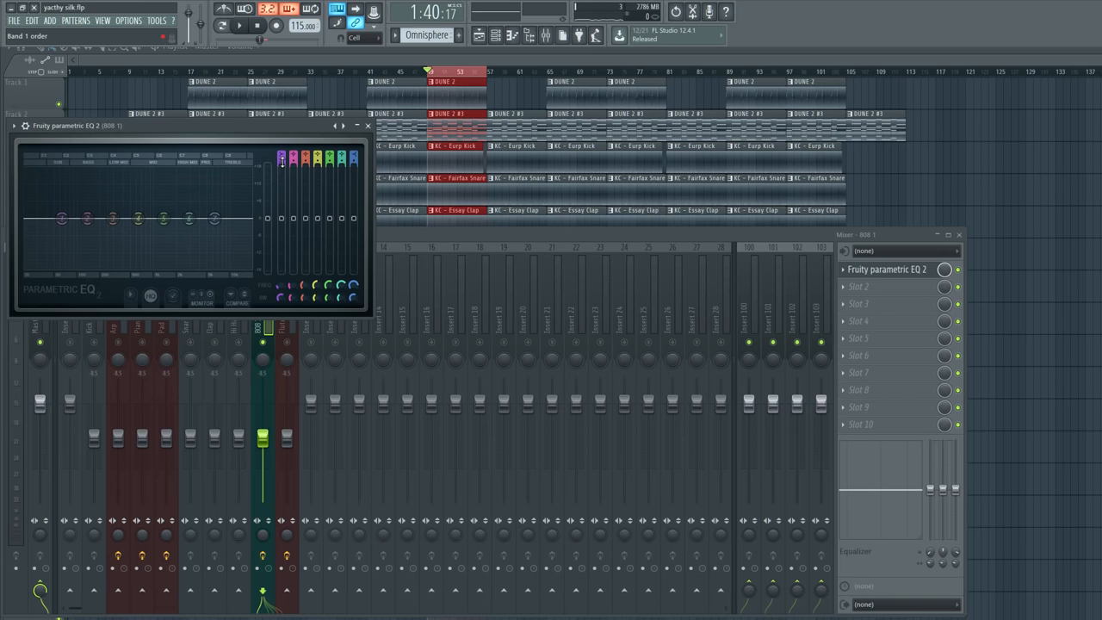
Enlarge the 808's EQ, pull band 1 down to -18 dB at 20 Hz as a steep low cut, and audition it.
left_click_drag(370, 316, 1062, 618)
left_click_drag(176, 425, 24, 551)
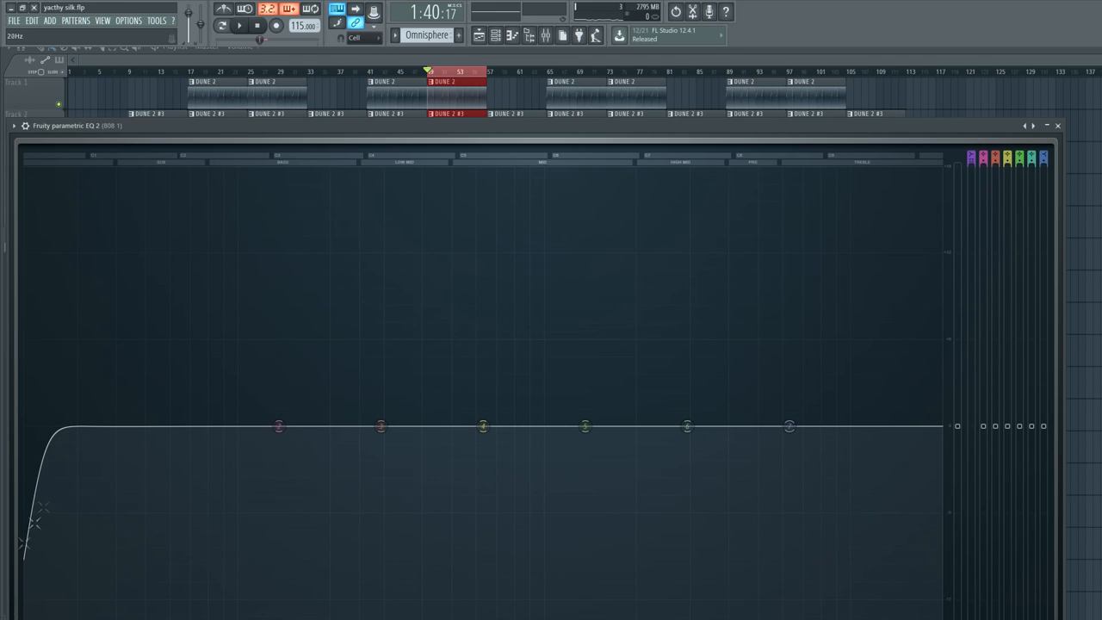
key("space")
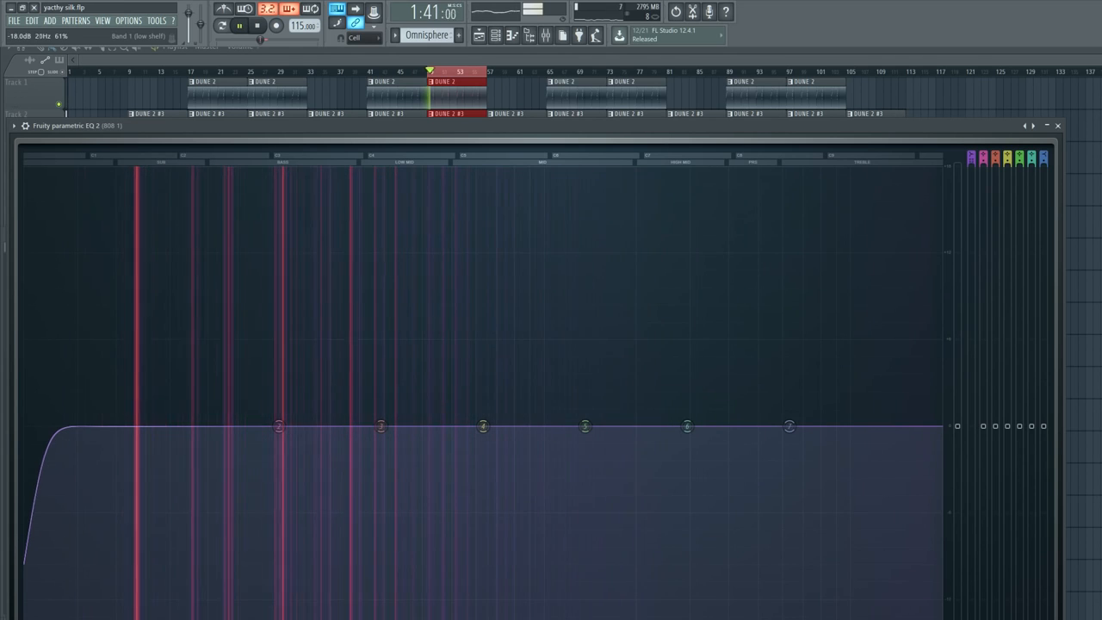
Raise the 808's low cut to about 23 Hz, ease it slightly lower, and check its lowest notes on the spectrum.
left_click_drag(56, 619, 46, 619)
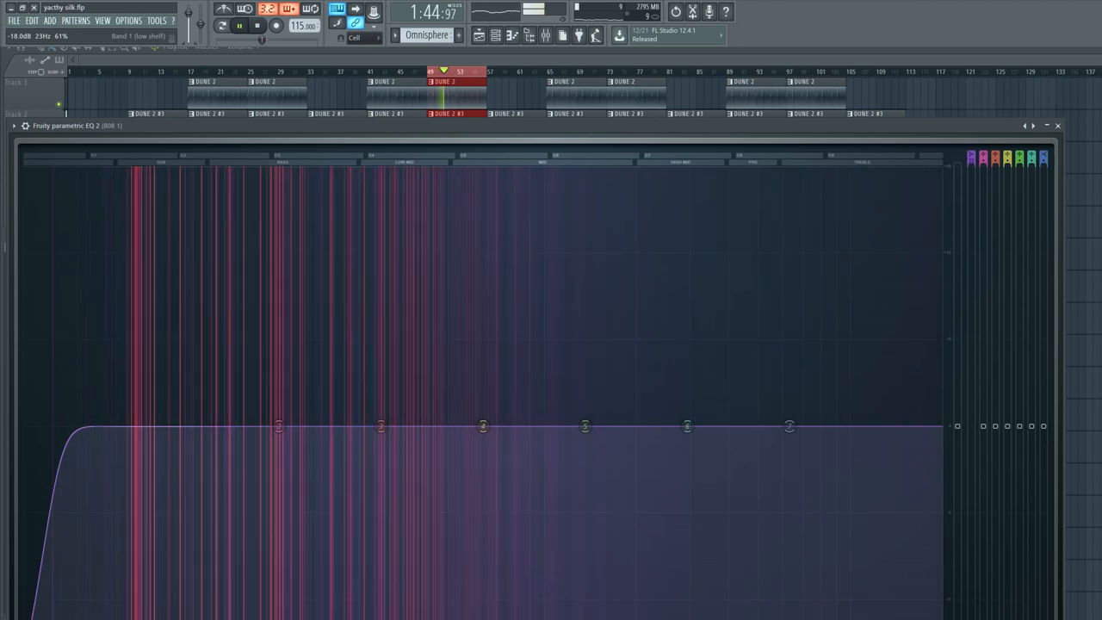
left_click_drag(47, 618, 38, 619)
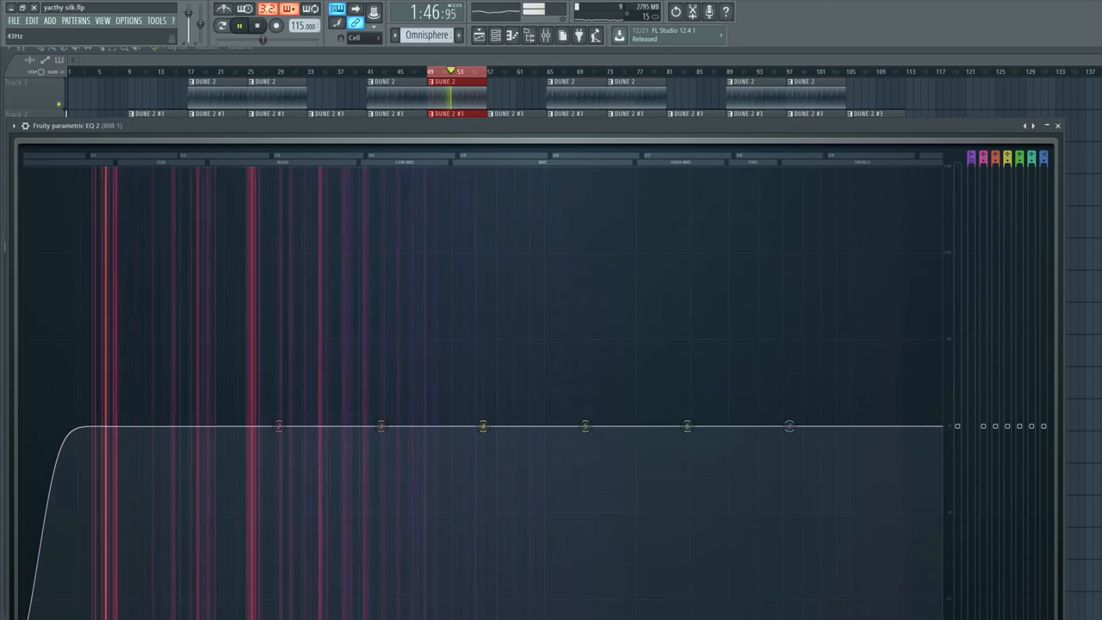
key("space")
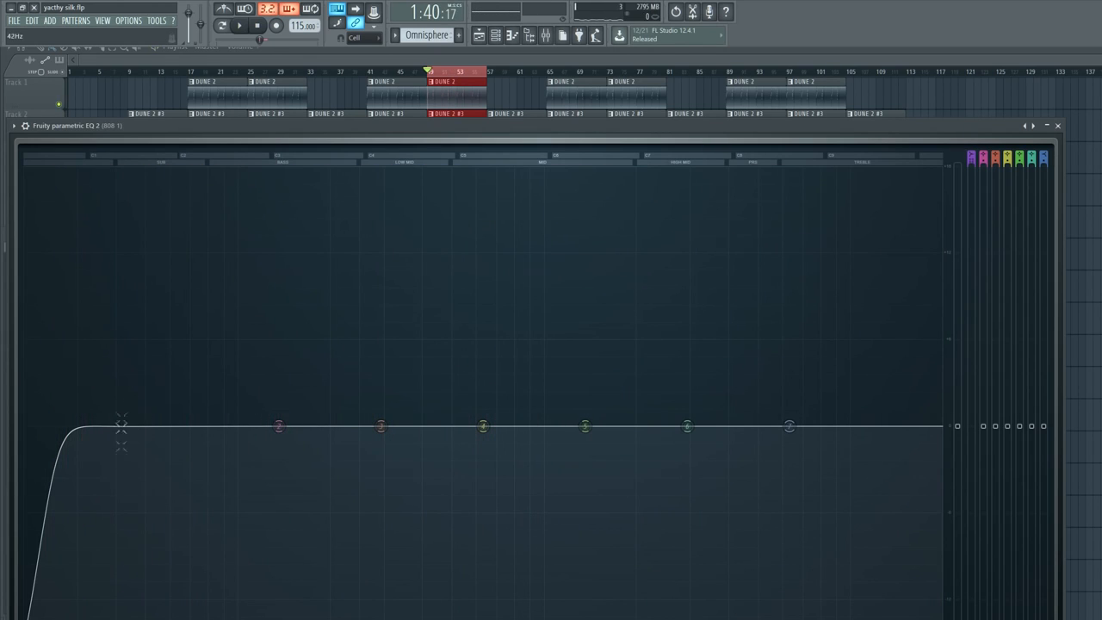
key("space")
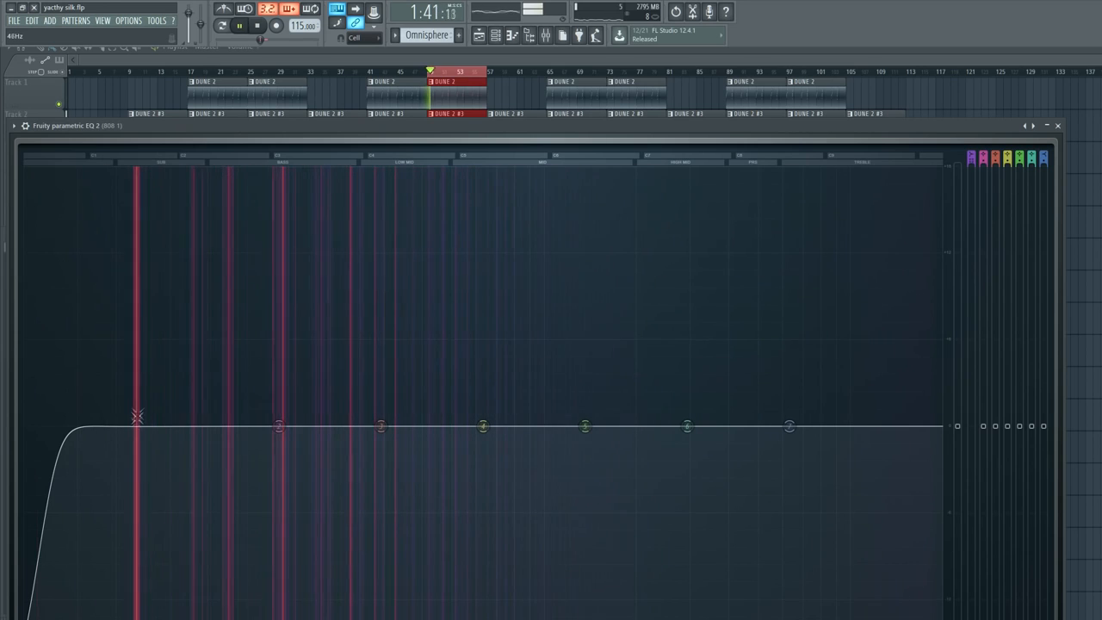
key("space")
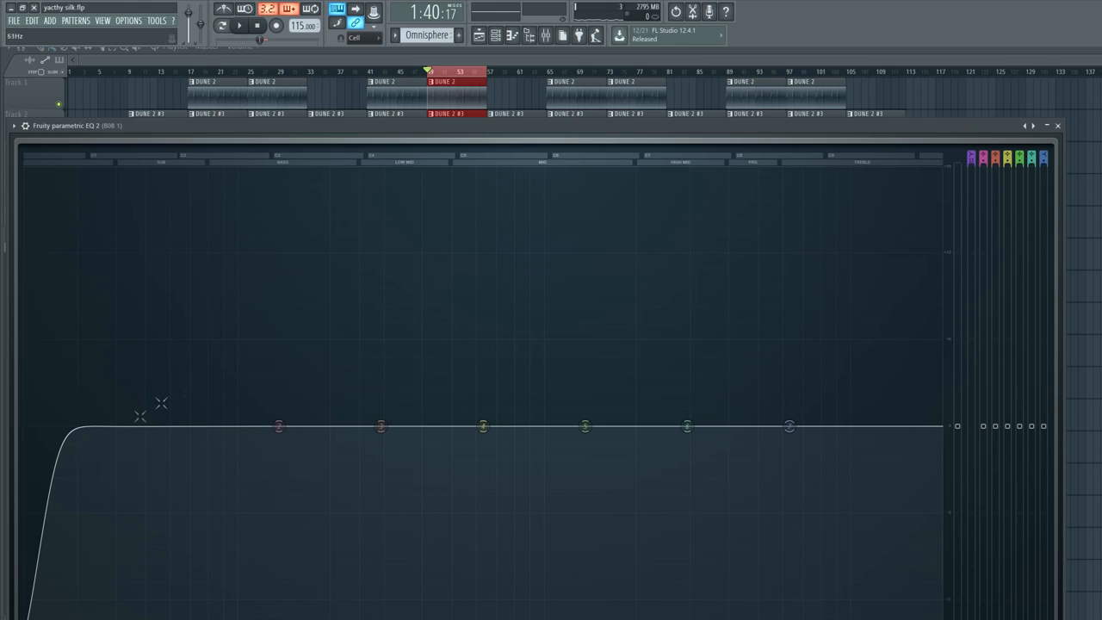
Sweep the 808's low cut between 20 Hz and 23 Hz while auditioning, and settle it just below 23 Hz.
mouse_move(25, 618)
left_mouse_down()
mouse_move(129, 618)
mouse_move(32, 618)
left_mouse_up()
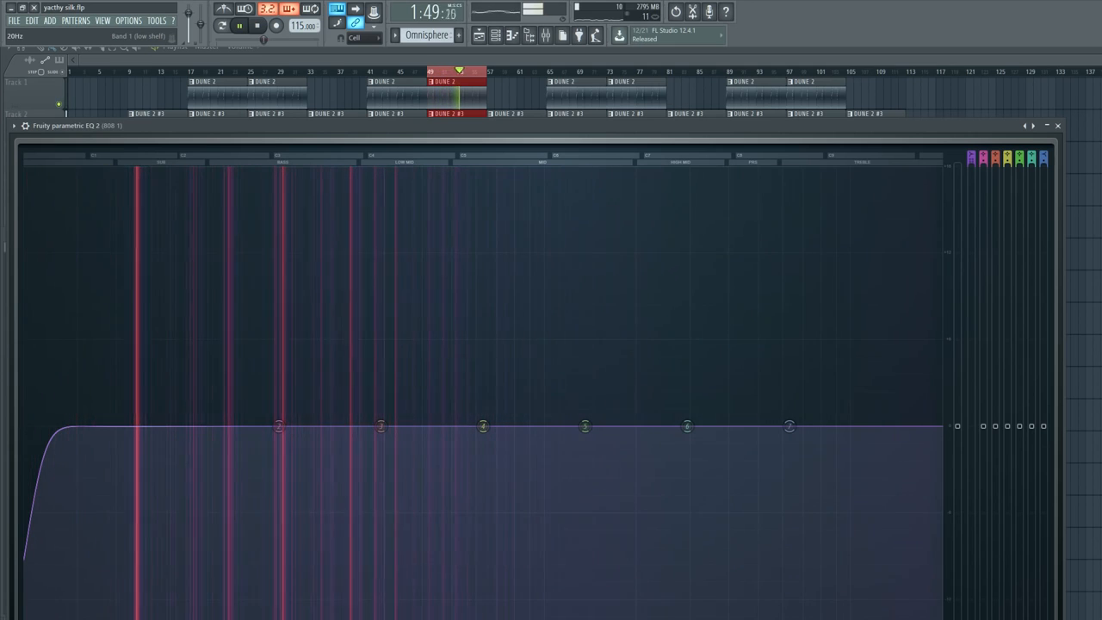
key("space")
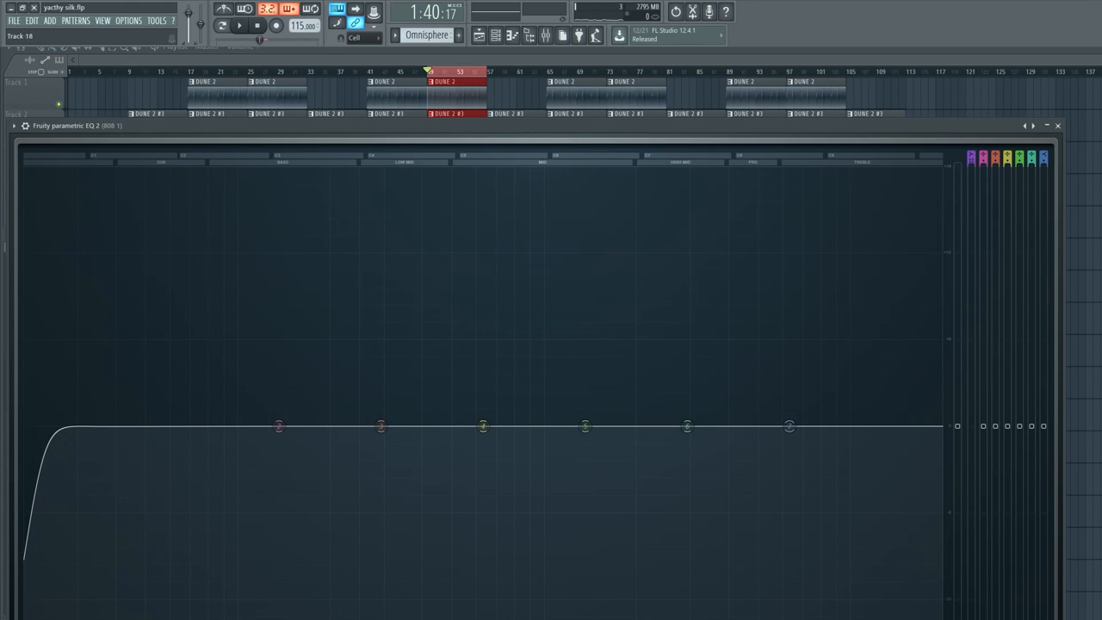
left_click_drag(24, 618, 48, 618)
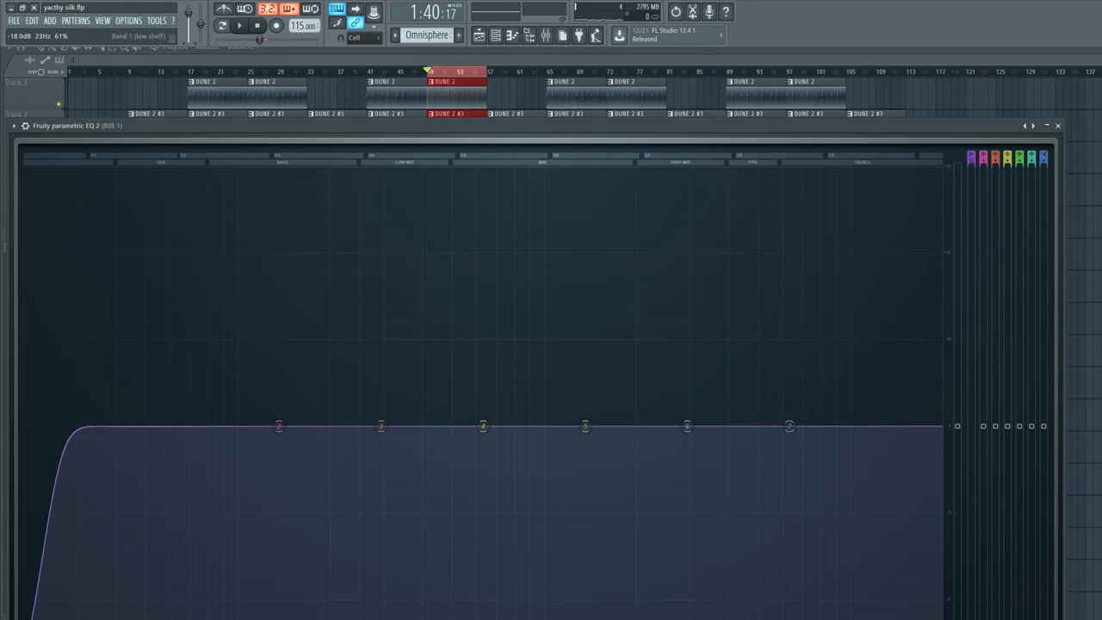
key("space")
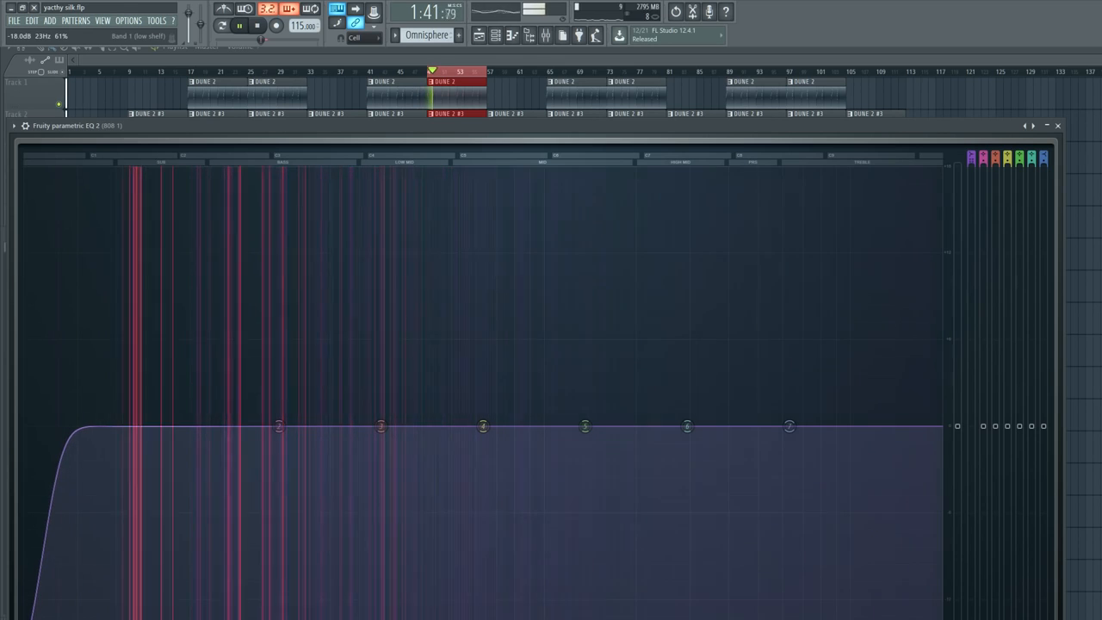
left_click_drag(42, 618, 35, 618)
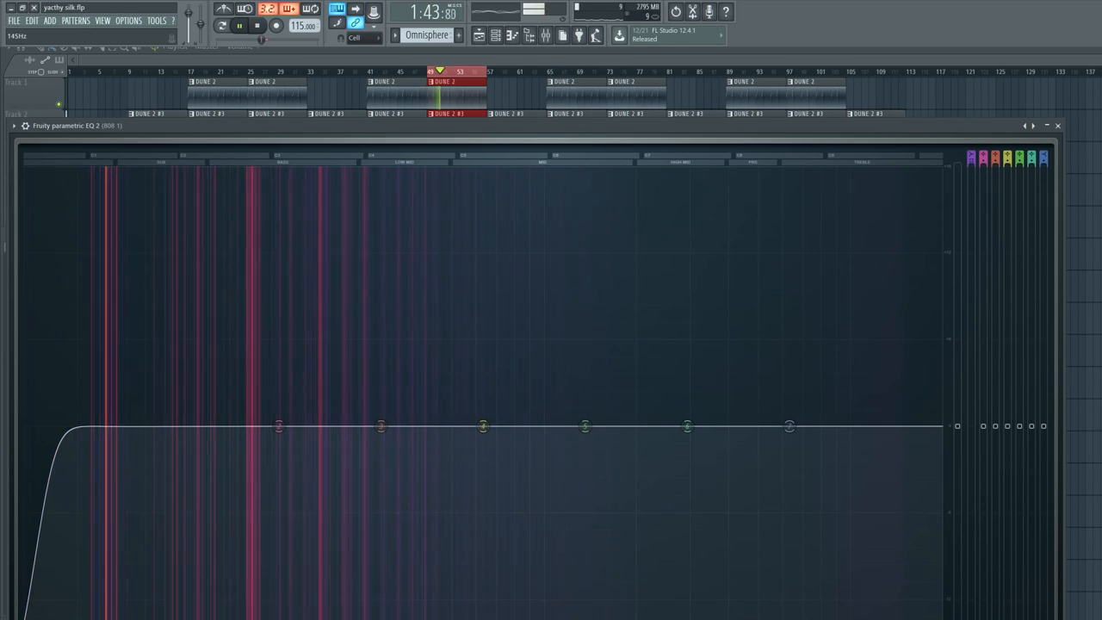
key("space")
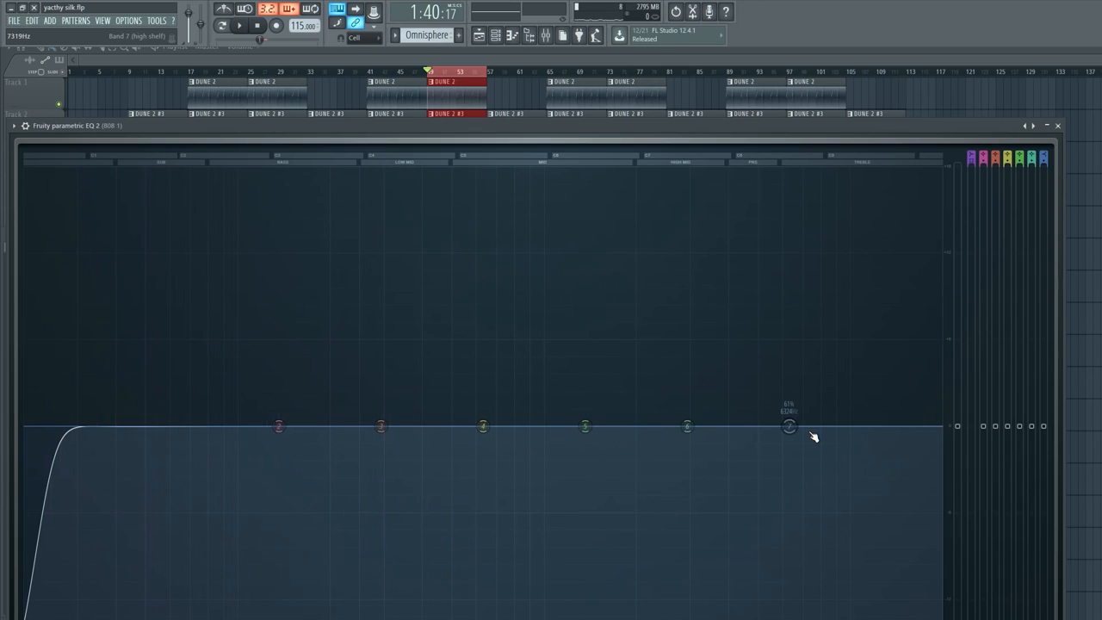
Pull the 808's band 7 down to -18 dB at about 2345 Hz as a high cut, and audition it.
left_click_drag(792, 428, 662, 617)
key("space")
key("space")
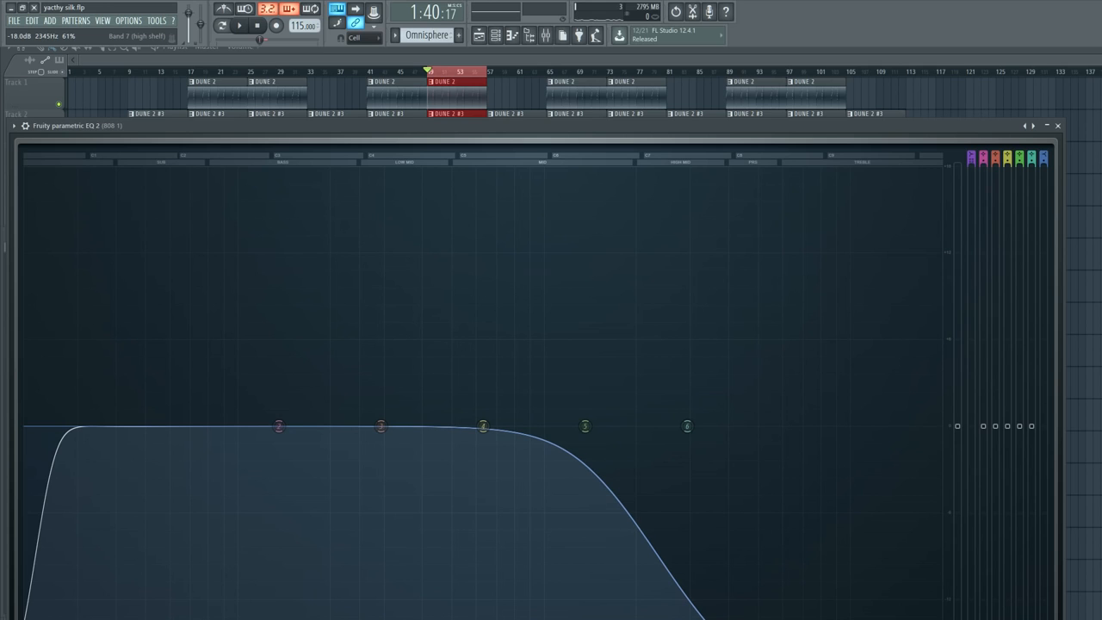
Lower the 808's band 7 high cut to about 1784 Hz while auditioning, and close its EQ.
key("space")
left_click_drag(663, 618, 614, 618)
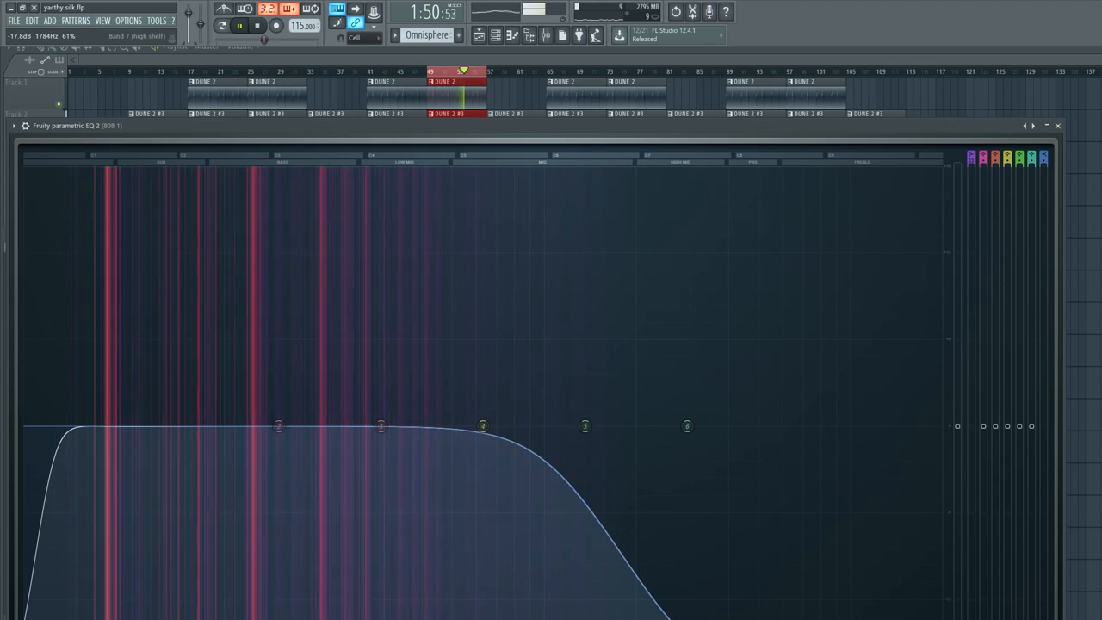
key("space")
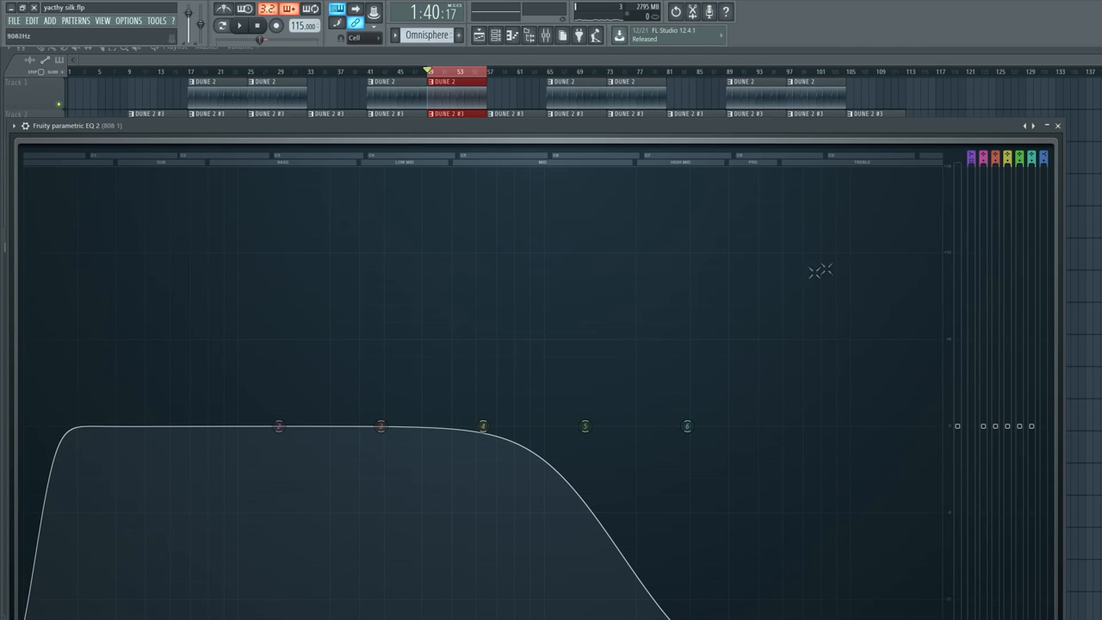
key("Escape")
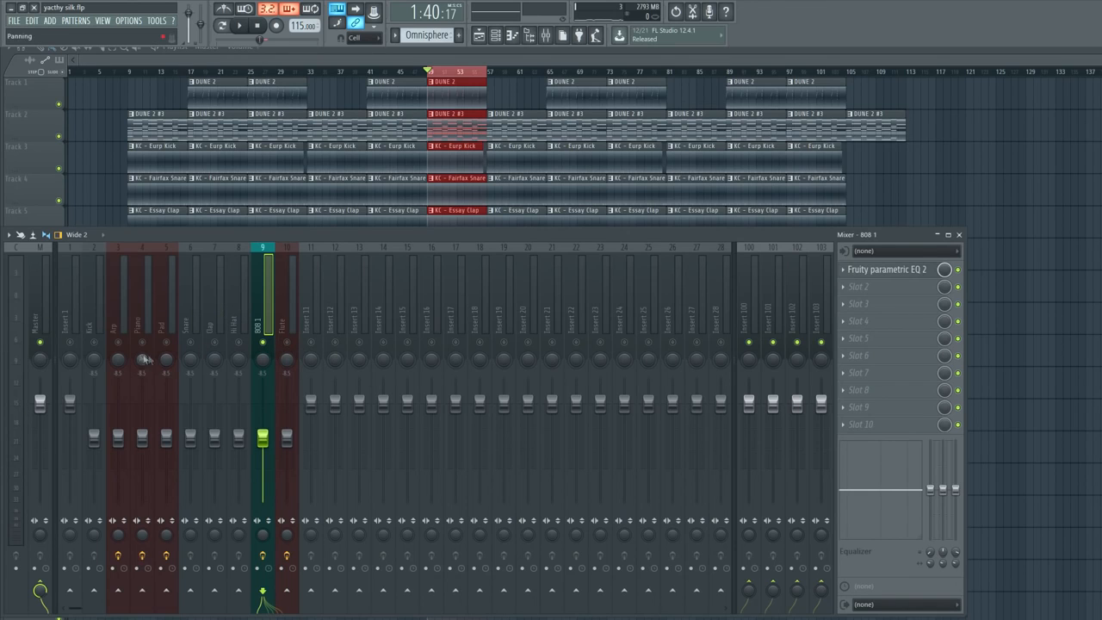
Load Fruity parametric EQ 2 in the first effect slot of the Hi Hat track and enlarge its window.
left_click(241, 369)
key("space")
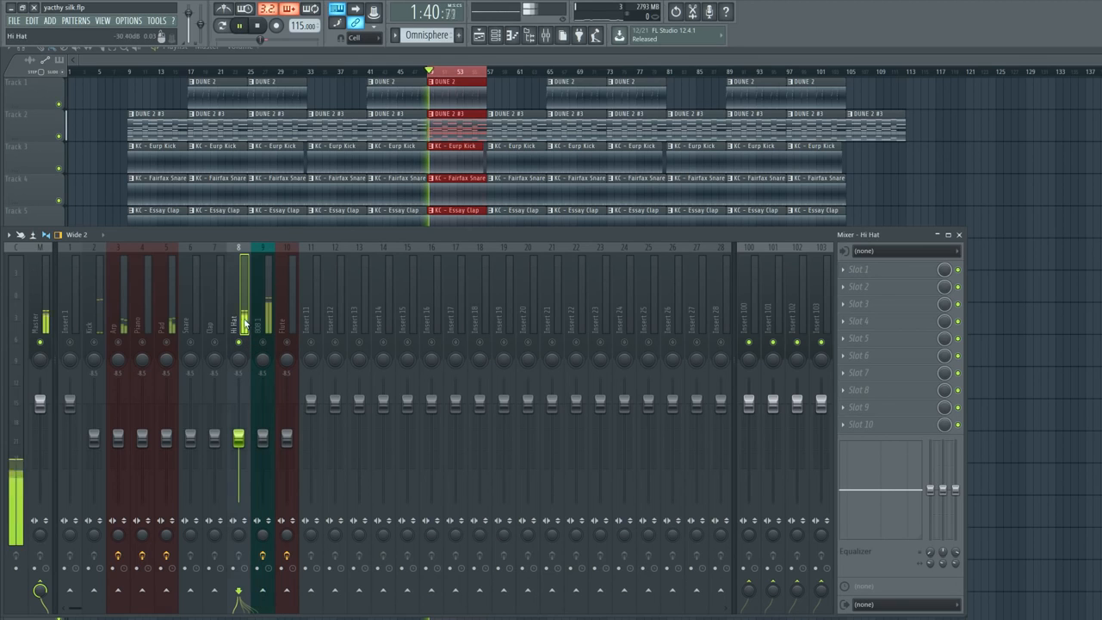
left_click(861, 269)
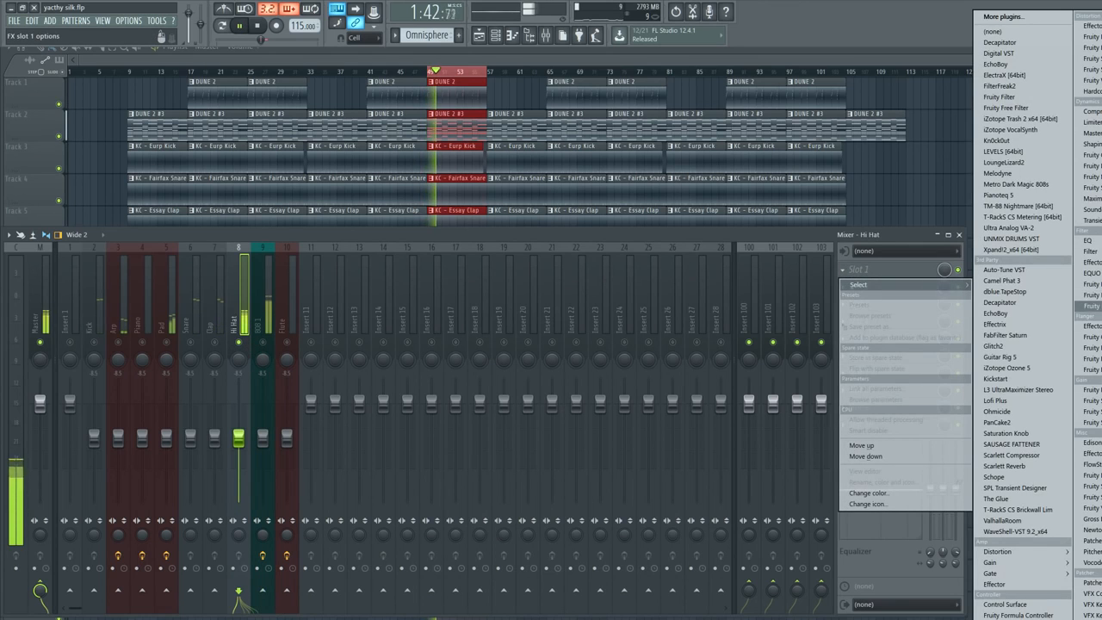
left_click(1086, 305)
left_click_drag(395, 320, 910, 559)
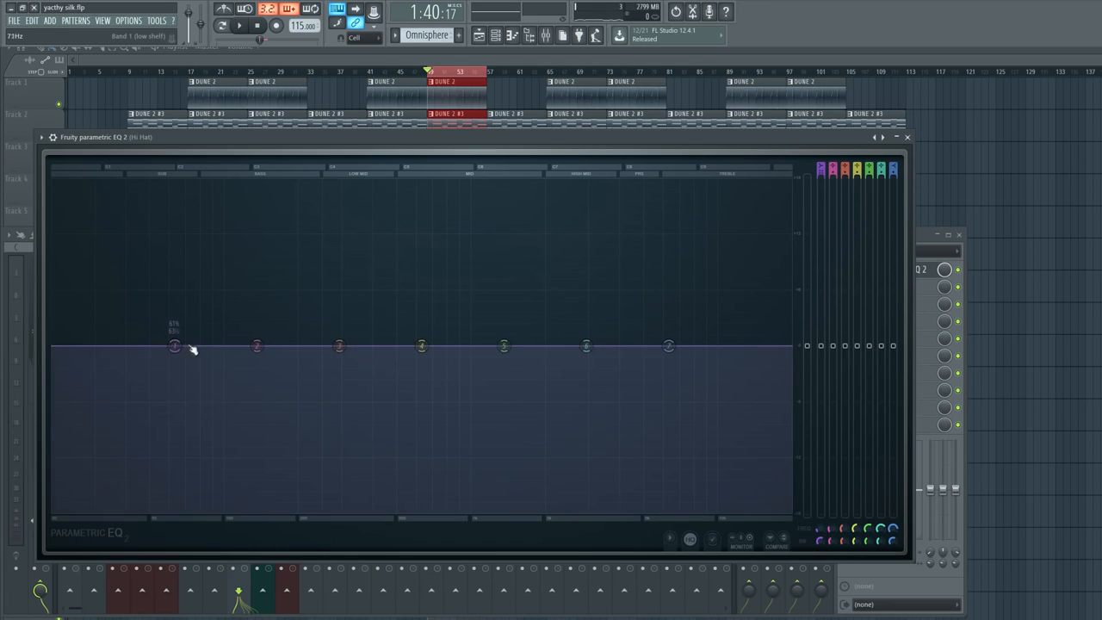
Pull the hi-hat's band 1 down to -18 dB at about 2572 Hz as a low cut, audition it, and close the EQ.
left_click_drag(175, 346, 568, 506)
key("space")
key("space")
key("space")
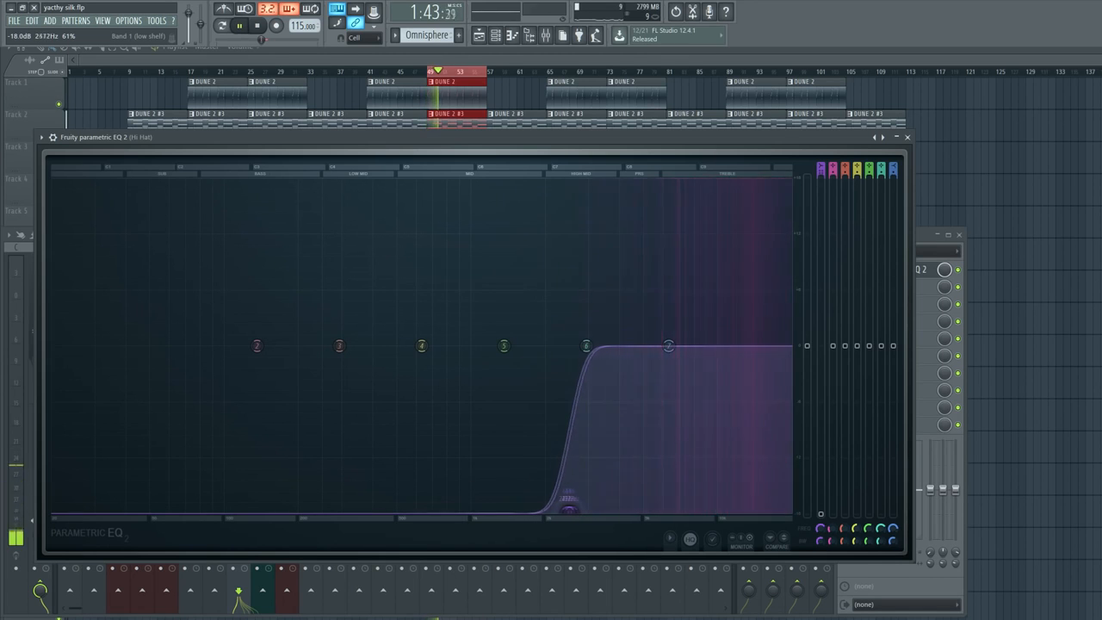
left_click(907, 137)
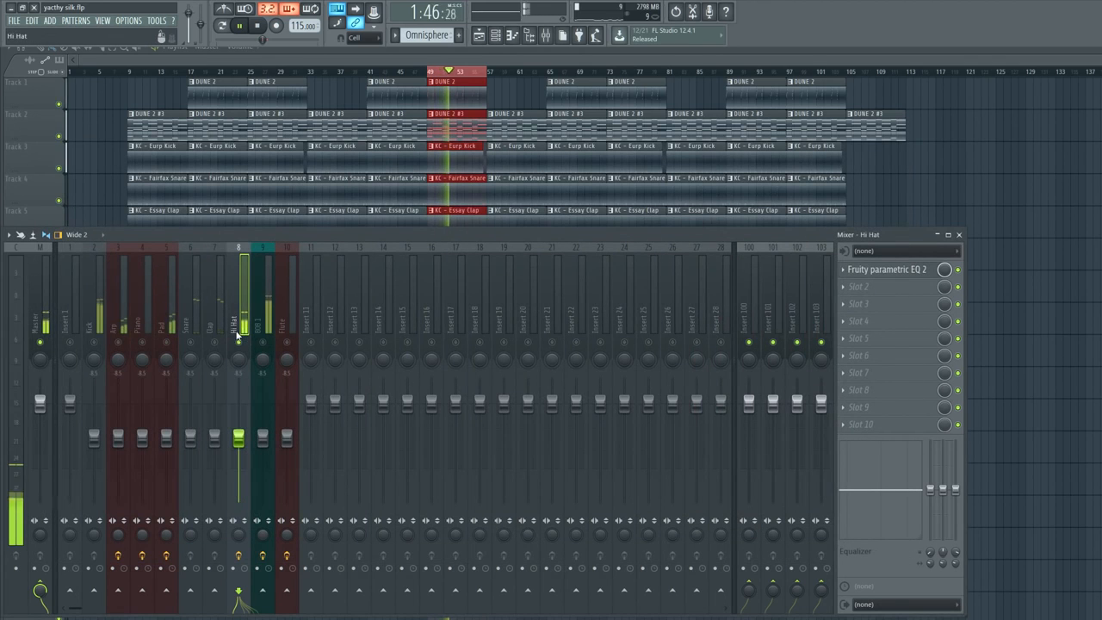
key("space")
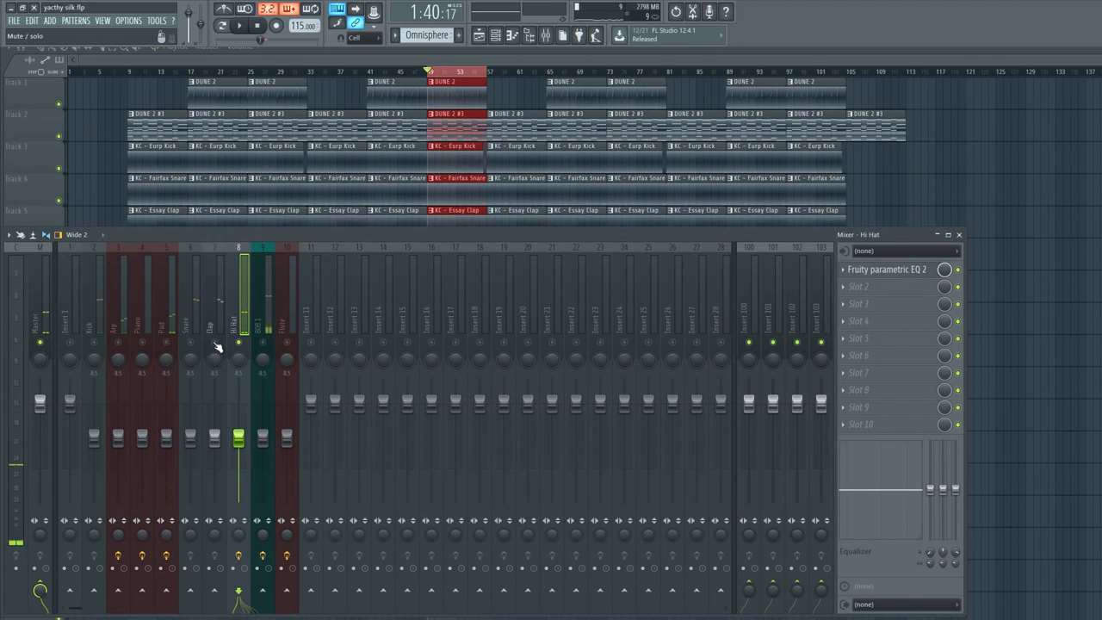
Load Fruity parametric EQ 2 in the first effect slot of the Clap track and enlarge its window.
left_click(209, 320)
key("space")
left_click(861, 269)
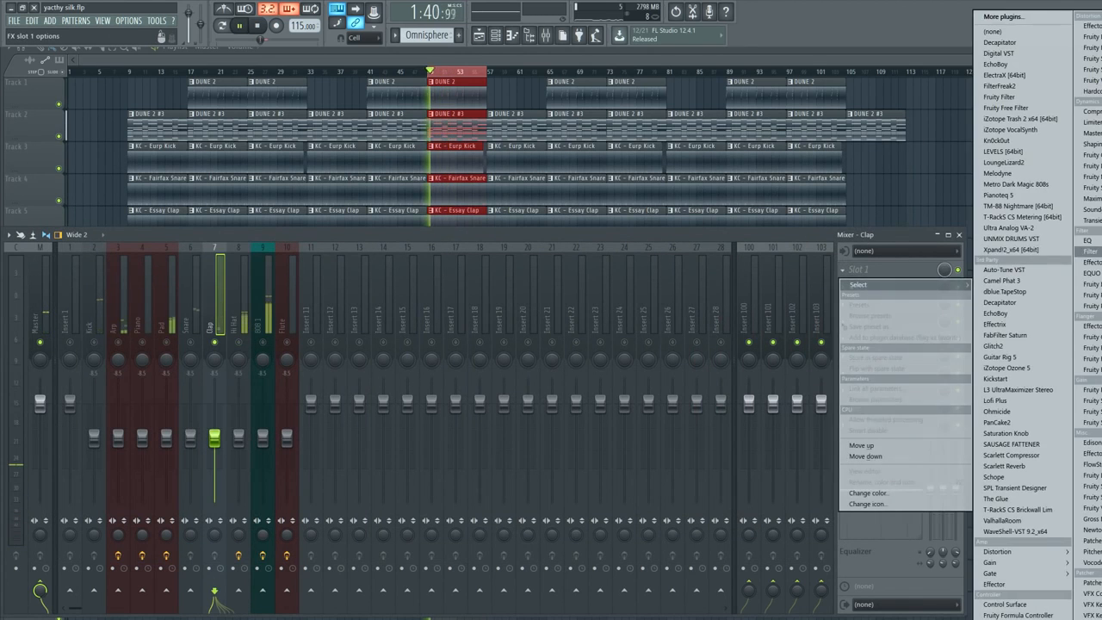
left_click(1086, 294)
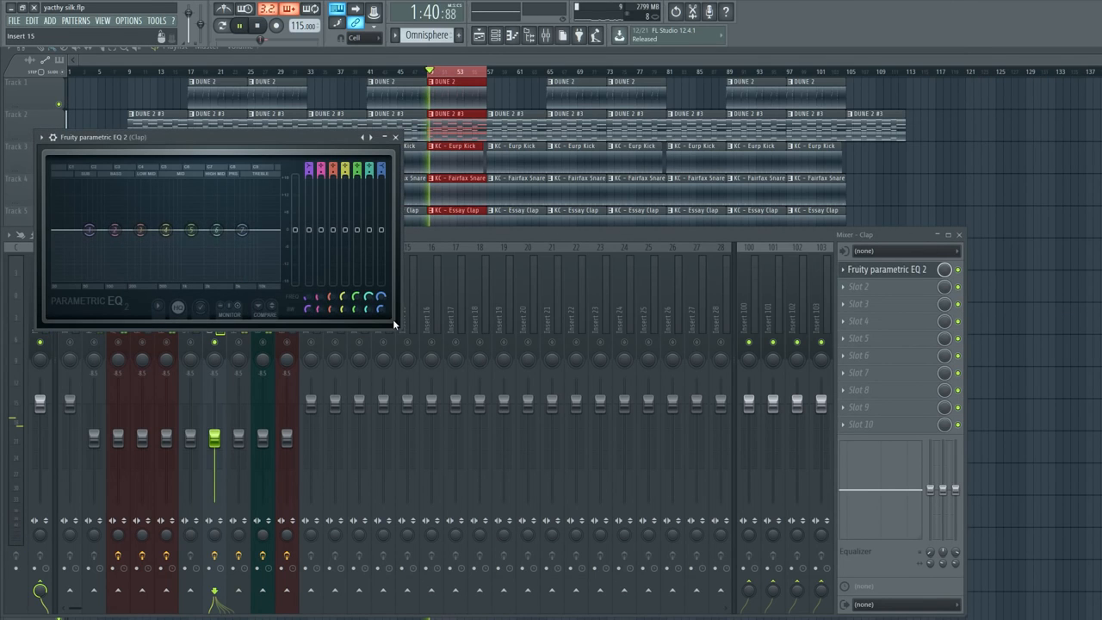
left_click_drag(396, 328, 828, 540)
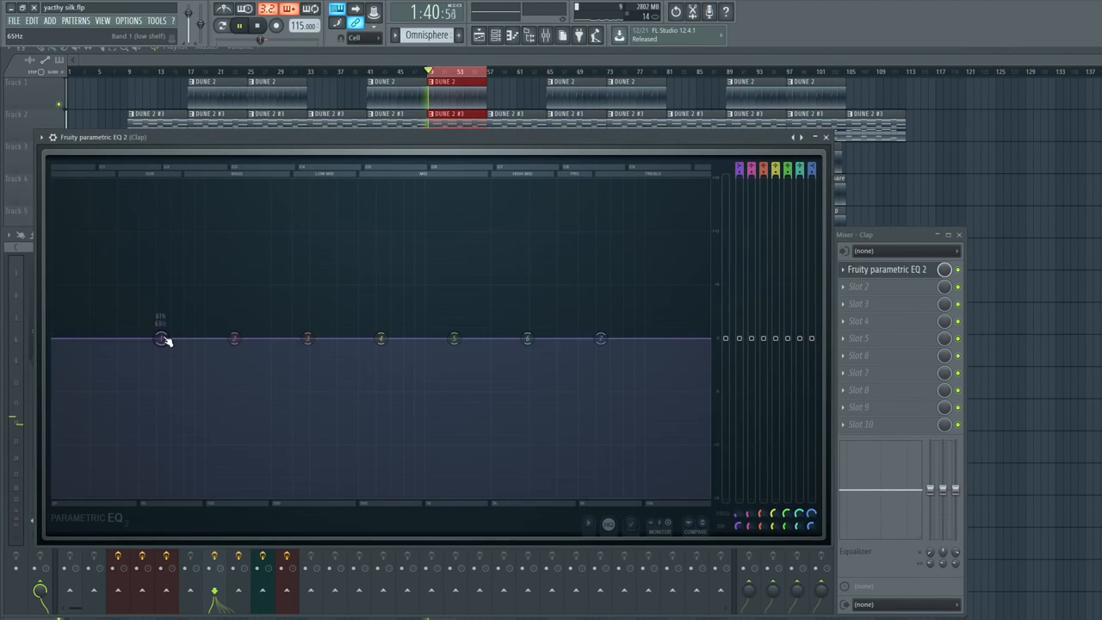
Audition the clap and pull its band 1 all the way down just under 100 Hz as a low cut.
key("space")
key("space")
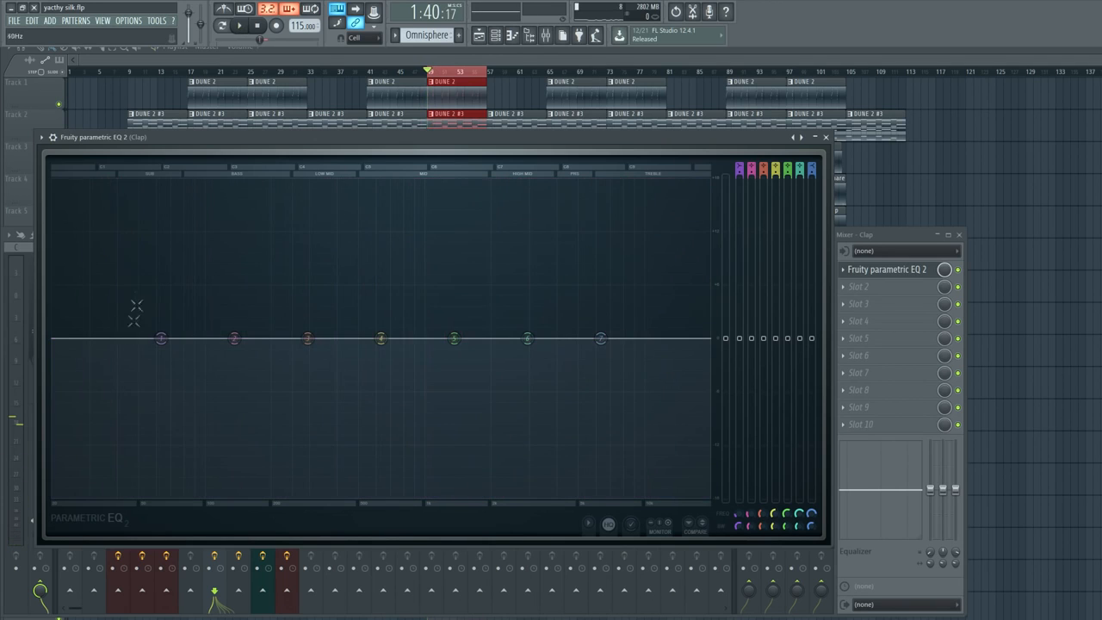
left_click_drag(161, 338, 200, 494)
key("space")
key("space")
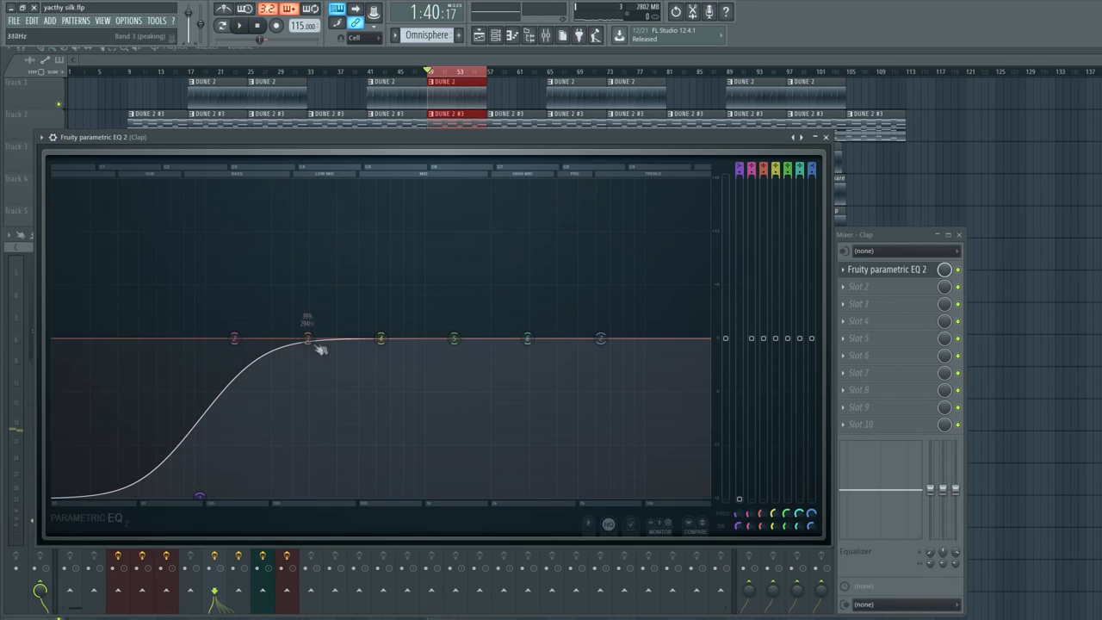
Steepen the clap's low cut and raise it to about 194 Hz, and reset band 3 after trying a slight boost.
left_click_drag(312, 346, 318, 342)
key("space")
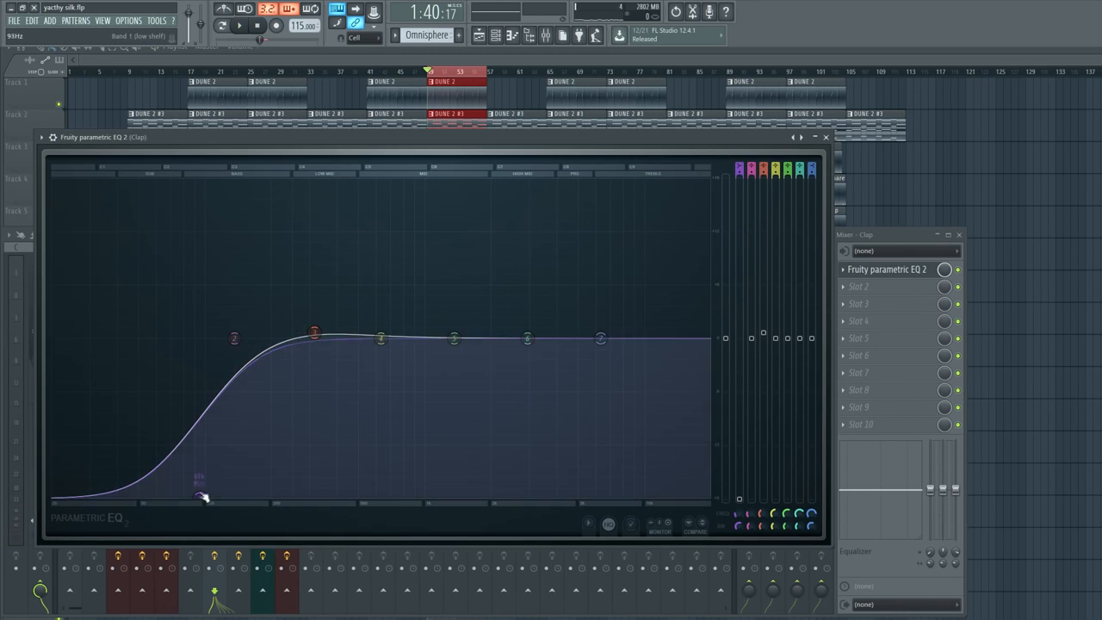
left_click_drag(196, 495, 236, 496)
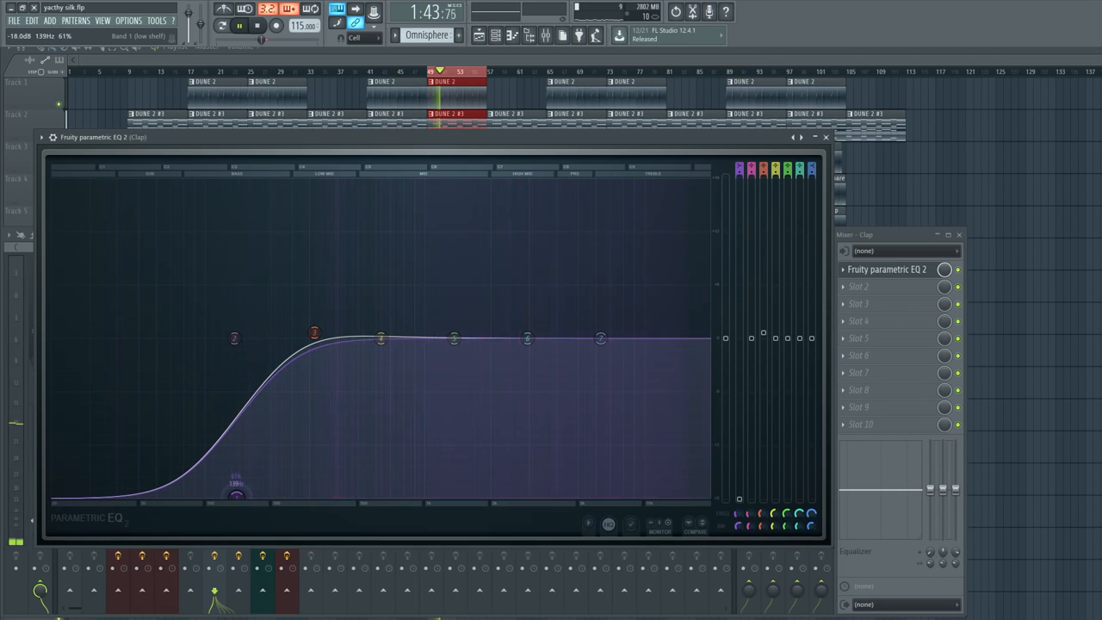
left_click_drag(741, 172, 741, 155)
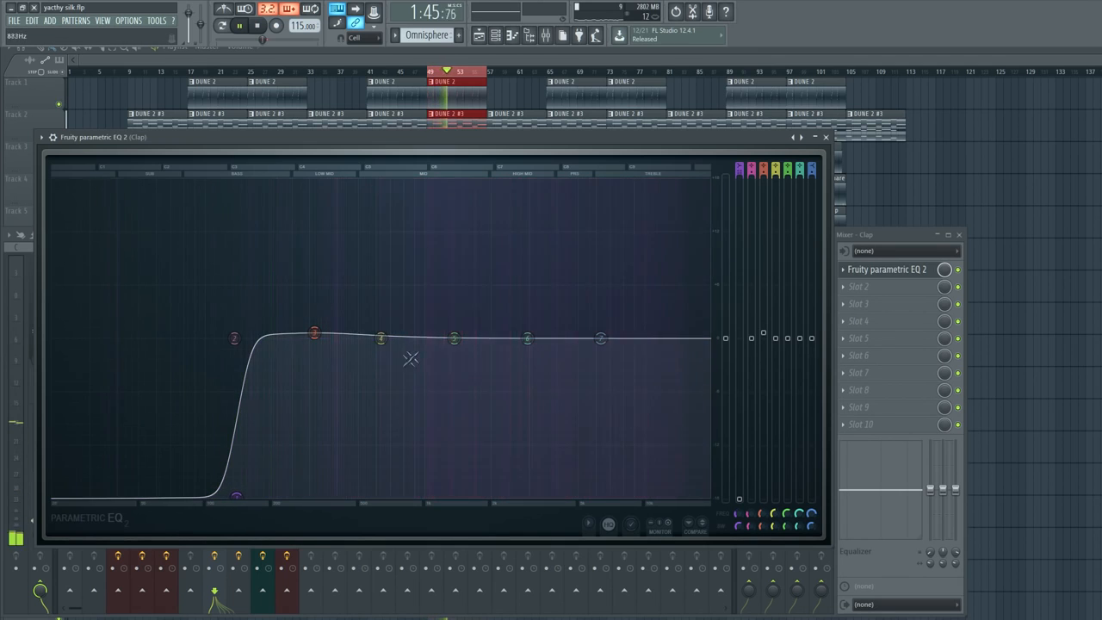
left_click_drag(237, 497, 269, 496)
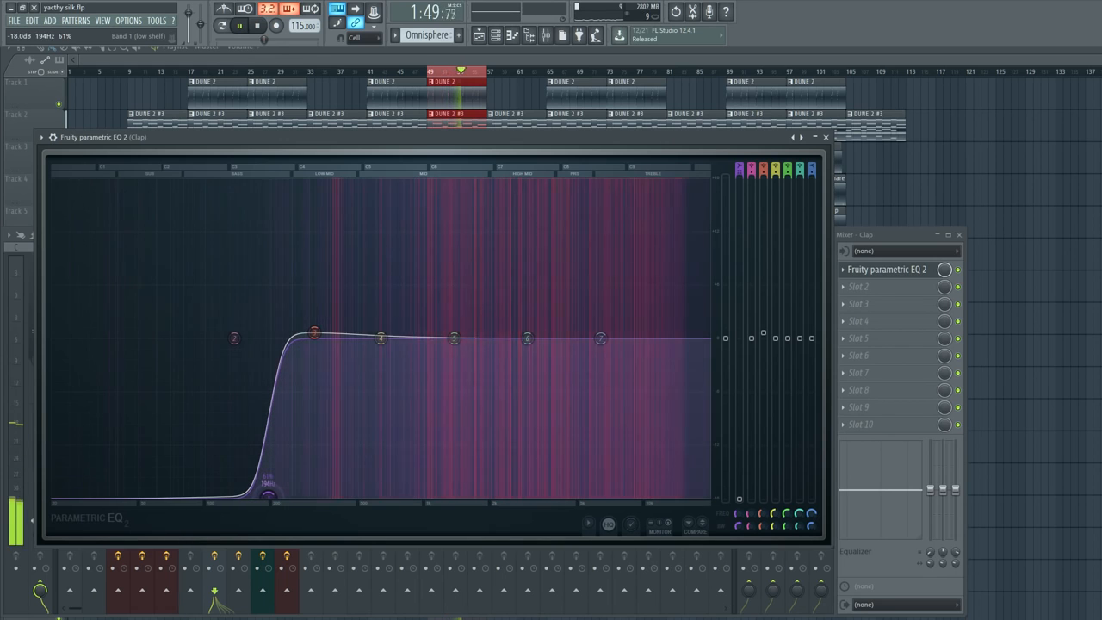
right_click(314, 333)
left_click(333, 348)
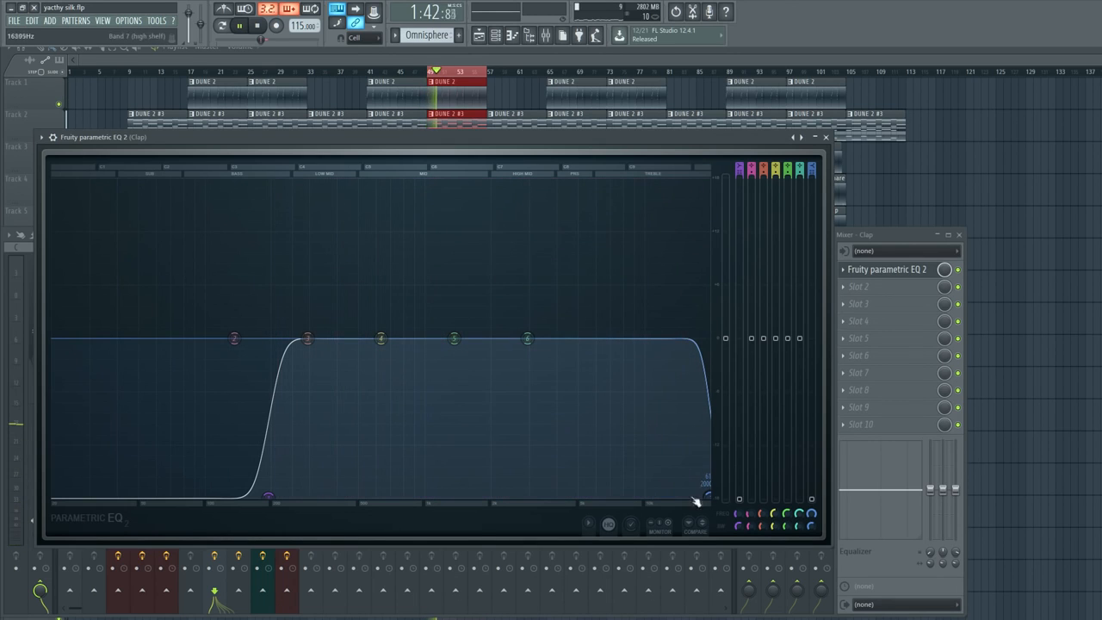
Set the clap's band 7 as a steep high cut near 20 kHz, and boost band 6 slightly in the treble with an adjusted bandwidth.
left_click_drag(703, 499, 705, 496)
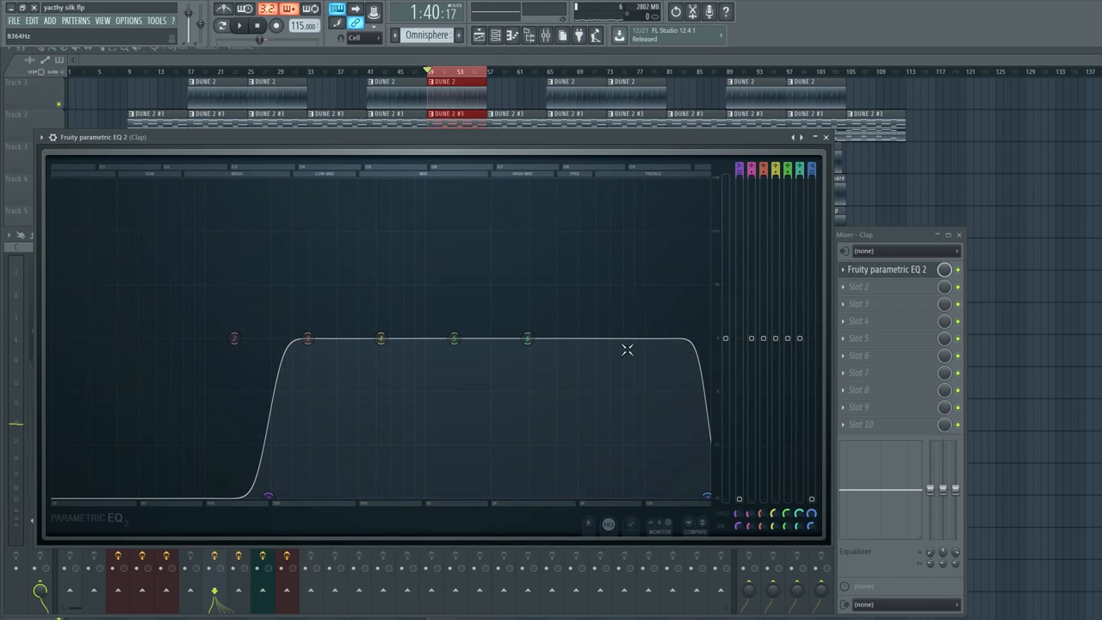
left_click_drag(544, 337, 662, 322)
scroll(661, 323, "down", 2)
left_click_drag(659, 323, 663, 329)
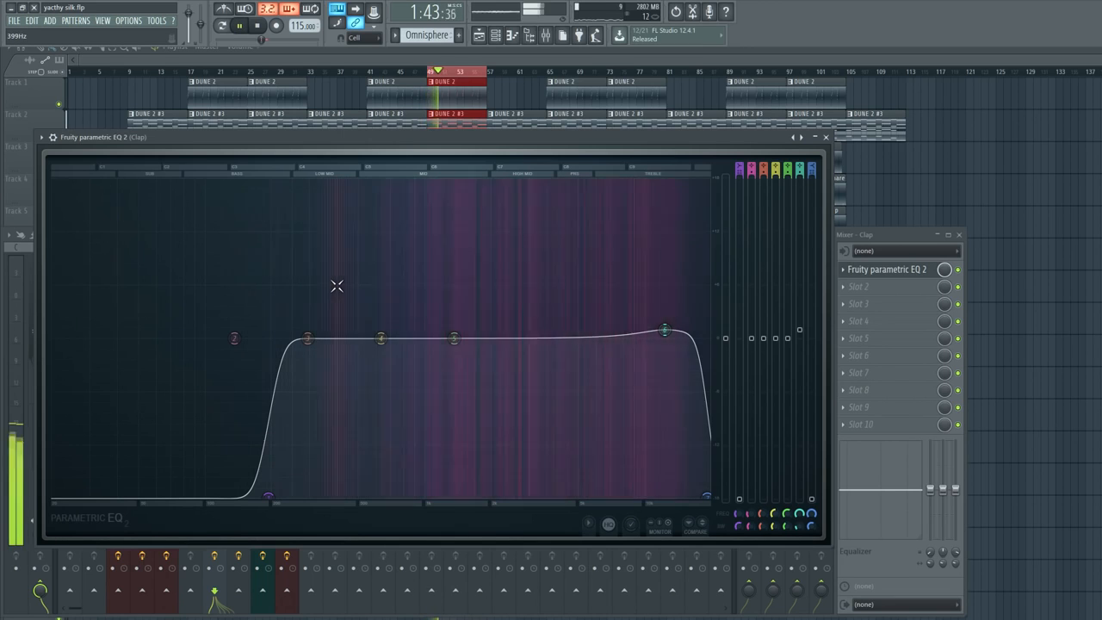
Boost the clap's band 4 slightly around 400 Hz, adjust its bandwidth, and close the EQ.
mouse_move(312, 336)
left_mouse_down()
mouse_move(339, 327)
mouse_move(337, 315)
mouse_move(314, 339)
left_mouse_up()
left_click_drag(381, 338, 340, 329)
scroll(340, 330, "down", 3)
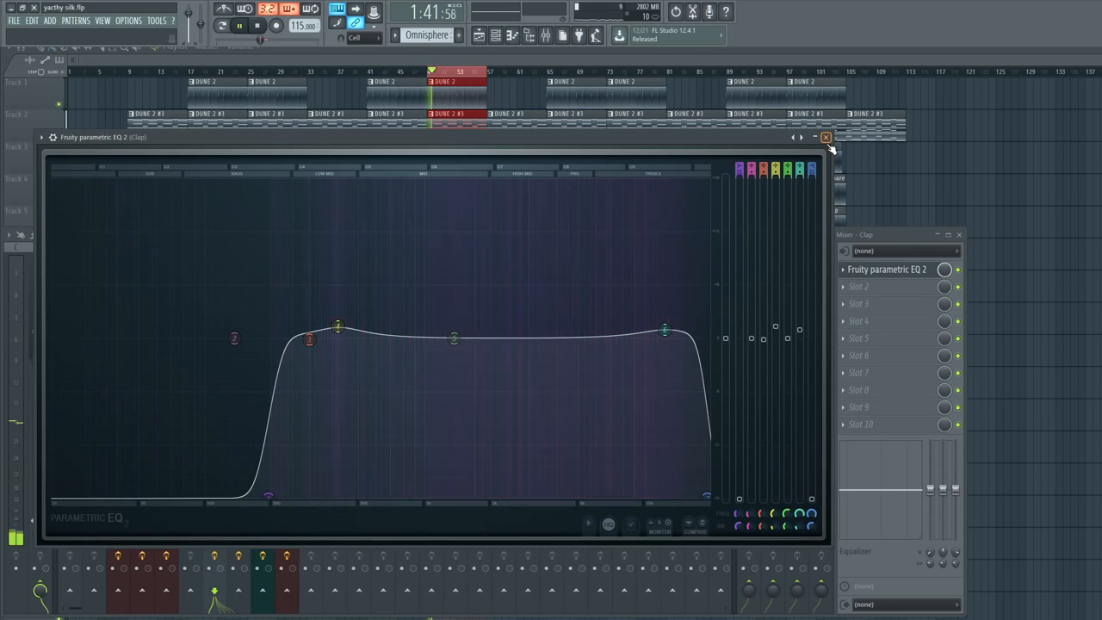
left_click(825, 136)
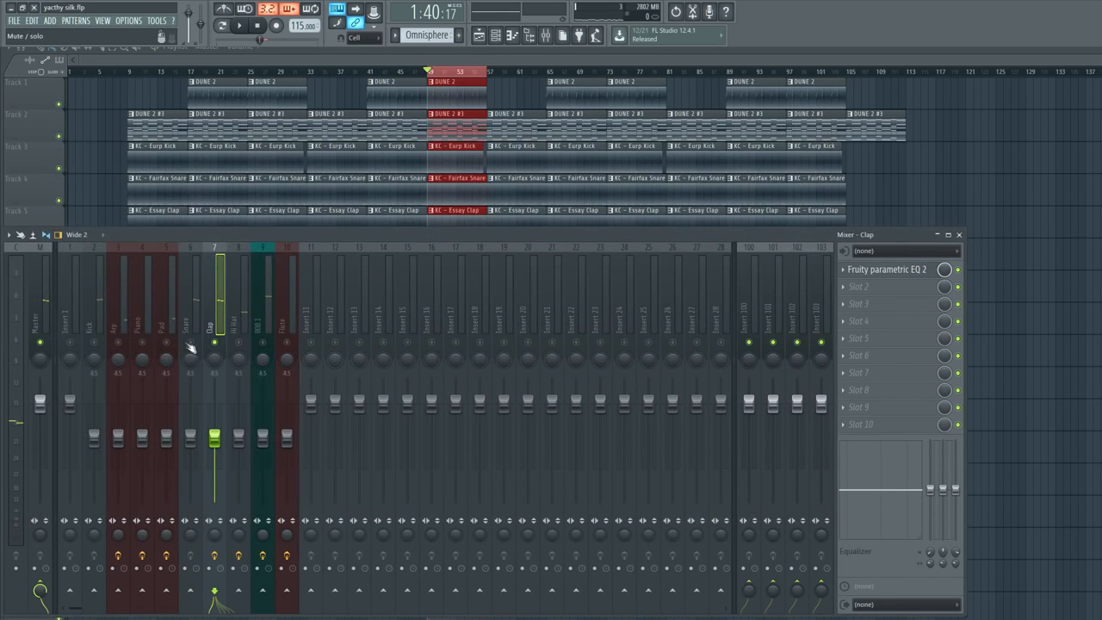
Load Fruity parametric EQ 2 in the first effect slot of the Snare track and enlarge its window.
left_click(193, 334)
left_click(844, 270)
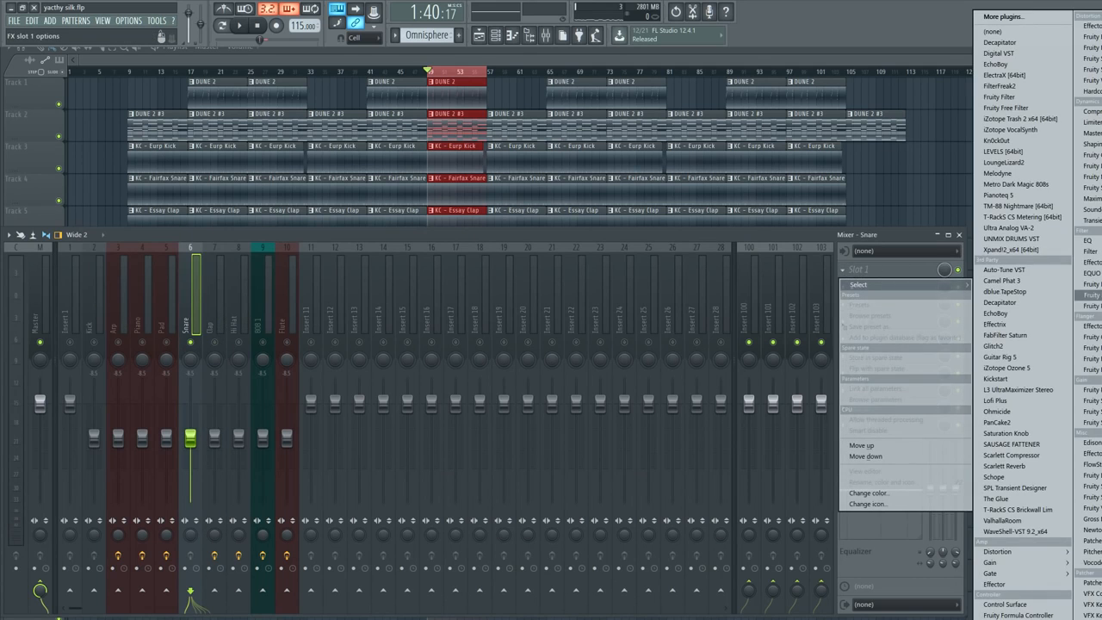
left_click(1089, 306)
left_click_drag(372, 302, 902, 549)
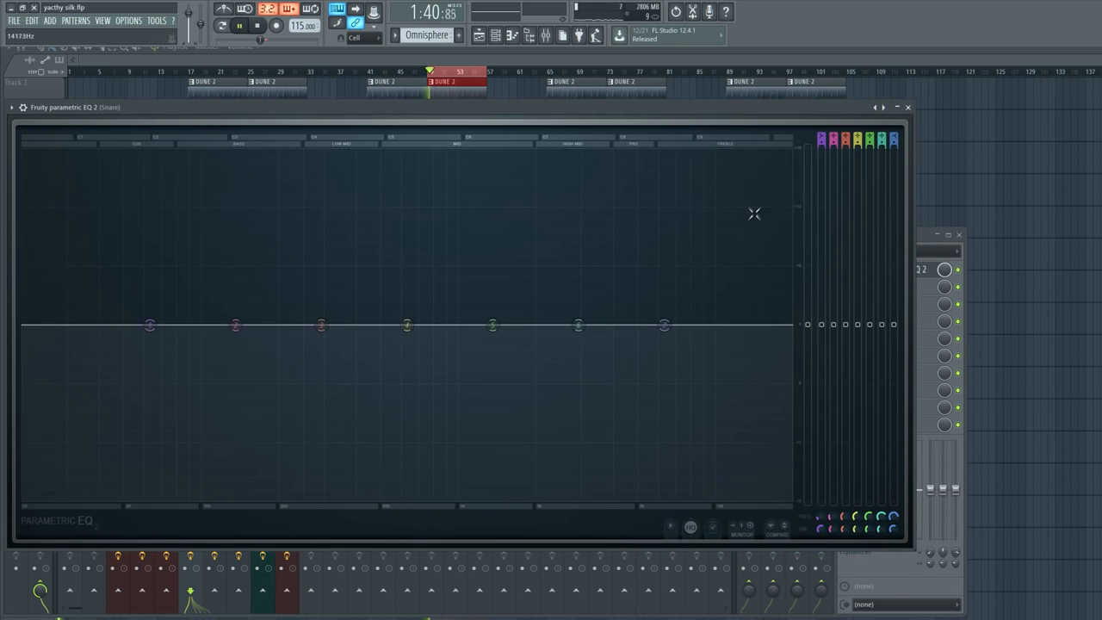
Pull the snare's band 1 all the way down in the bass range as a steep low cut, and boost band 3 slightly in the low mids.
left_click_drag(150, 325, 255, 498)
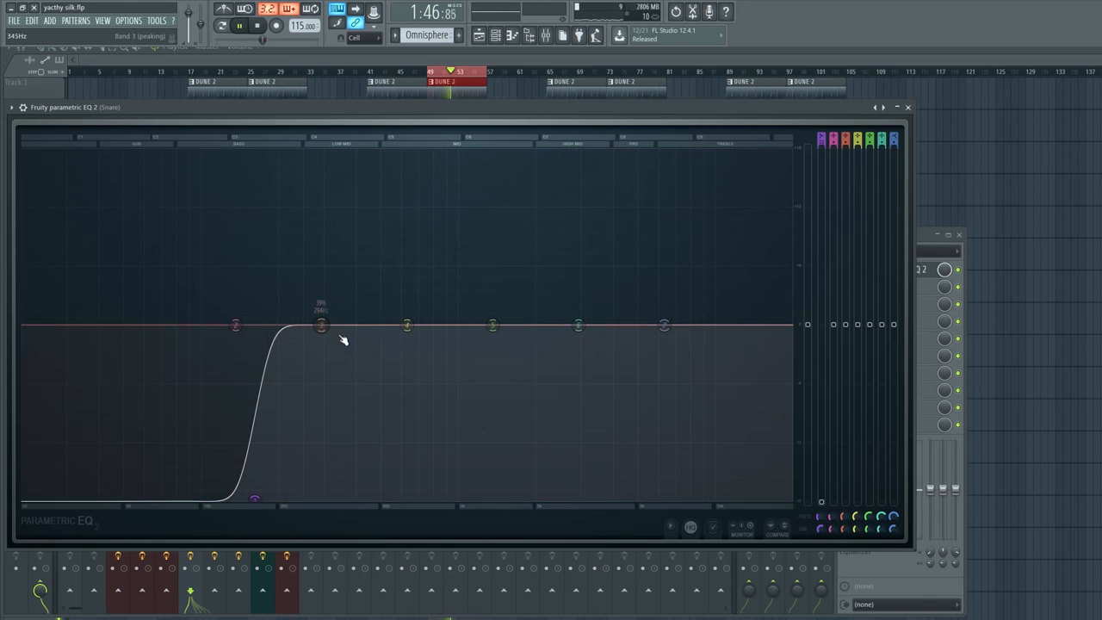
left_click_drag(345, 323, 356, 312)
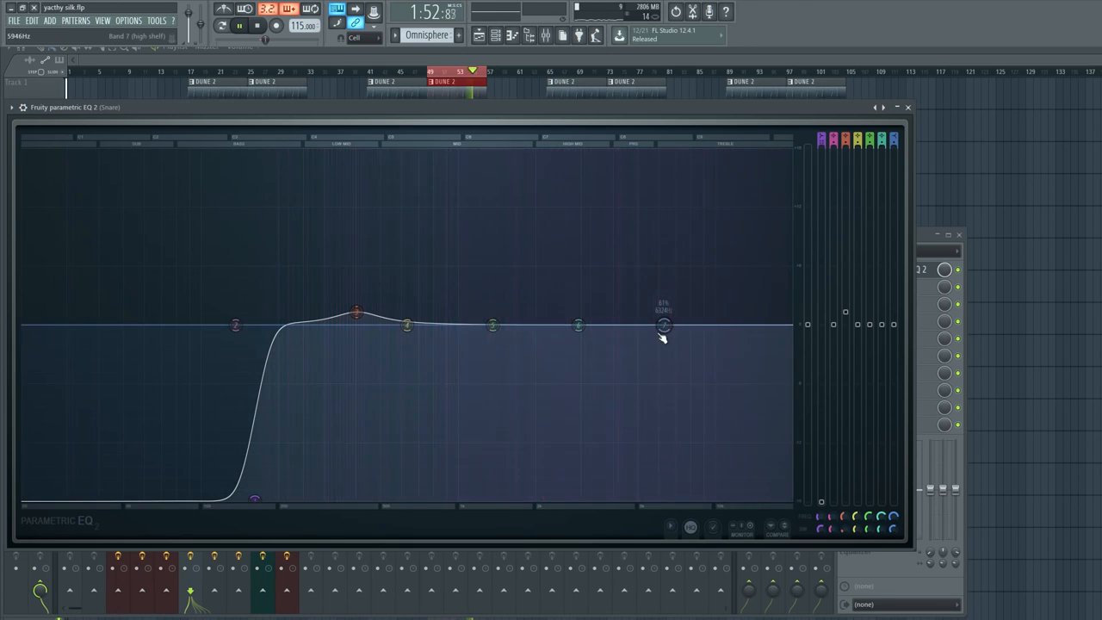
Give the snare a steep band 7 high cut at the end of the treble and a 1.5 dB band 6 boost at about 4.2 kHz.
left_click_drag(665, 327, 790, 497)
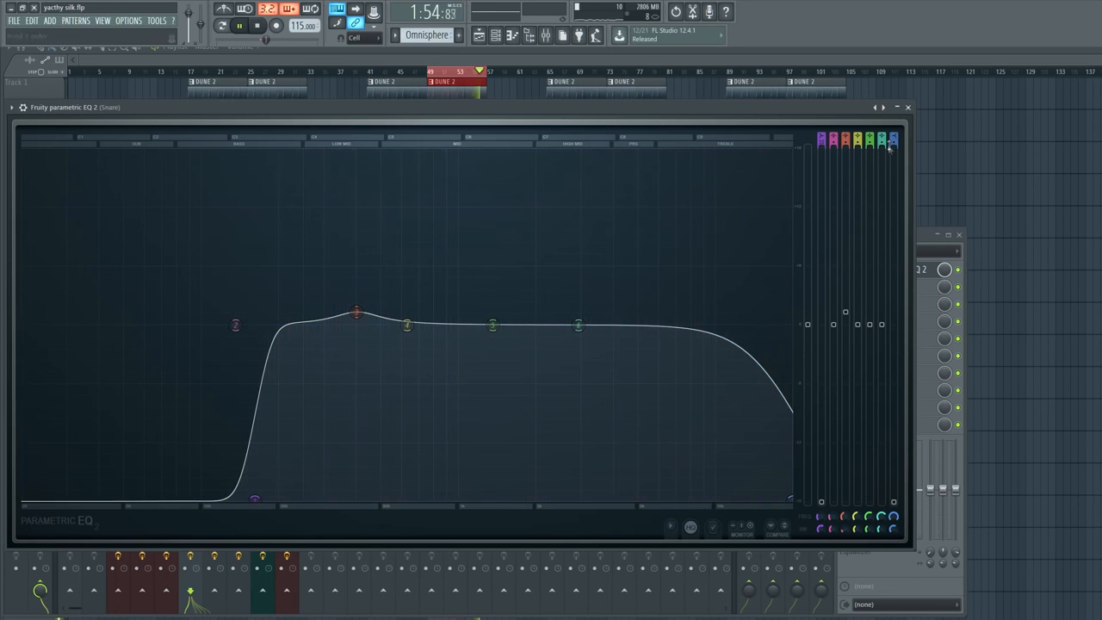
left_click(891, 142)
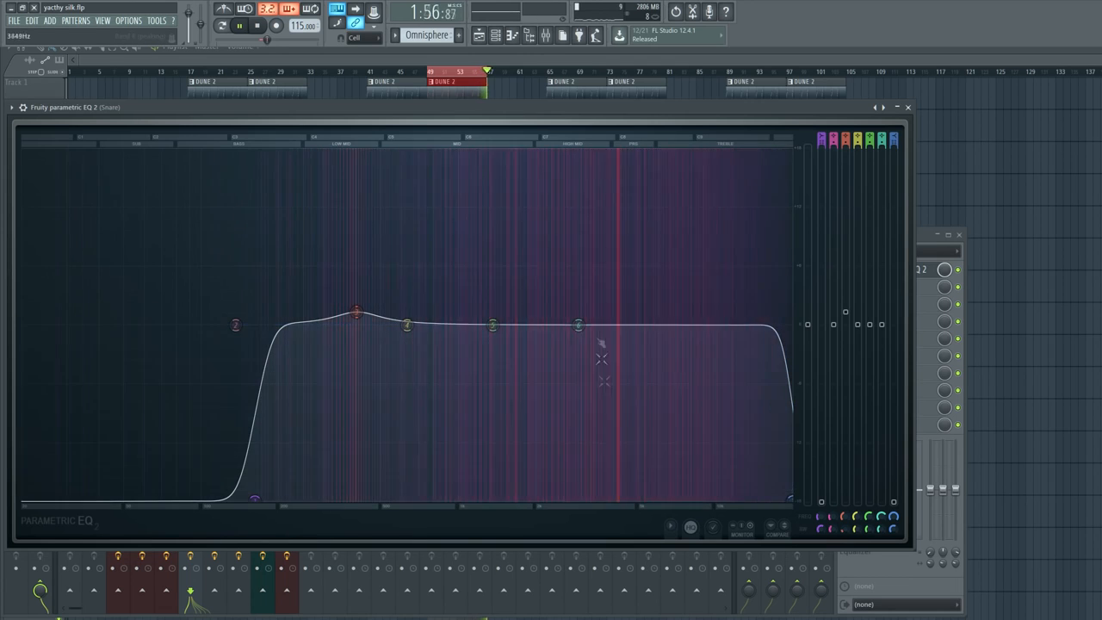
left_click_drag(577, 324, 614, 309)
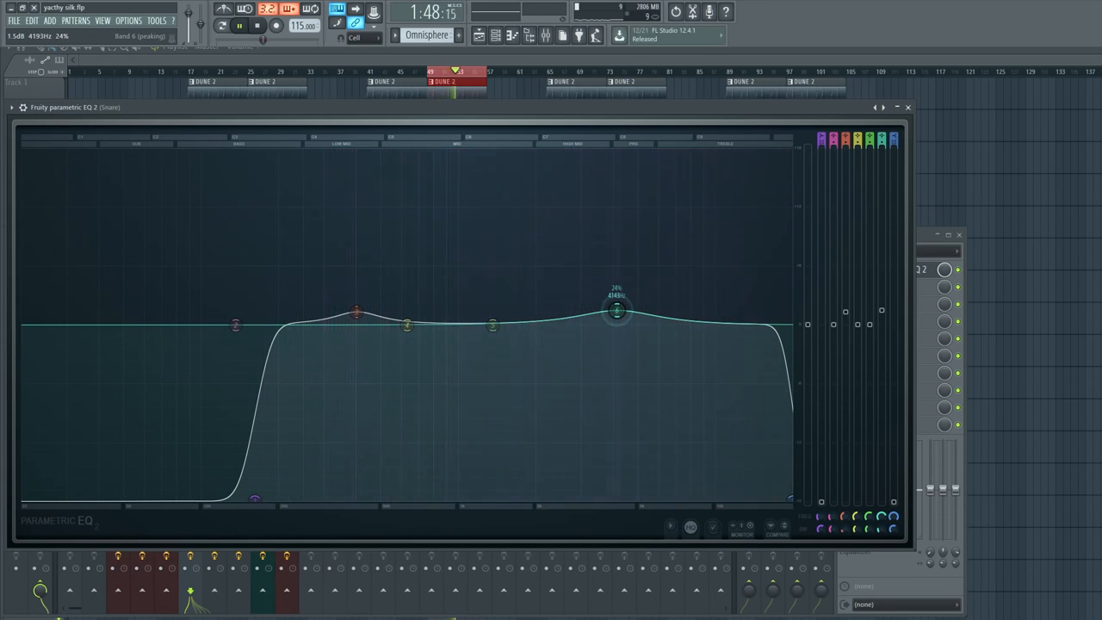
left_click(907, 107)
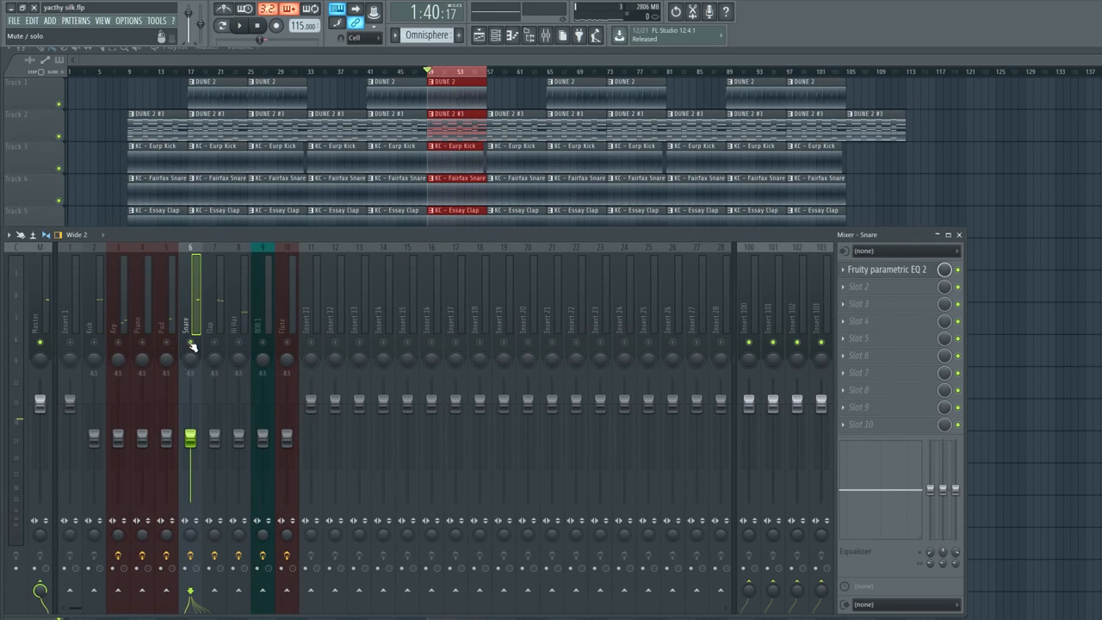
Load Fruity parametric EQ 2 in the first effect slot of the Kick track, then enlarge and reposition its window.
left_click(96, 346)
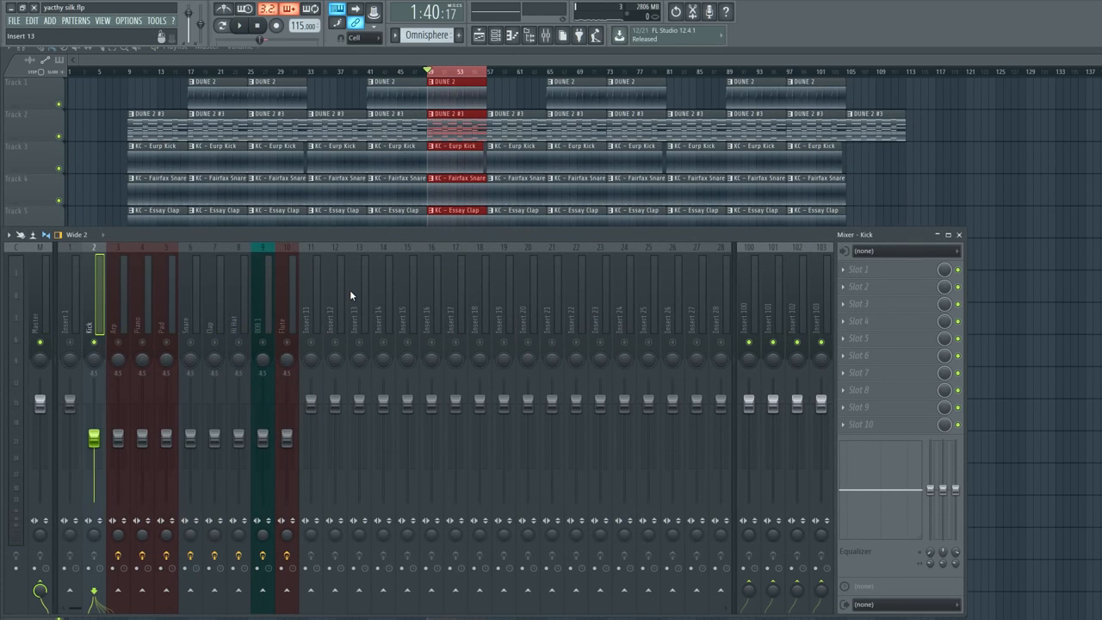
left_click(861, 270)
left_click(1086, 306)
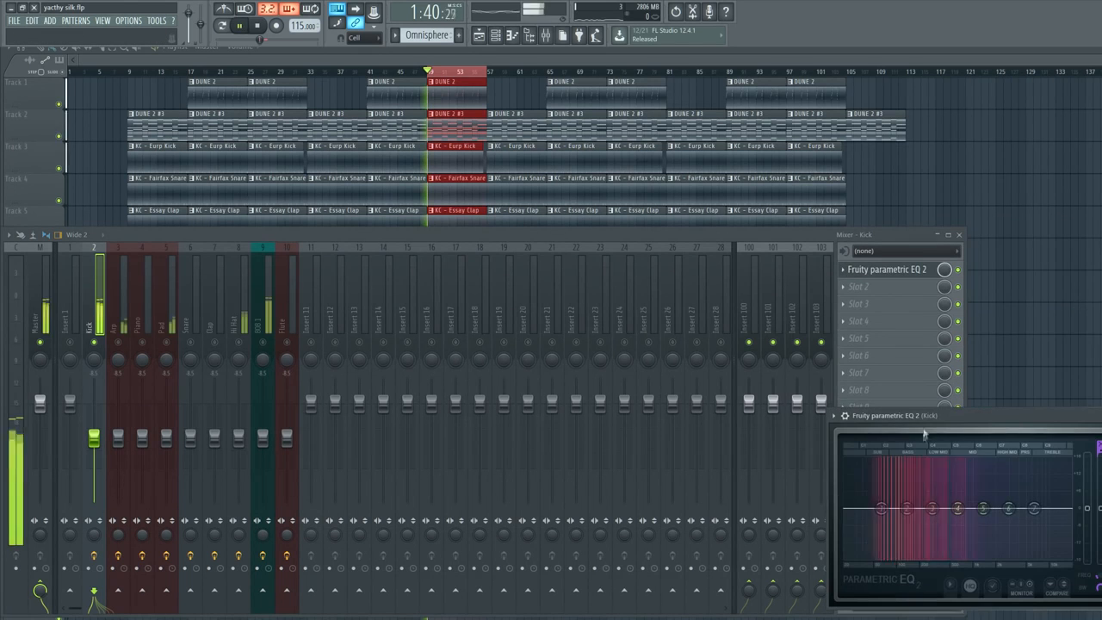
left_click_drag(830, 412, 342, 89)
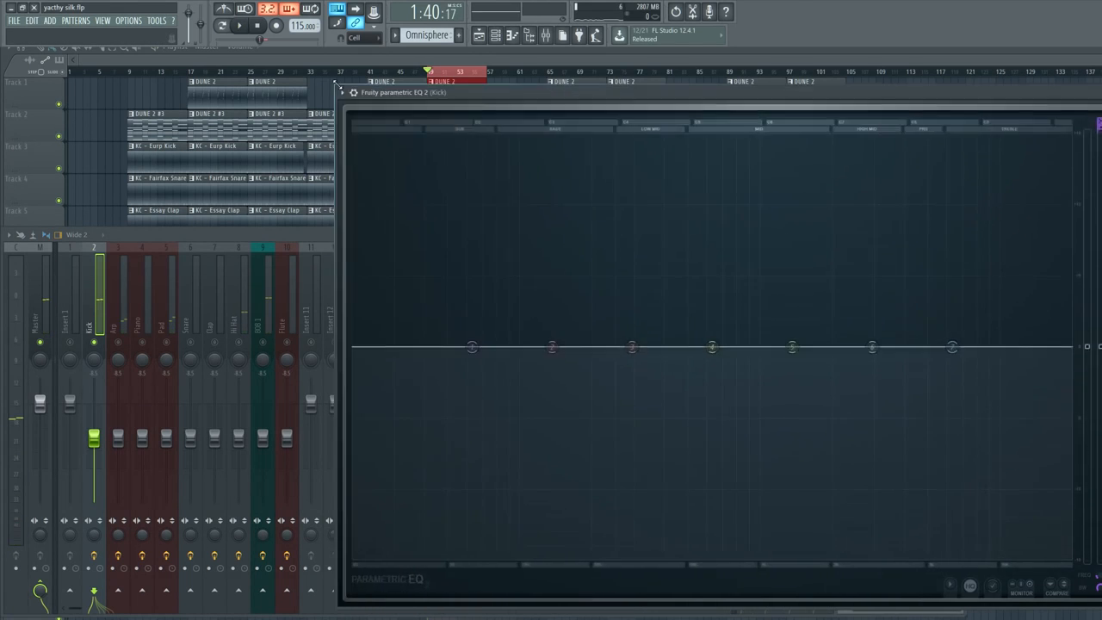
left_click_drag(791, 97, 632, 167)
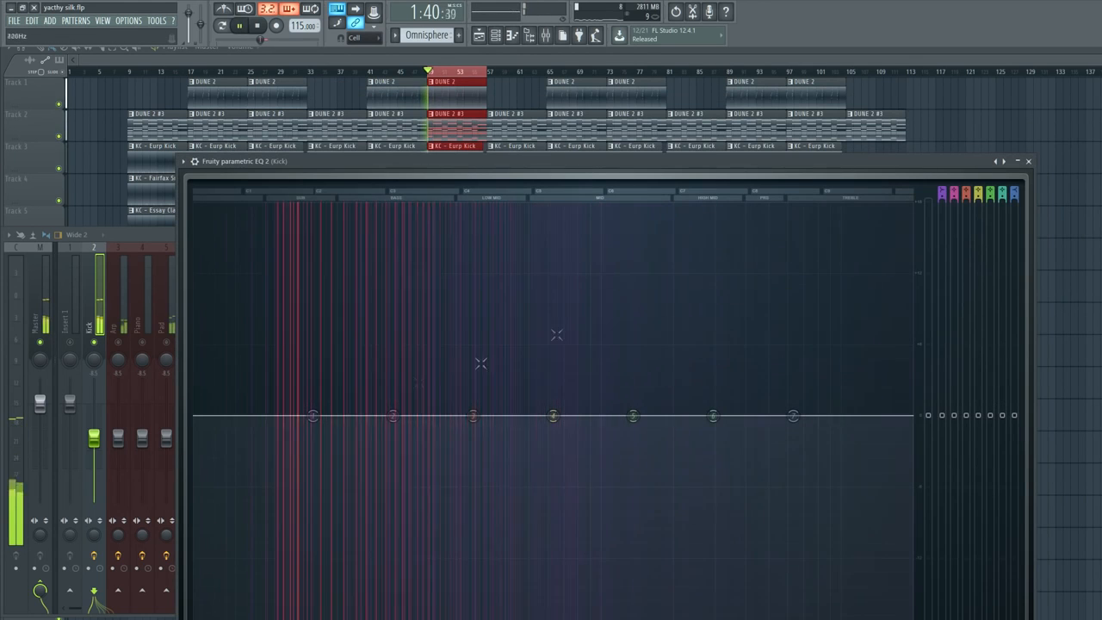
Pull the kick's band 1 all the way down as a steep low cut just below the sub range, checking it during playback.
left_click_drag(312, 417, 195, 609)
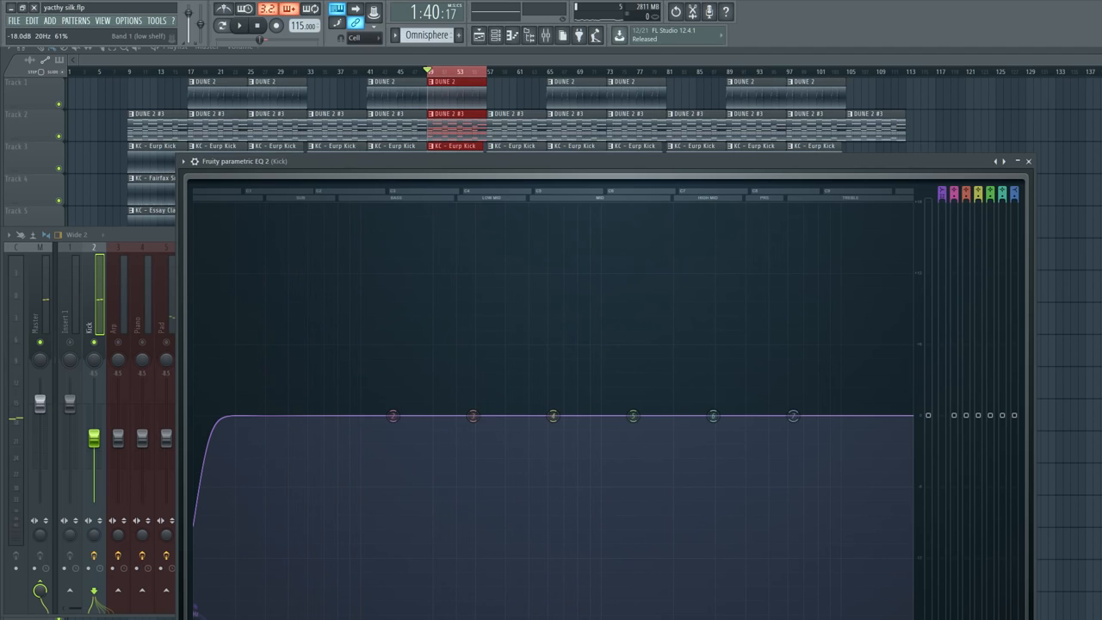
left_click_drag(196, 610, 215, 611)
key("space")
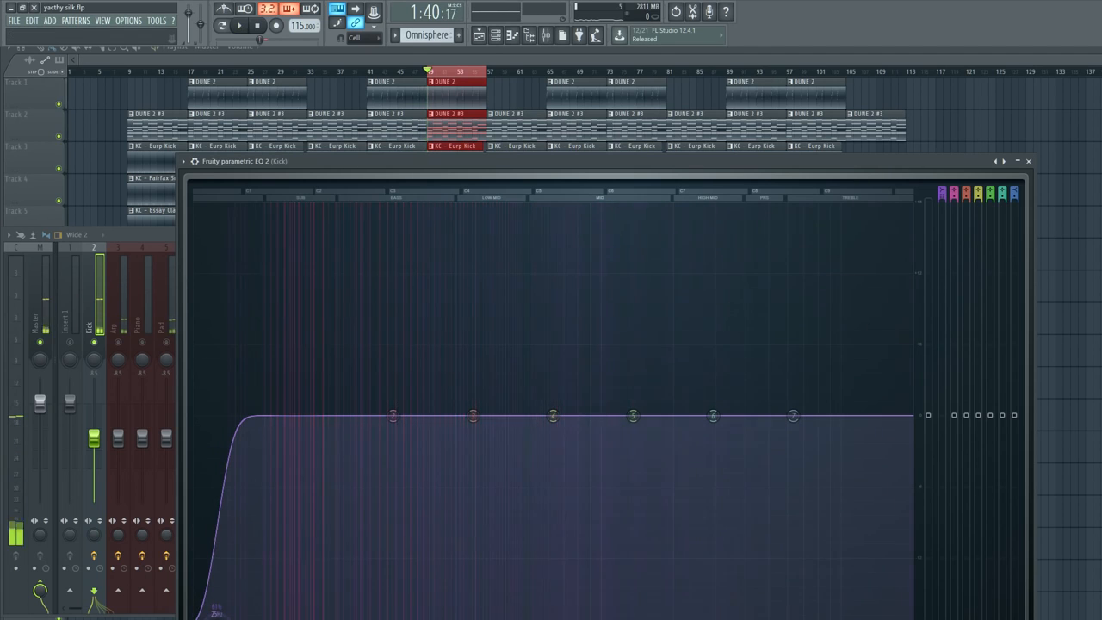
left_click_drag(215, 610, 245, 610)
key("space")
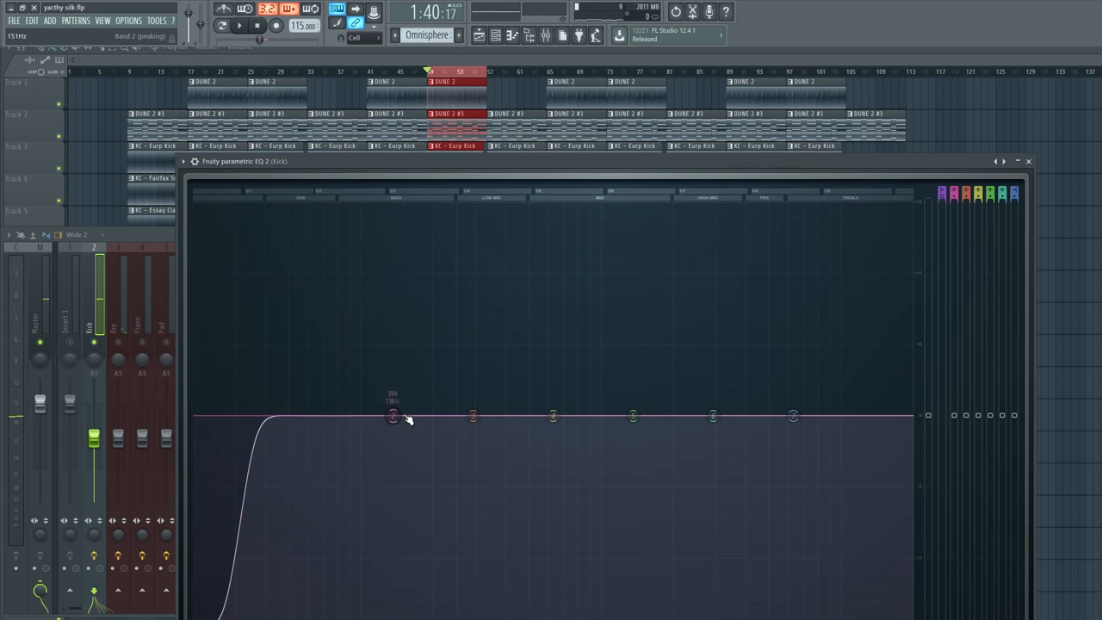
Boost the kick's band 2 by 1.0 dB at 48 Hz with a 4% bandwidth, and shift the band 1 low cut slightly higher.
left_click_drag(375, 415, 325, 406)
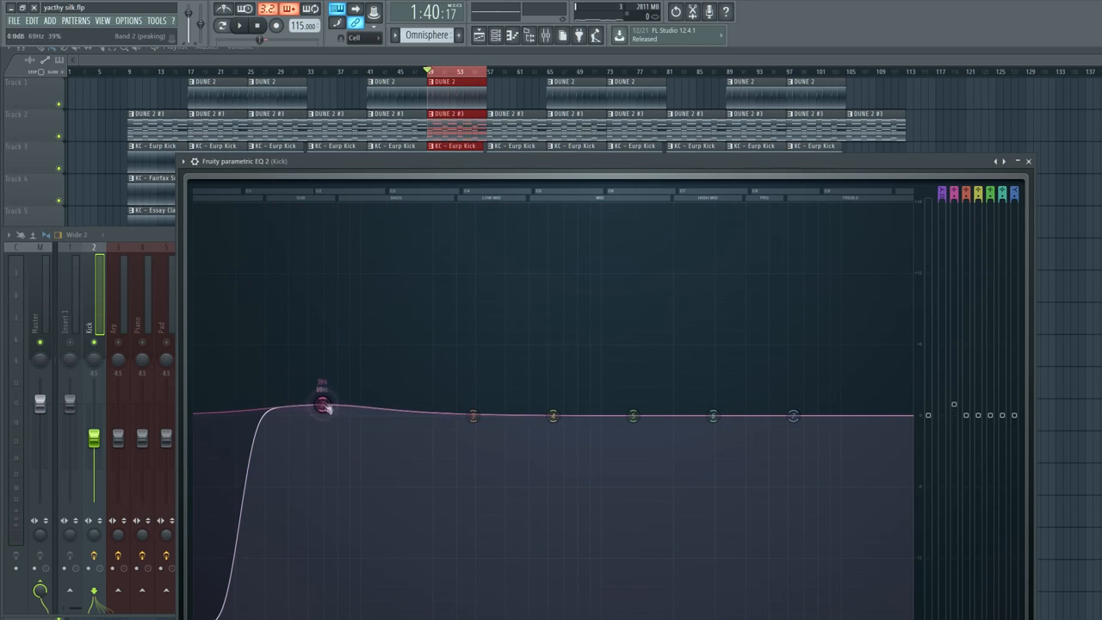
scroll(329, 404, "down", 3)
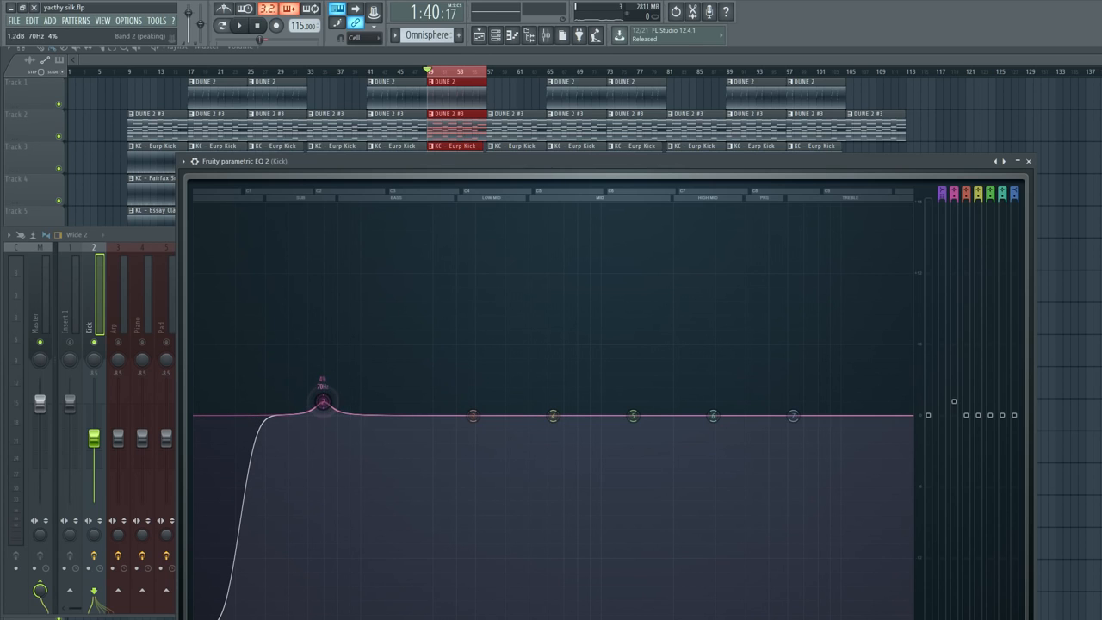
key("space")
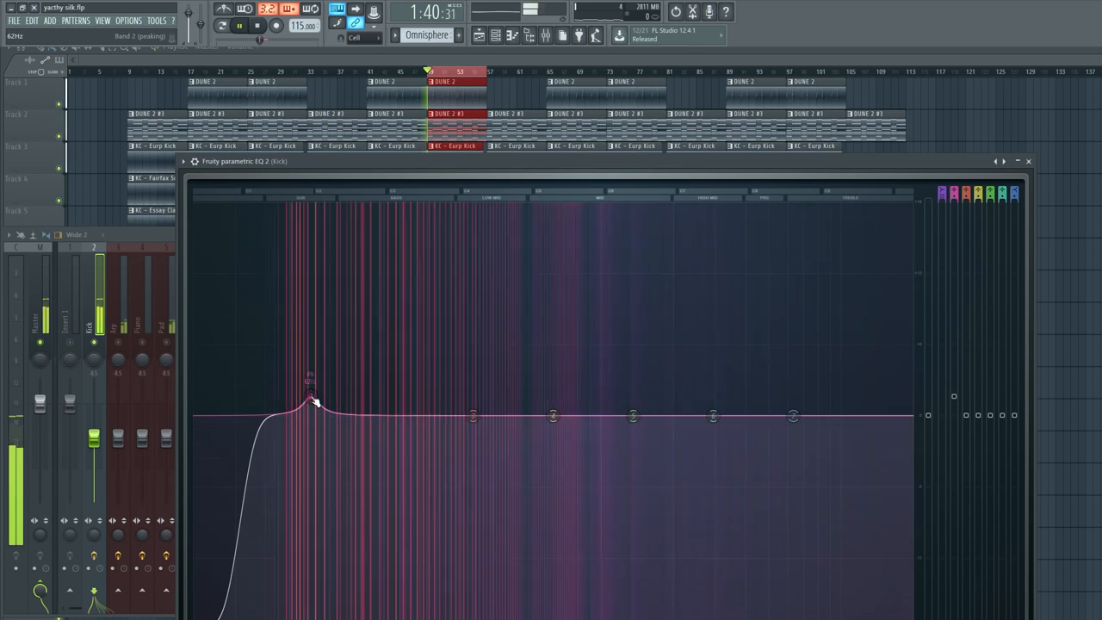
left_click_drag(315, 402, 293, 394)
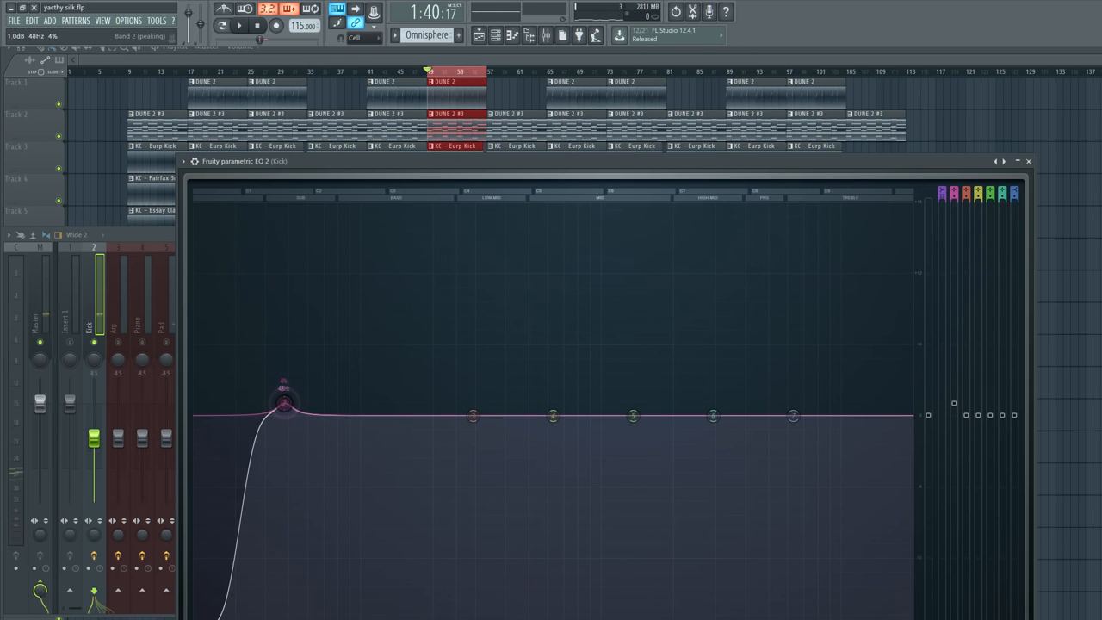
left_click_drag(233, 611, 254, 612)
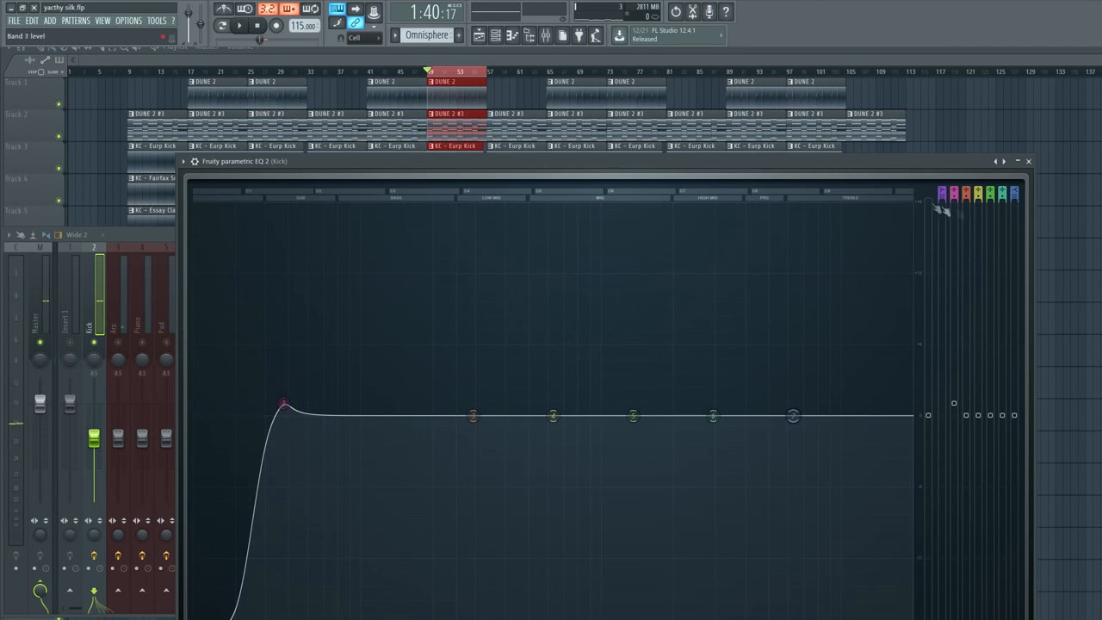
Give the kick a steep band 7 high cut at about 13.5 kHz, audition it, and close the EQ window.
key("space")
left_click_drag(792, 416, 903, 610)
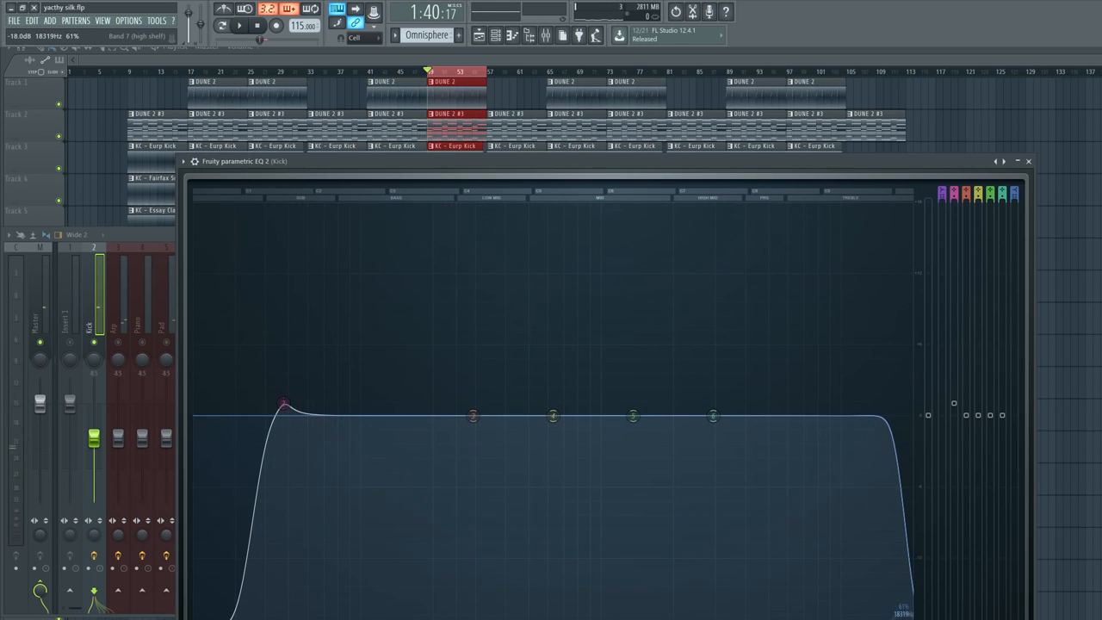
left_click_drag(895, 611, 869, 612)
key("space")
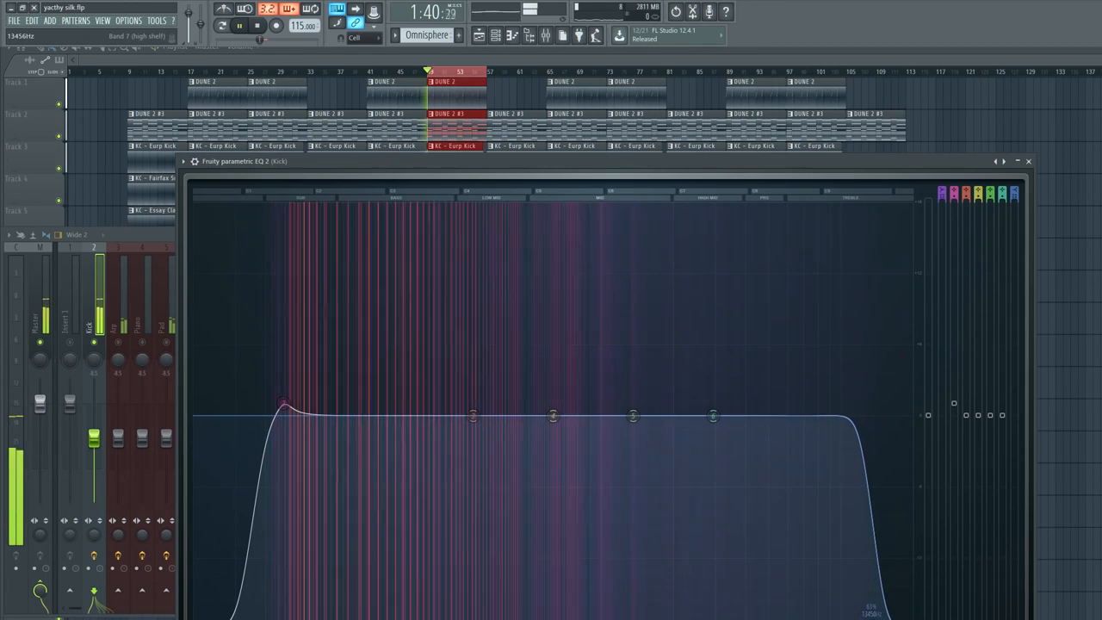
key("space")
left_click(1029, 161)
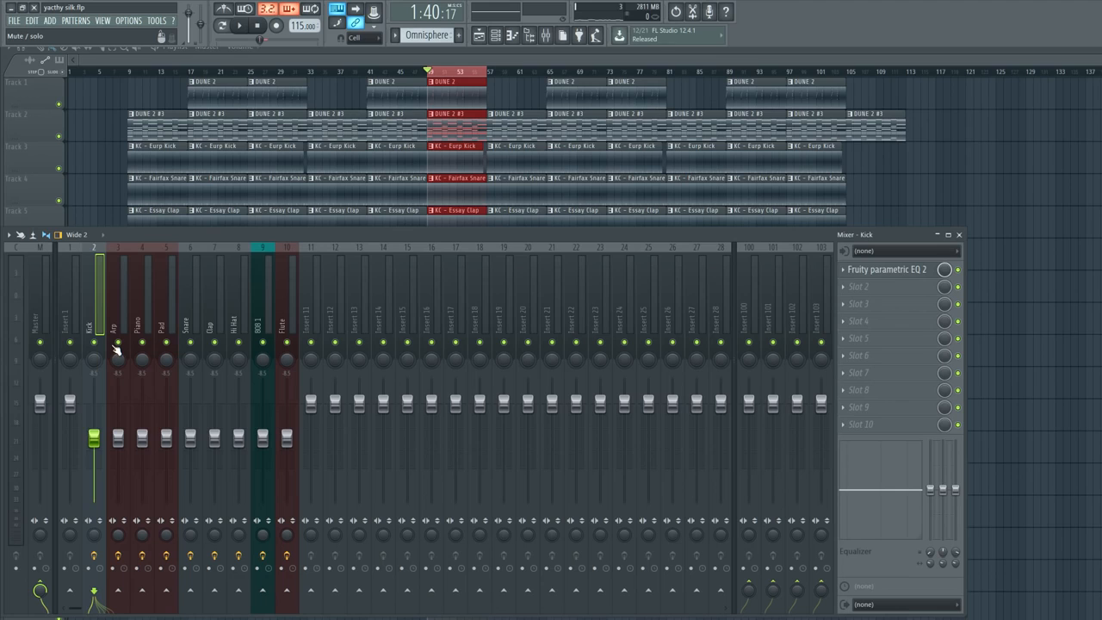
Audition the full mix, and turn the Master track's stereo separation to merged for mono listening.
key("space")
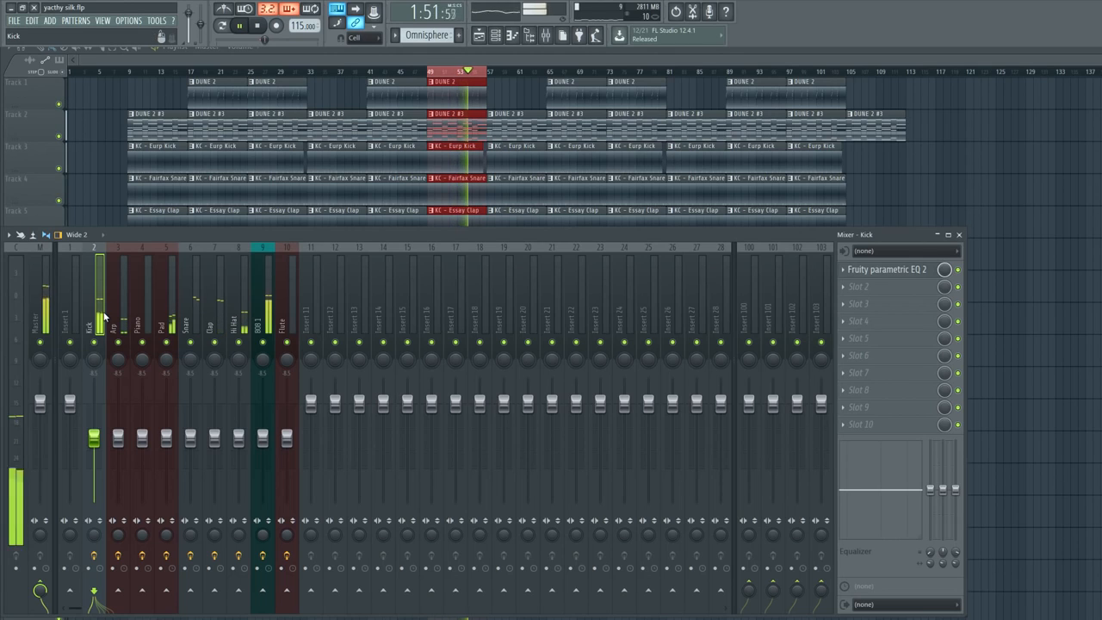
key("space")
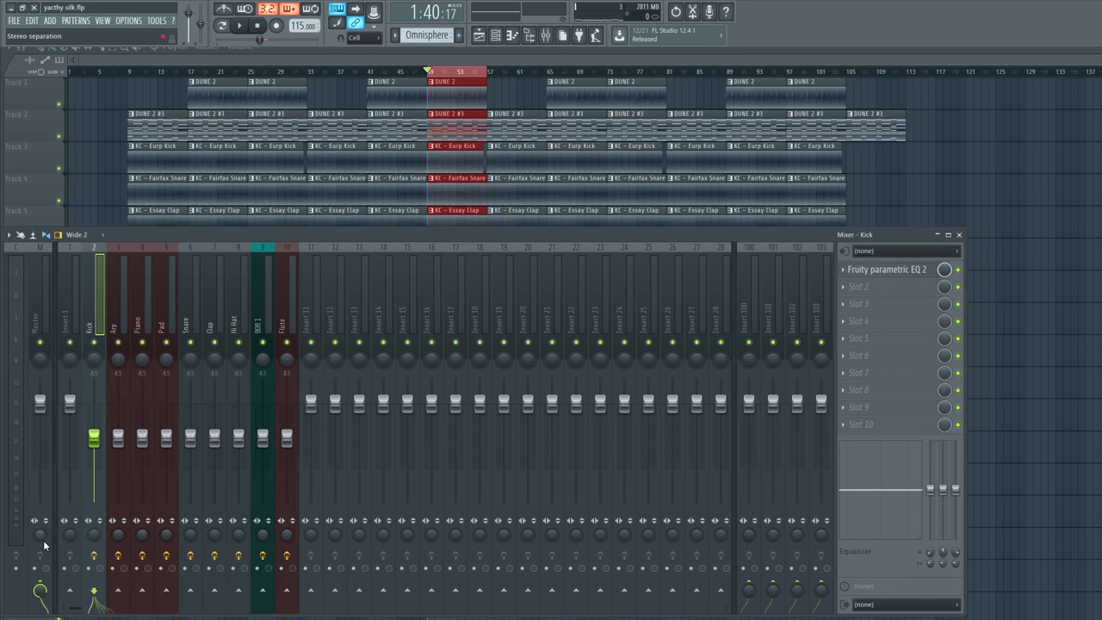
left_click_drag(39, 533, 40, 516)
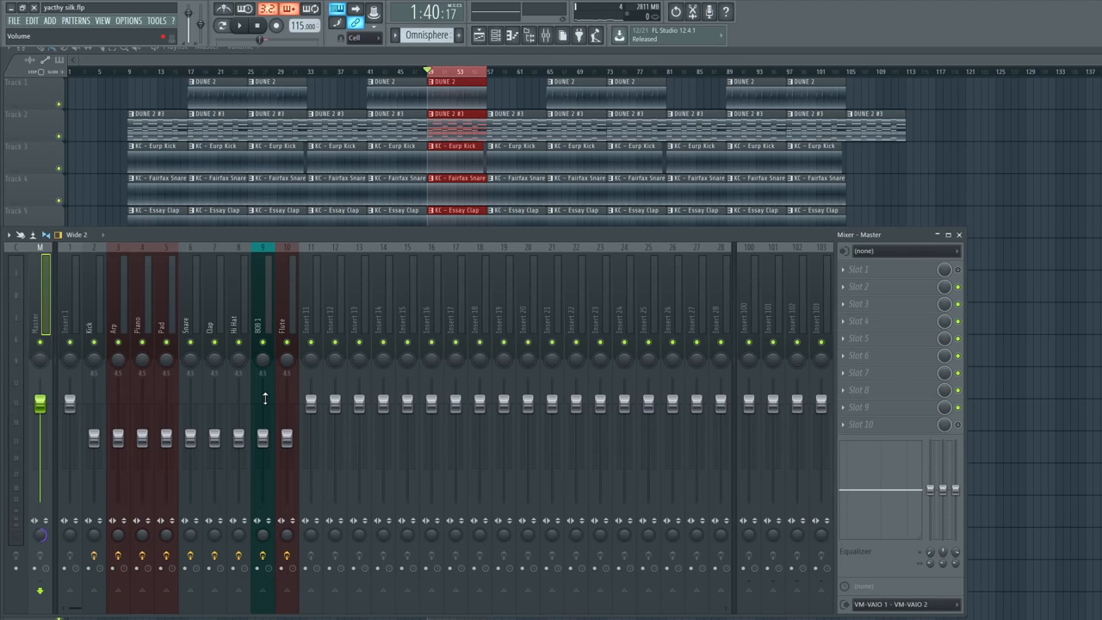
Select the mixer tracks from Kick through Flute and pull all their volume faders down to the minimum together.
left_click(96, 320)
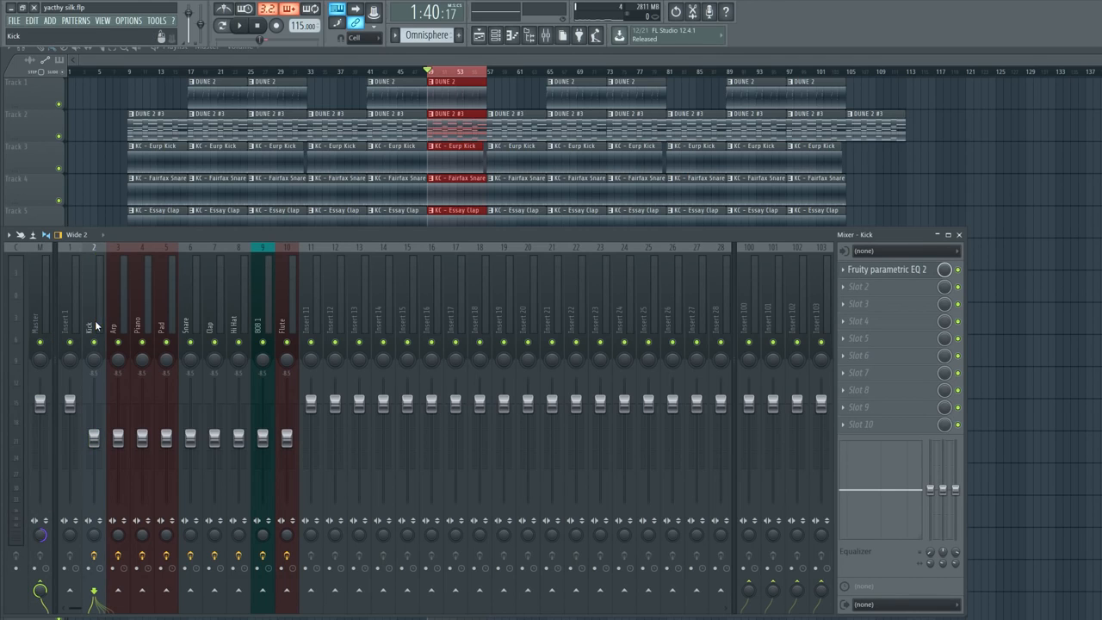
left_click(117, 329, "ctrl")
left_click_drag(122, 332, 278, 344)
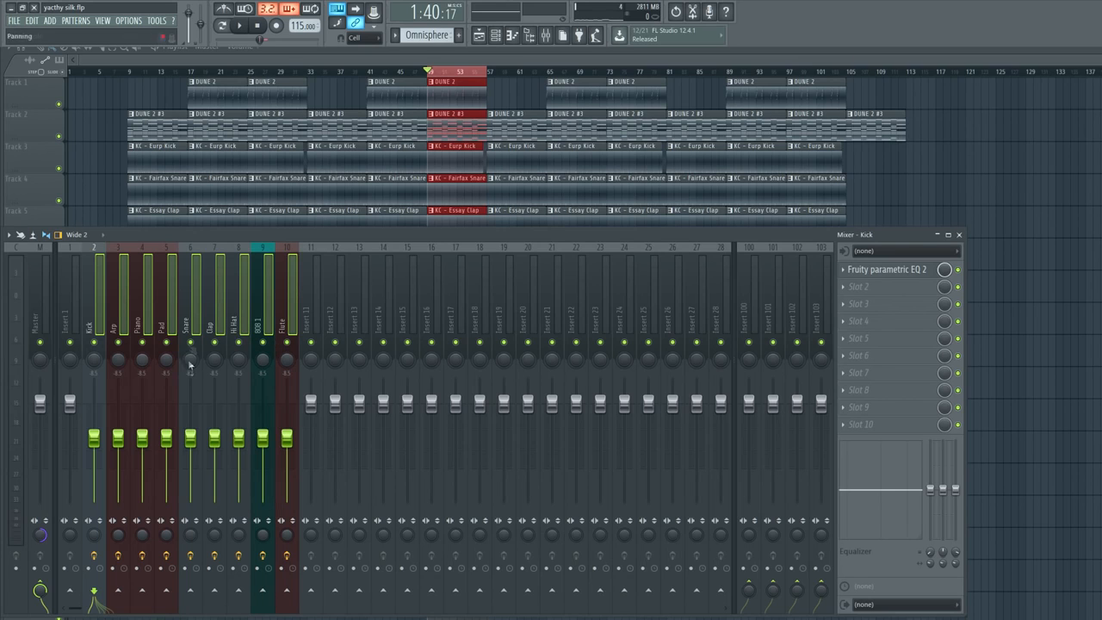
left_click_drag(292, 440, 292, 502)
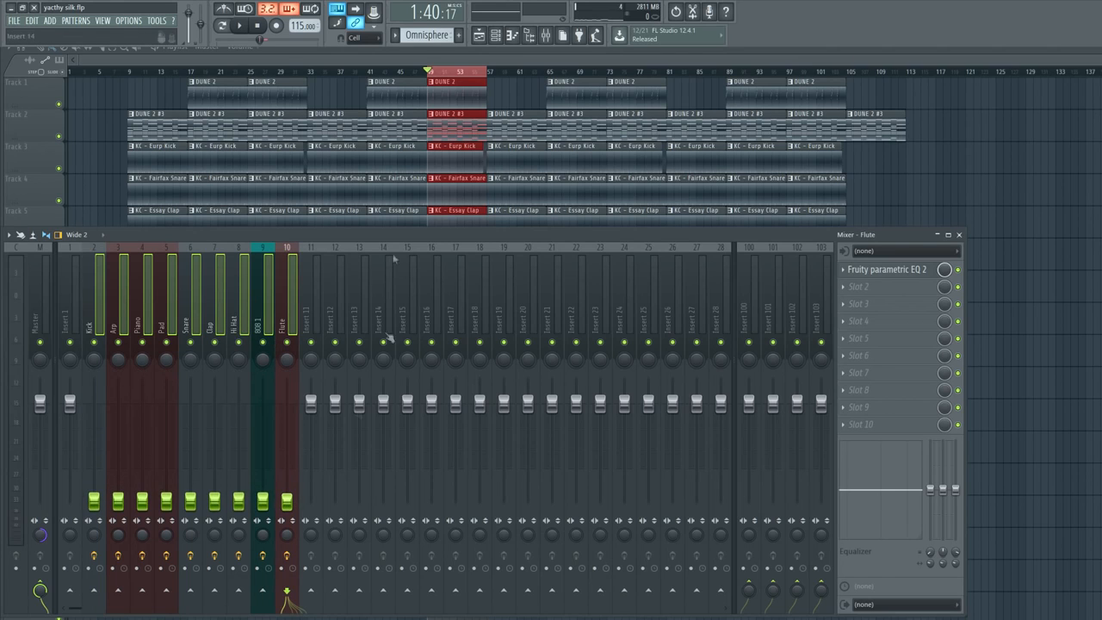
Select bars 25 to 33 of the playlist as the loop section and try playing it with the mixer open.
left_click(197, 70)
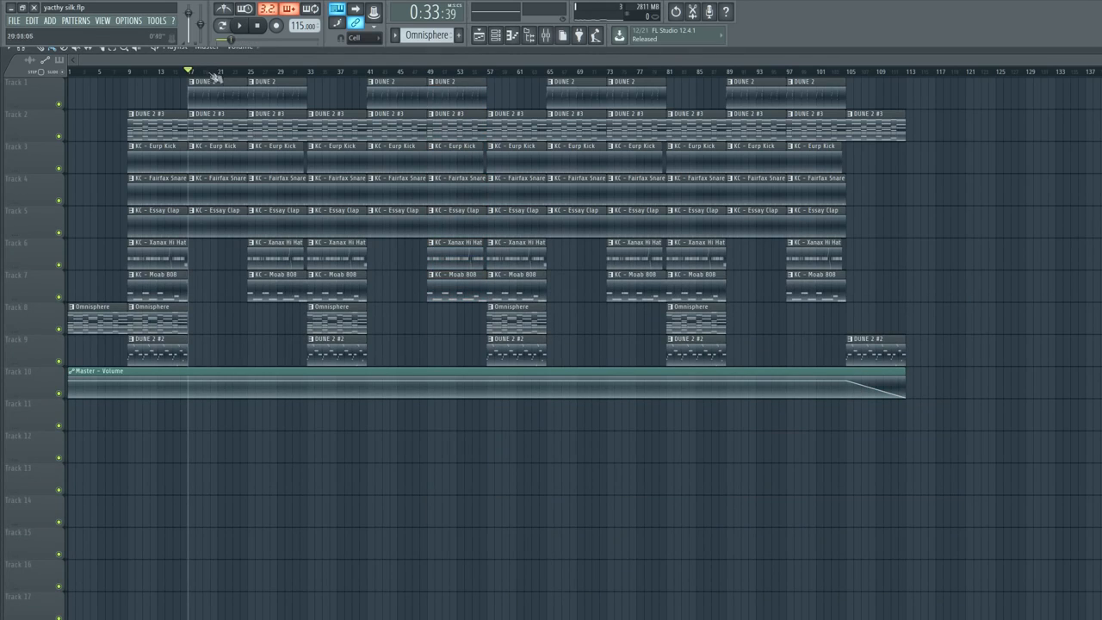
left_click(252, 74)
left_click_drag(247, 74, 306, 84)
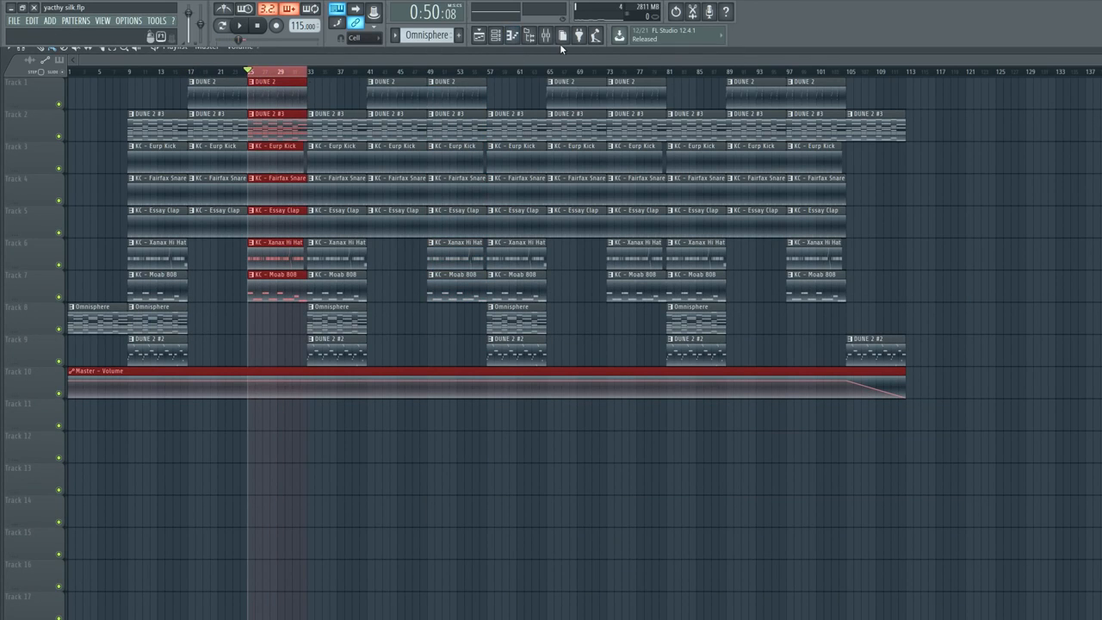
left_click(547, 36)
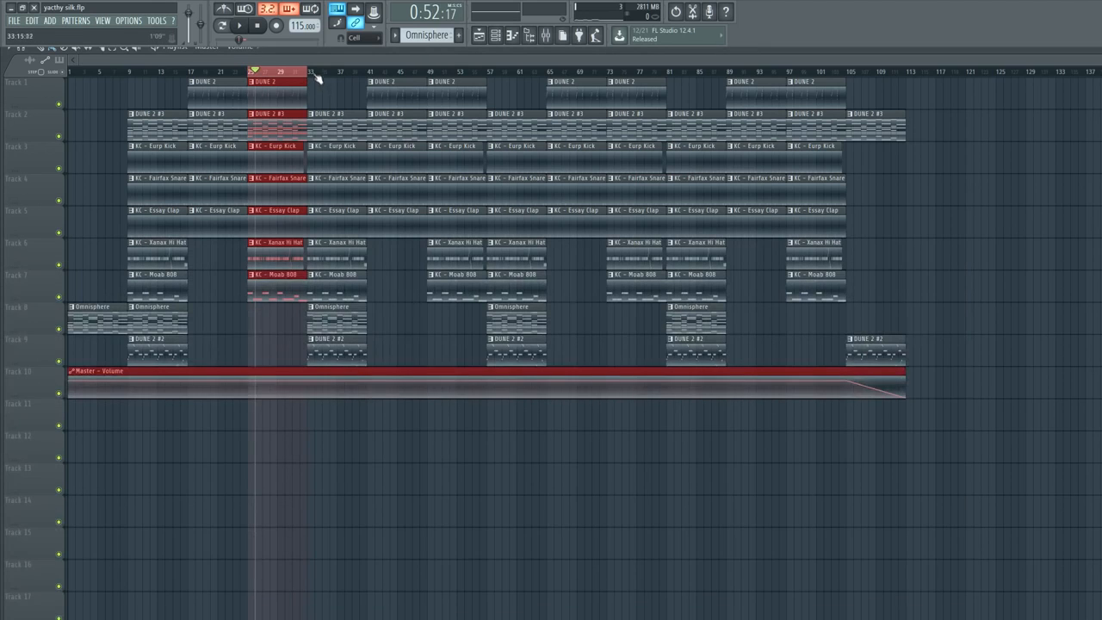
key("space")
Select bars 33 to 41 of the playlist as the loop section and bring the mixer back up.
left_click(313, 76, "ctrl")
left_click_drag(310, 74, 362, 82)
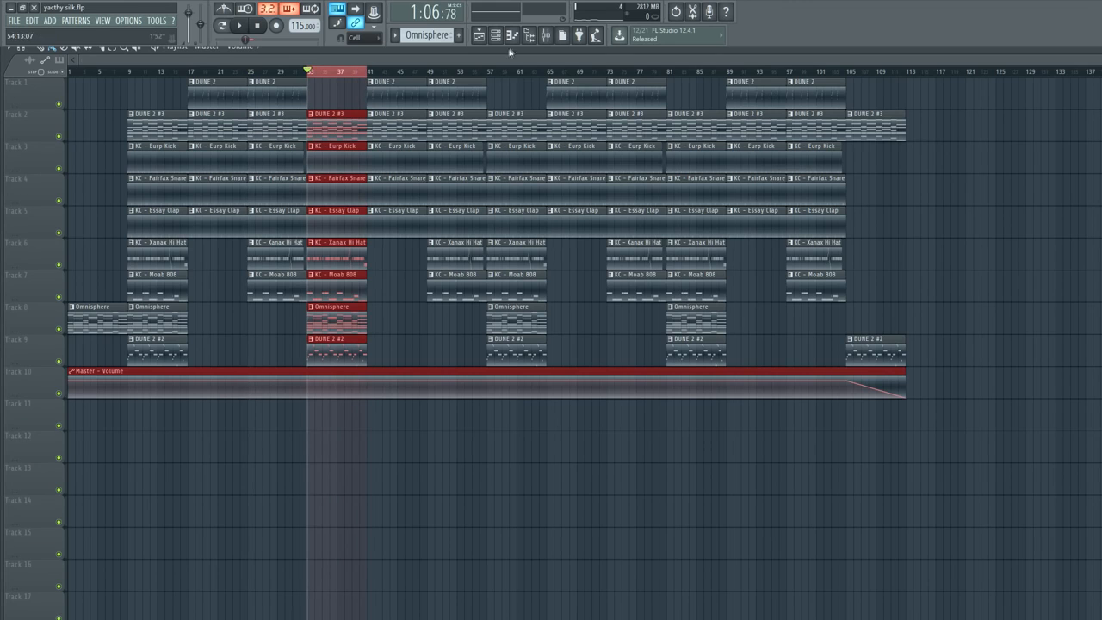
left_click(545, 34)
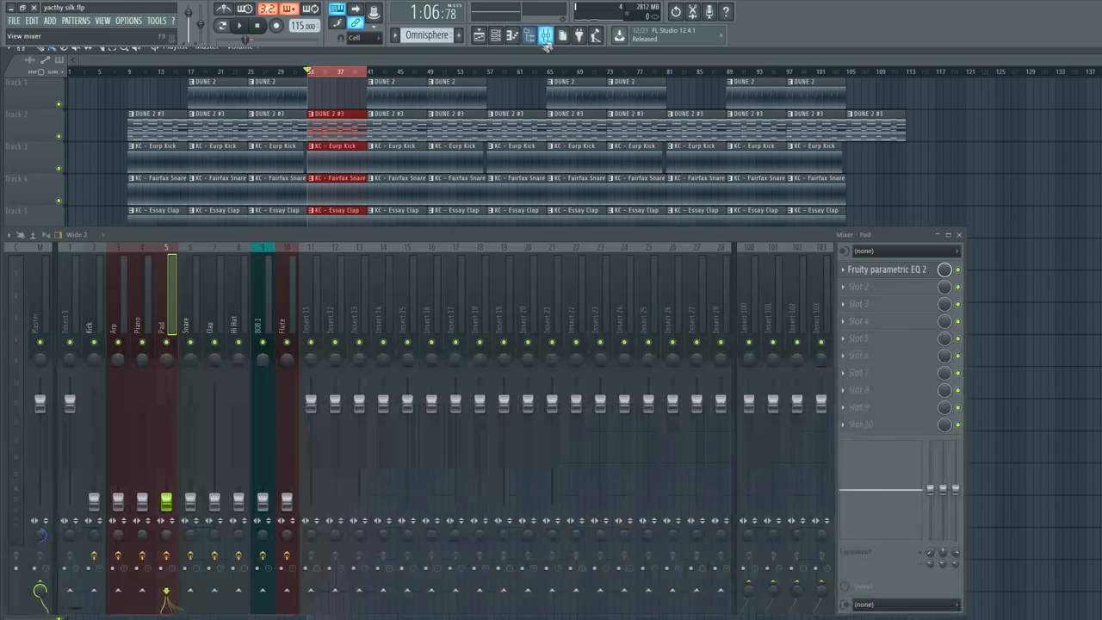
Raise the Piano track's volume fader to about -8.1 dB.
left_click(148, 315)
left_click_drag(142, 499, 142, 456)
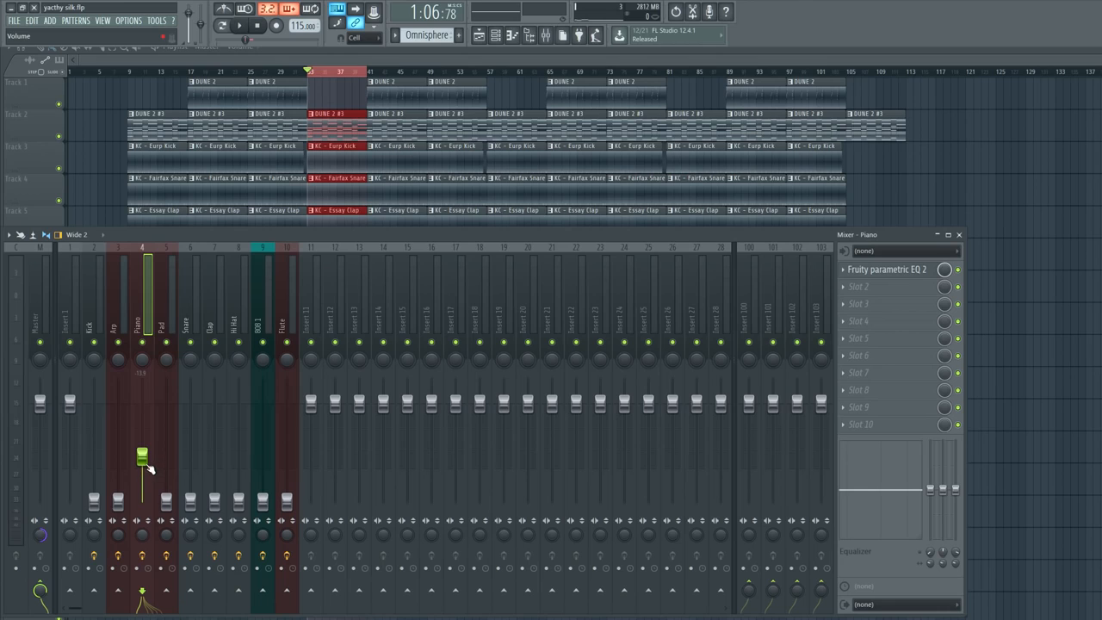
left_click_drag(147, 465, 147, 445)
Audition the piano loop and return the Master track's stereo separation to merged for mono listening.
key("space")
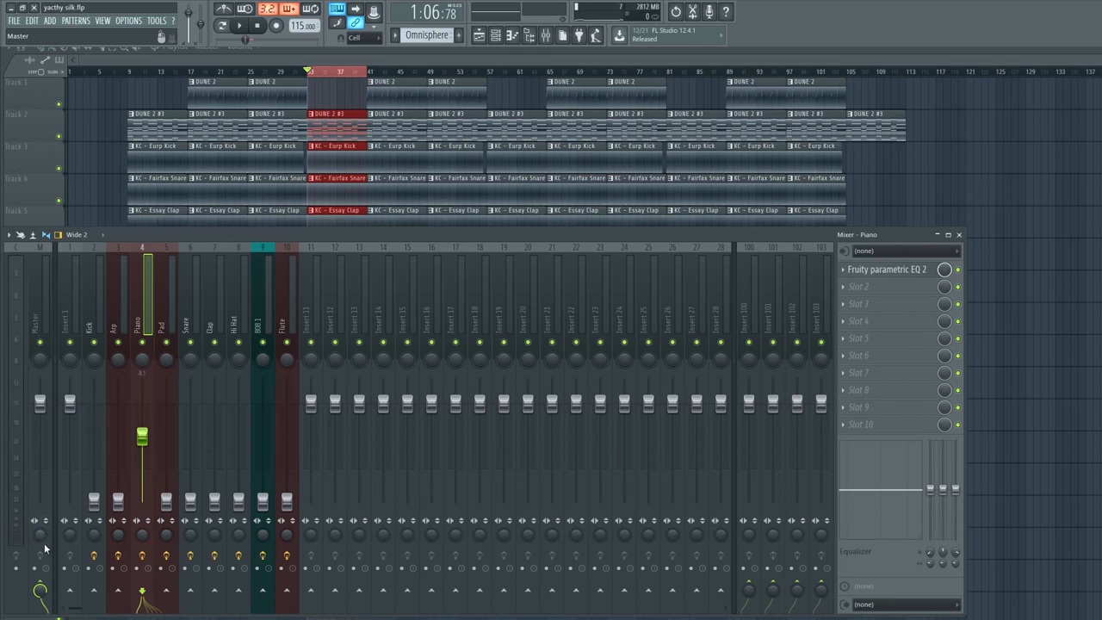
key("space")
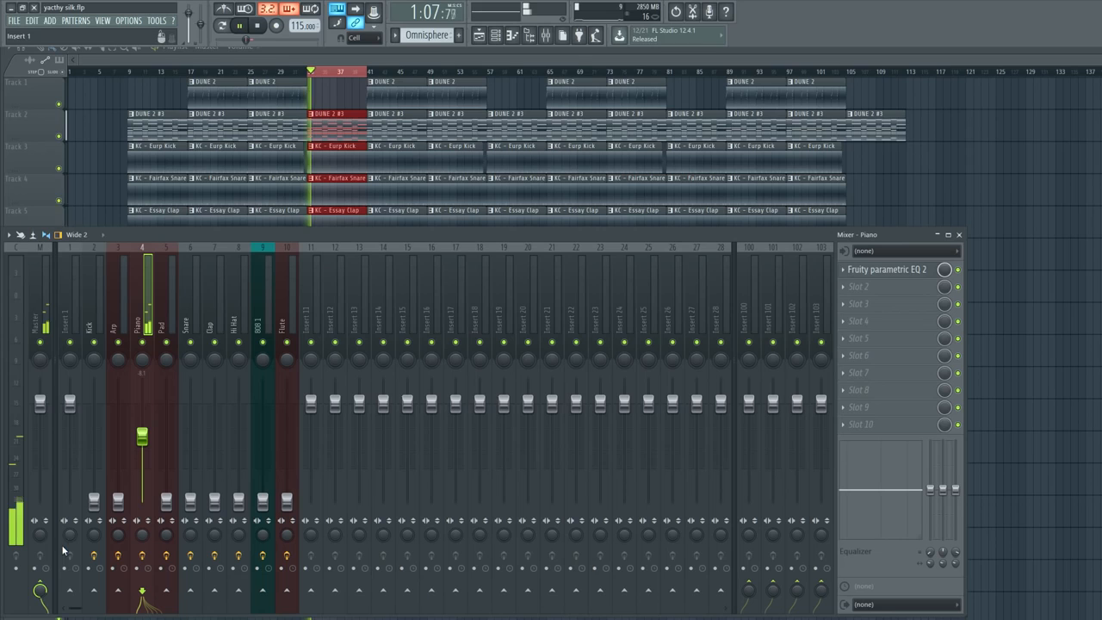
left_click(41, 534)
key("space")
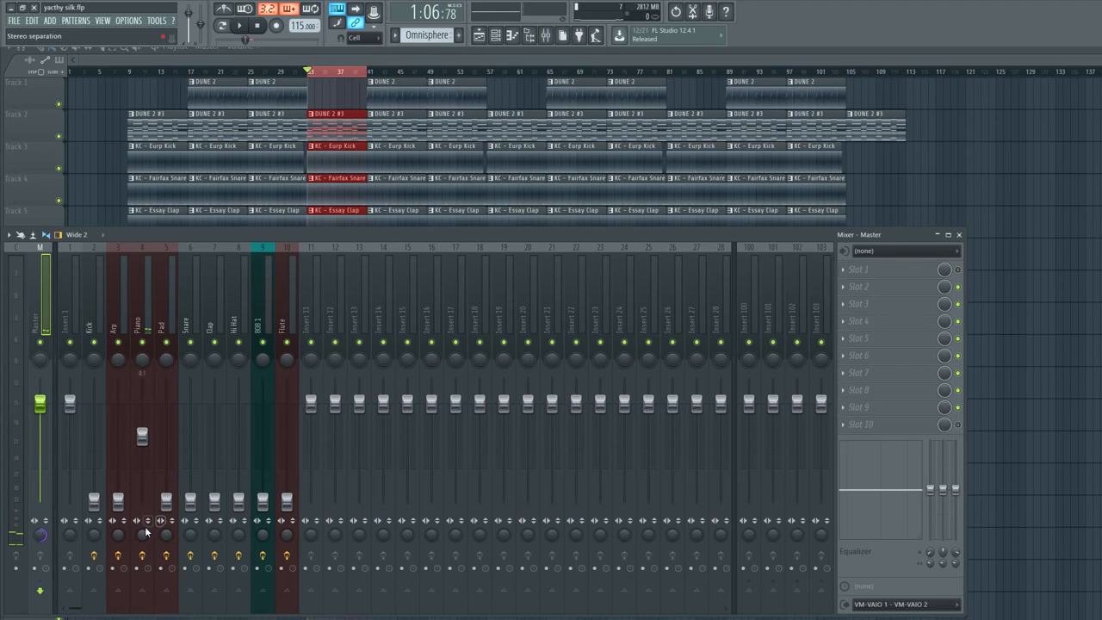
key("space")
key("space")
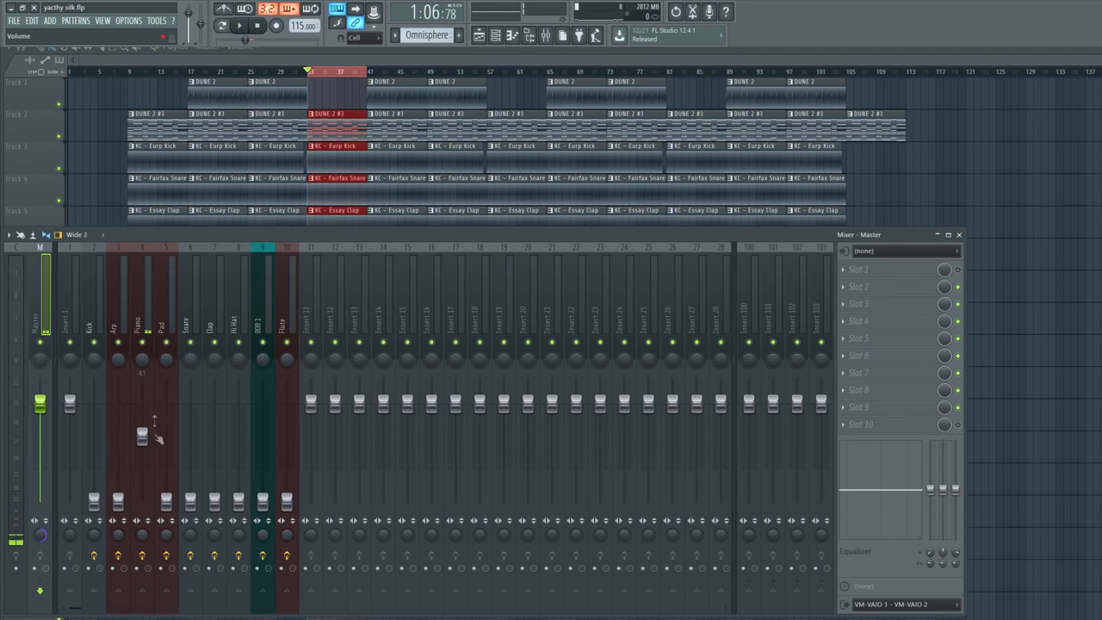
Pull the Piano fader to the minimum and bring it back up by ear during playback, settling at -7.6 dB.
key("space")
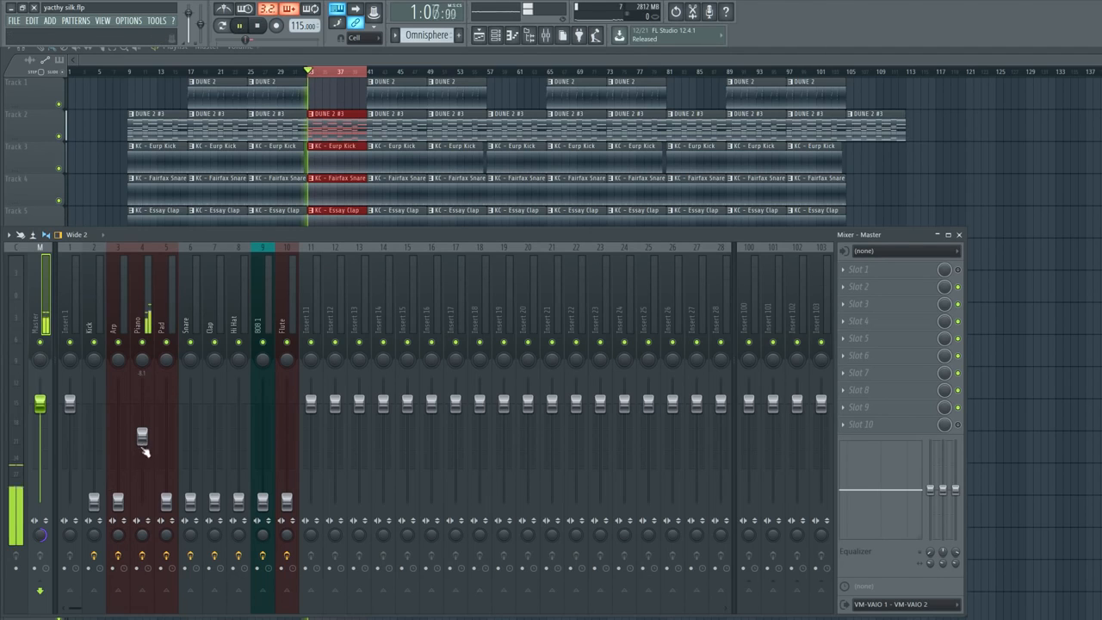
left_click_drag(142, 436, 143, 436)
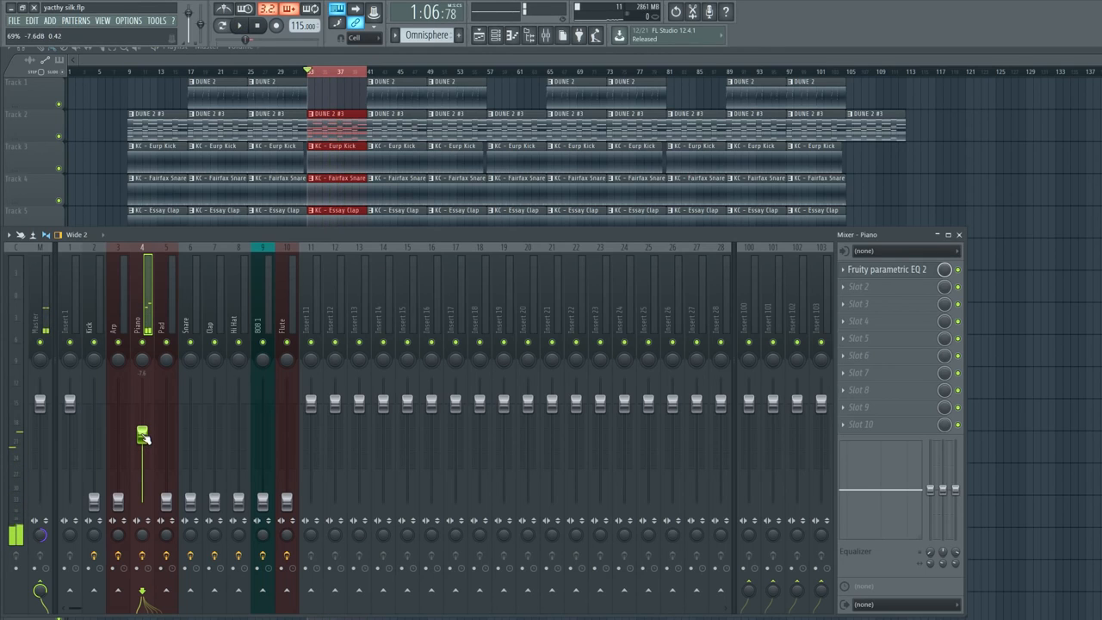
left_click_drag(142, 436, 144, 506)
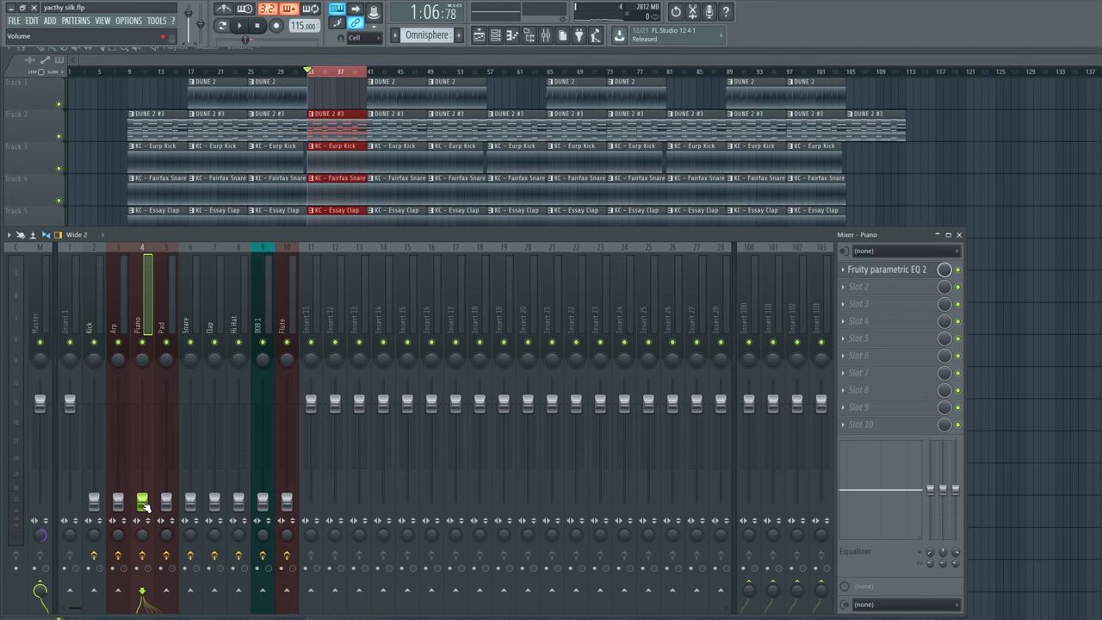
key("space")
left_click_drag(146, 508, 145, 434)
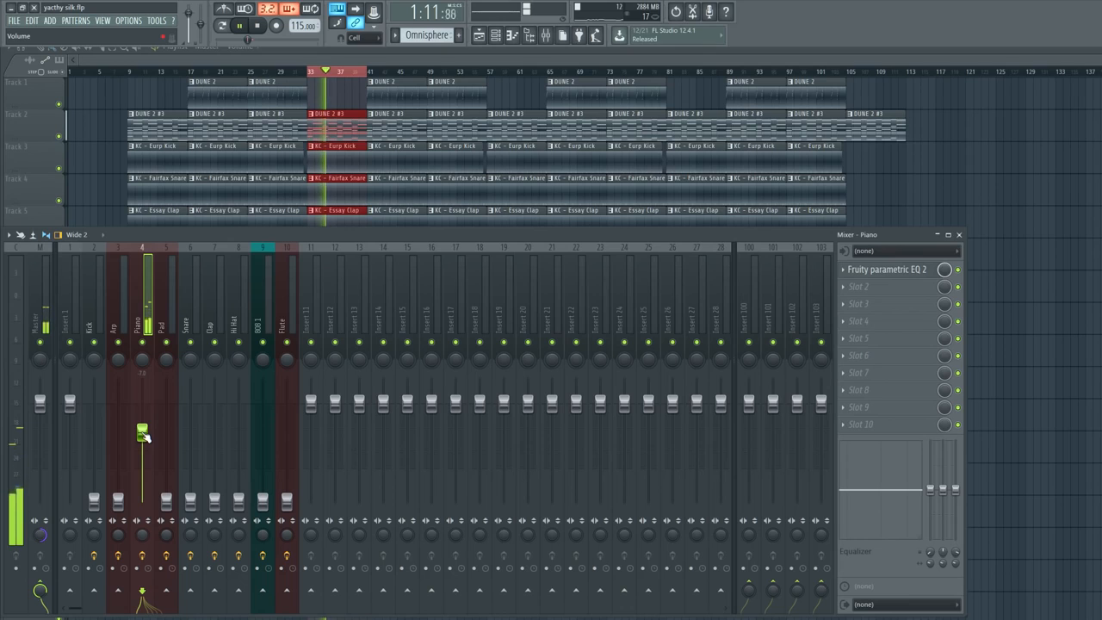
left_click_drag(144, 435, 144, 439)
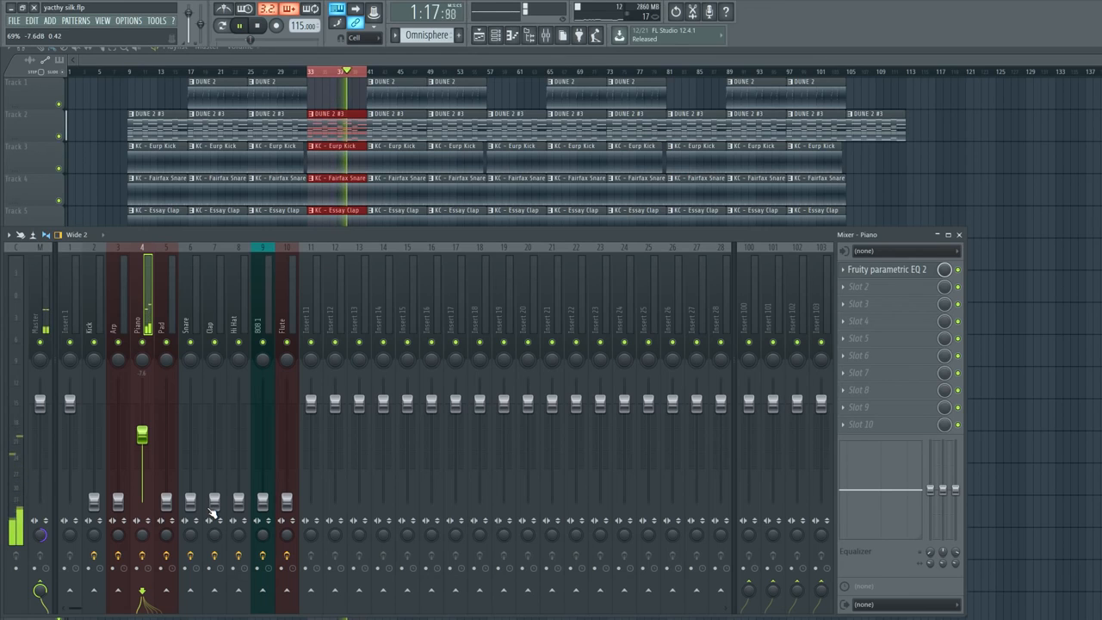
key("space")
Bring in the Pad track during playback, setting the Piano volume to -5.9 dB and the Pad volume to -9.6 dB.
left_click(175, 325)
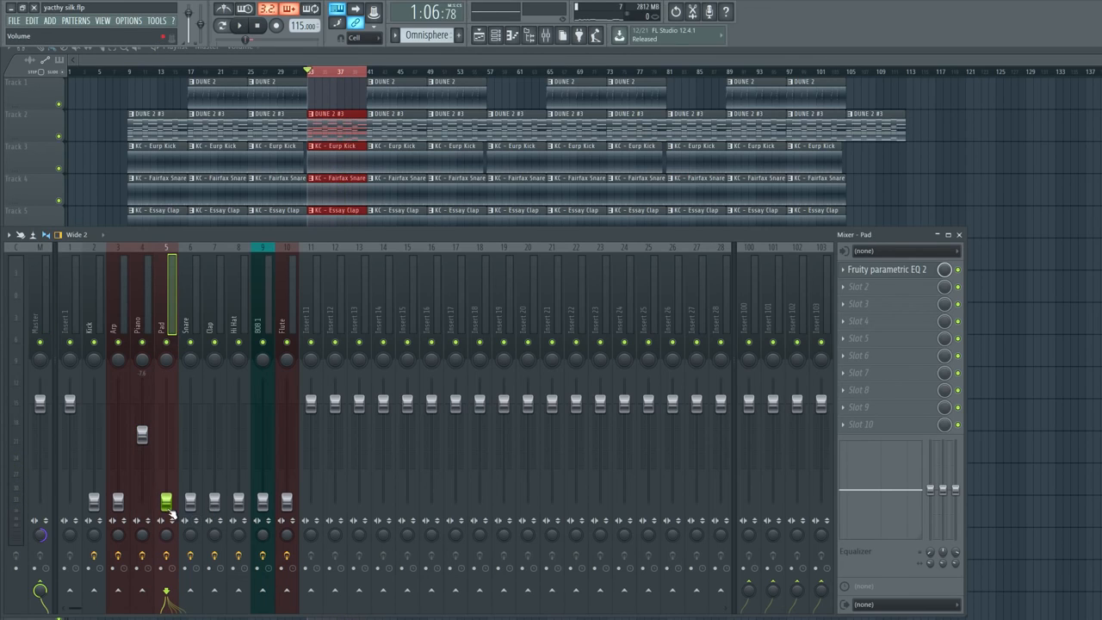
key("space")
left_click_drag(168, 508, 142, 427)
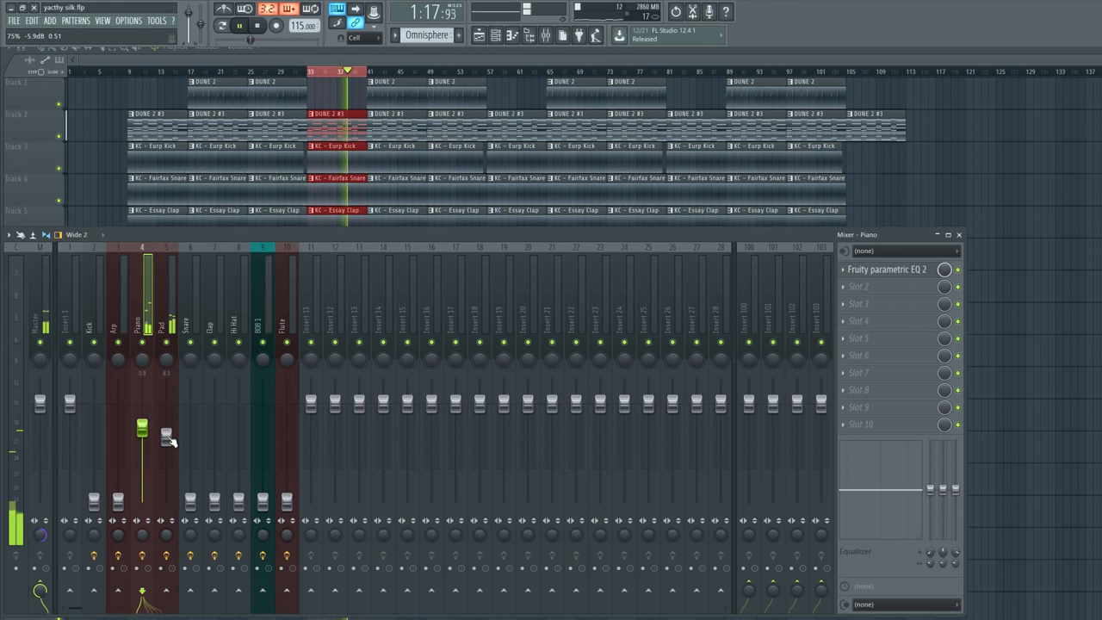
left_click_drag(166, 436, 166, 442)
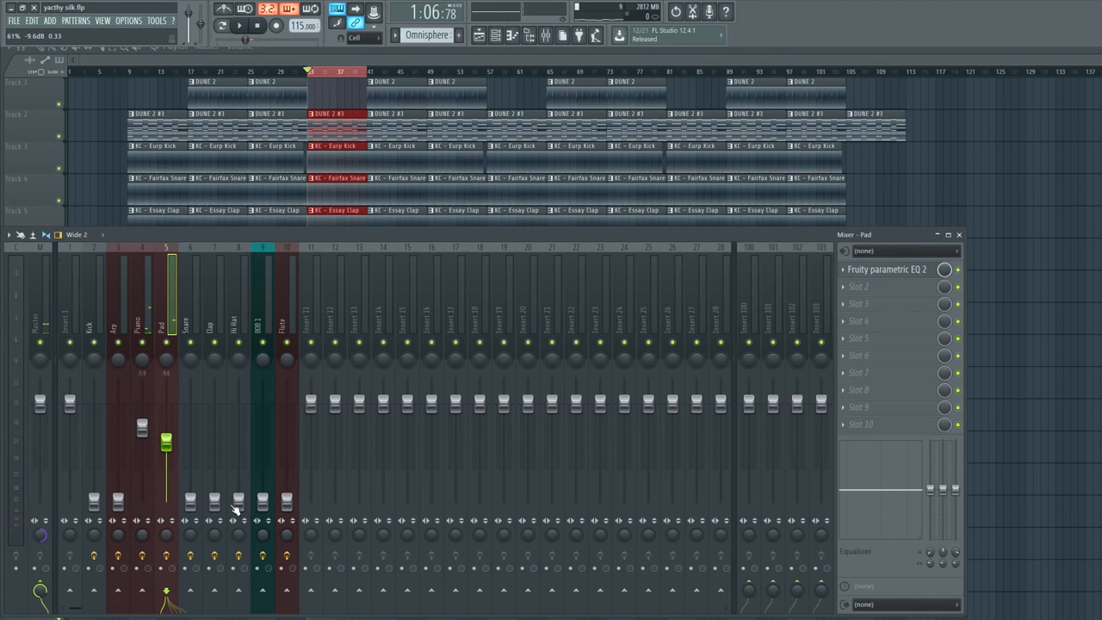
Bring in the Flute track during loop playback, setting its volume to about -8.0 dB.
left_click_drag(287, 501, 286, 444)
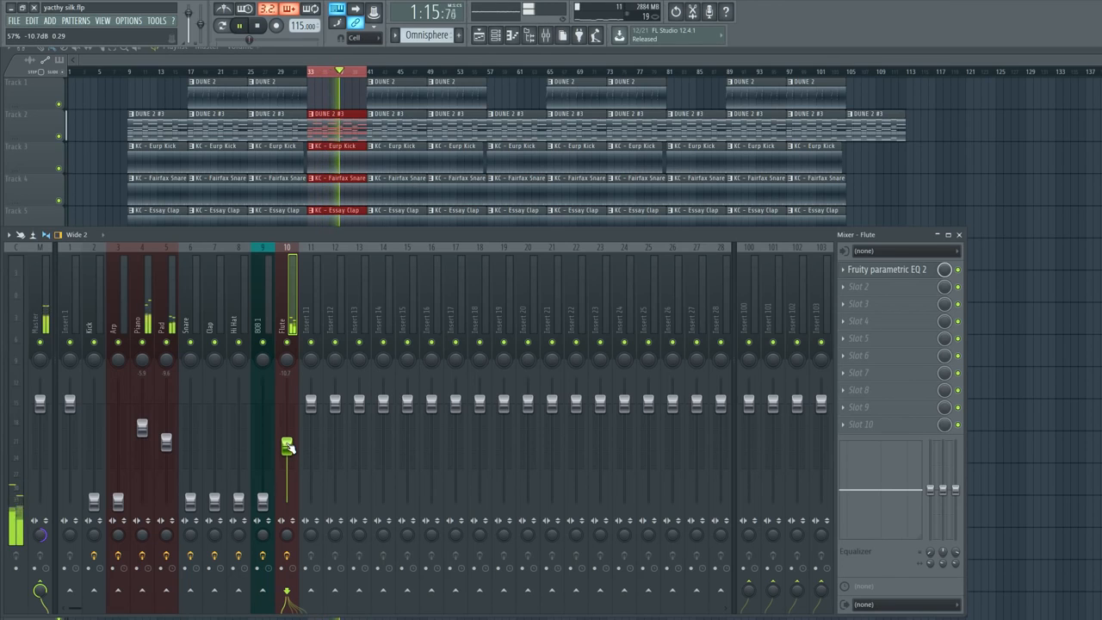
left_click_drag(288, 447, 289, 440)
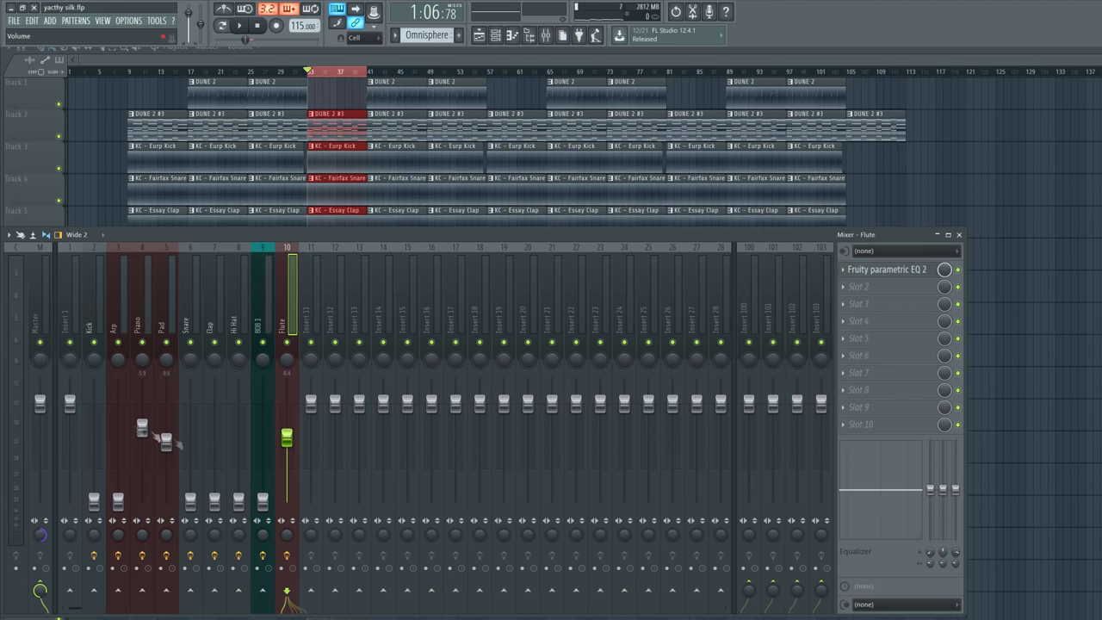
key("space")
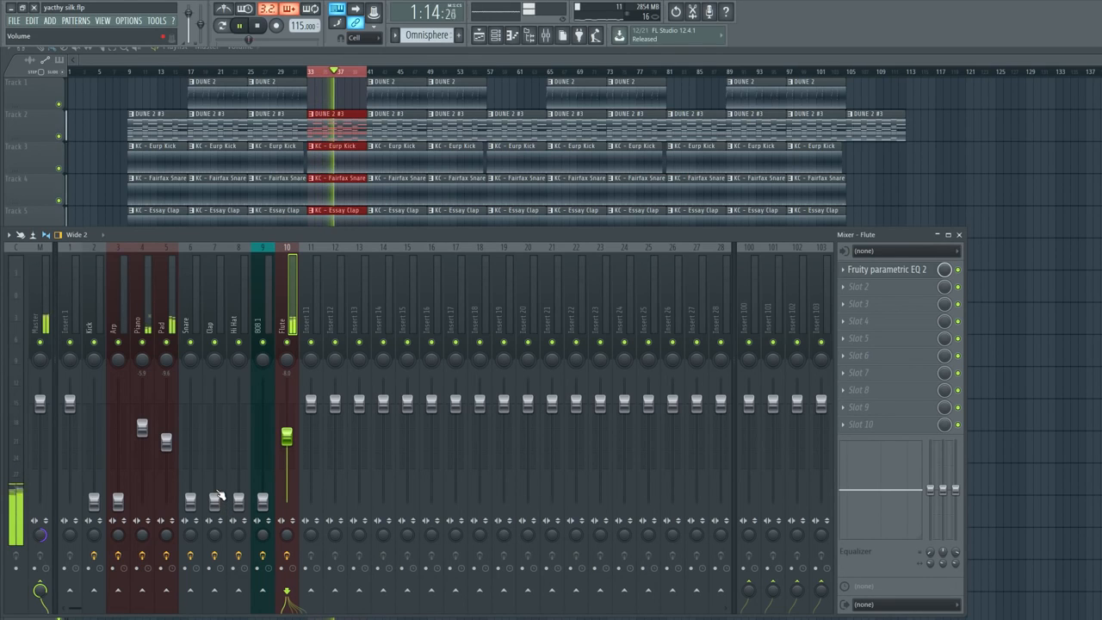
key("space")
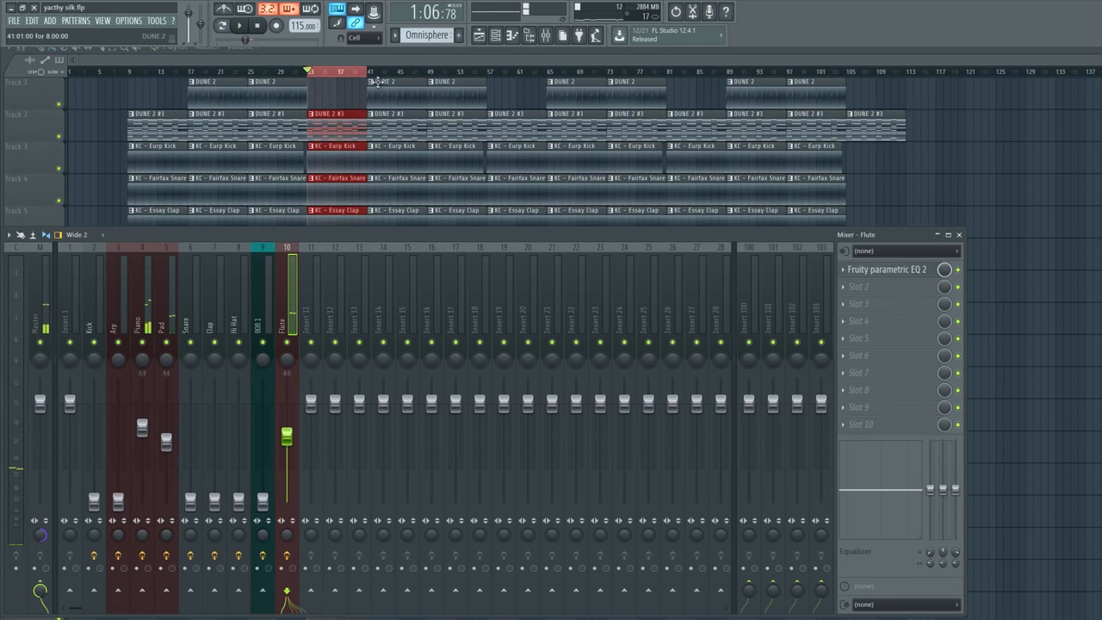
Loop bars 41 to 49 and bring in the Arp track during playback at -5.1 dB.
left_click(375, 78)
left_click_drag(374, 77, 424, 77)
left_click(546, 41)
key("space")
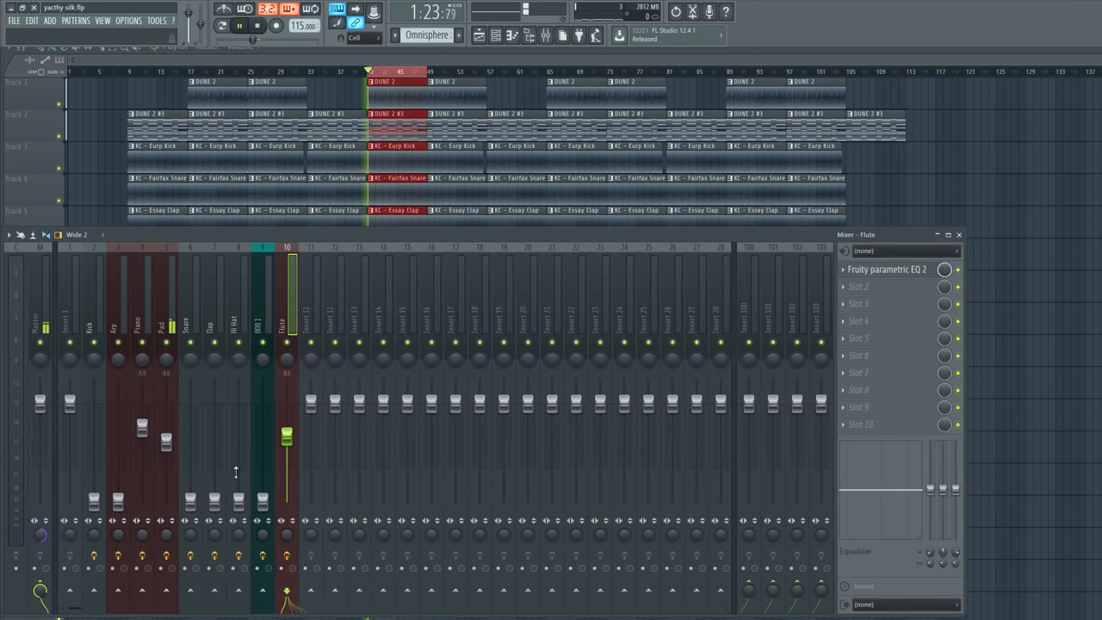
left_click_drag(123, 499, 124, 422)
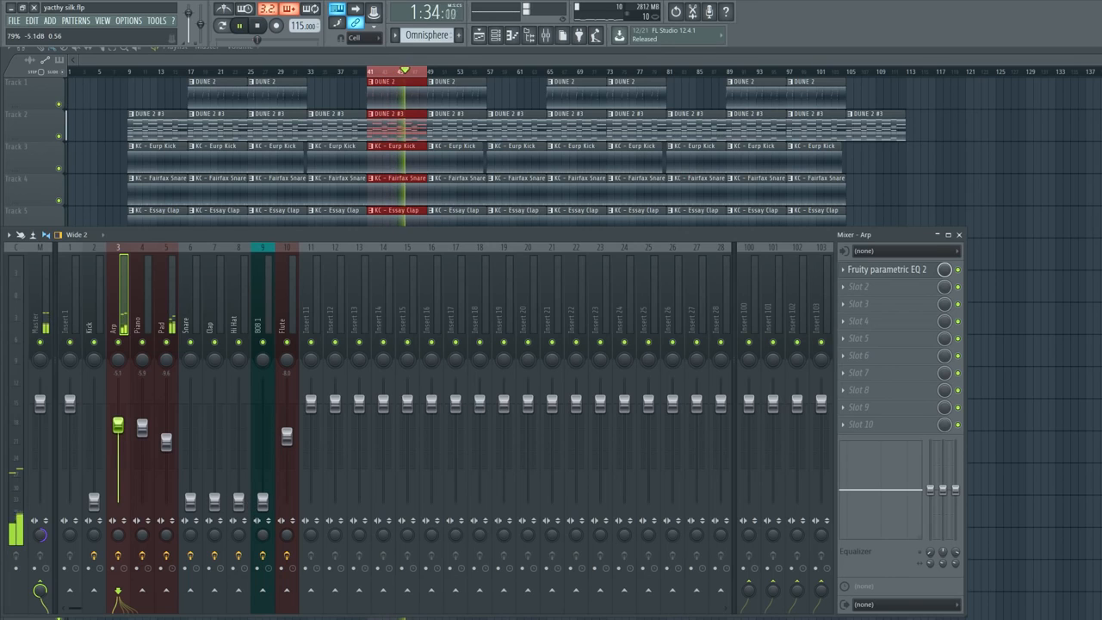
key("space")
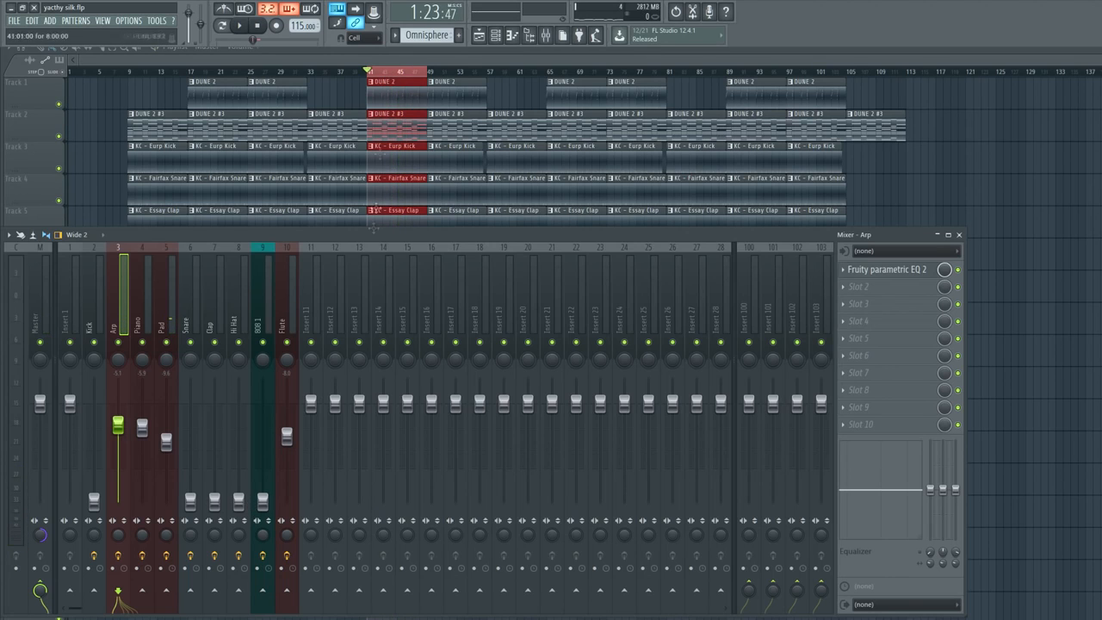
Loop bars 49 to 57 and bring in the 808 1 track during playback at -9.4 dB.
key("F9")
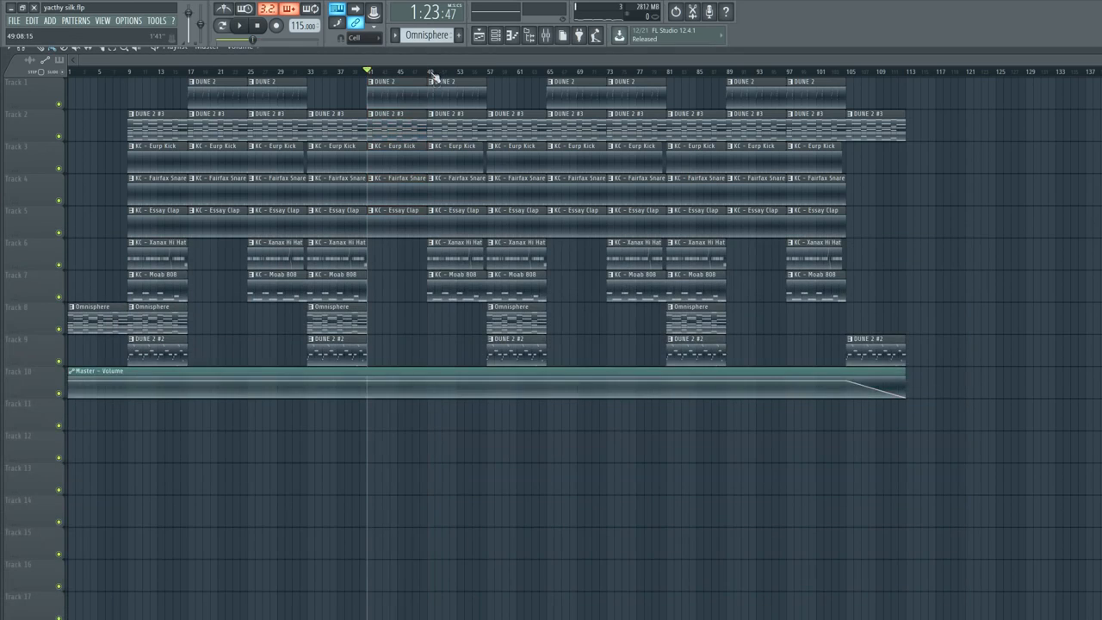
left_click_drag(430, 74, 486, 74)
left_click(545, 38)
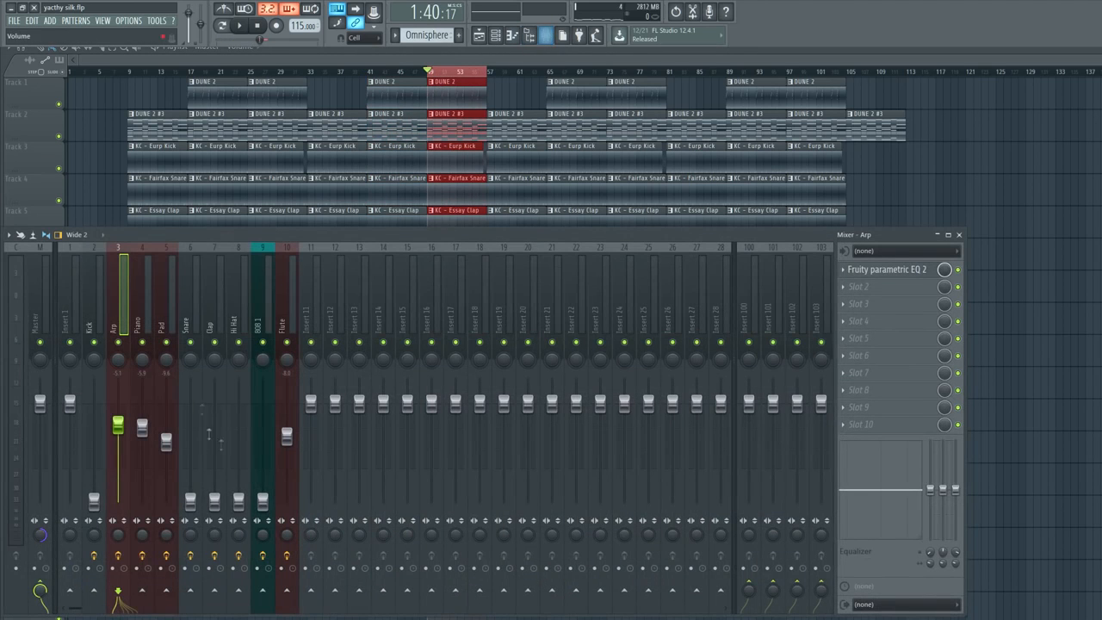
key("space")
left_click_drag(263, 512, 262, 448)
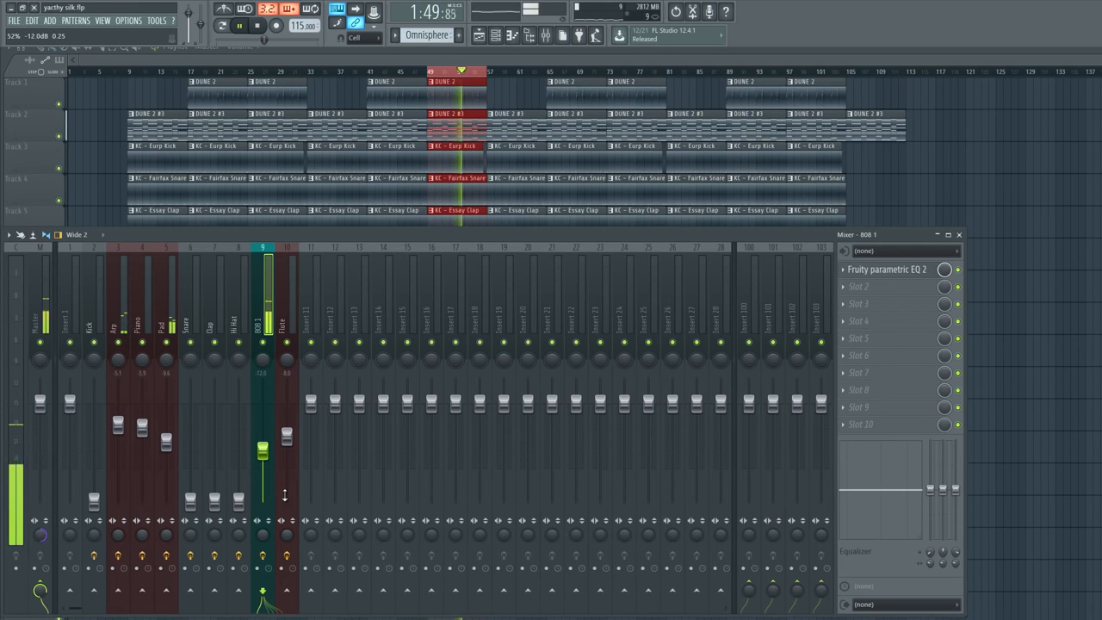
left_click_drag(262, 450, 268, 444)
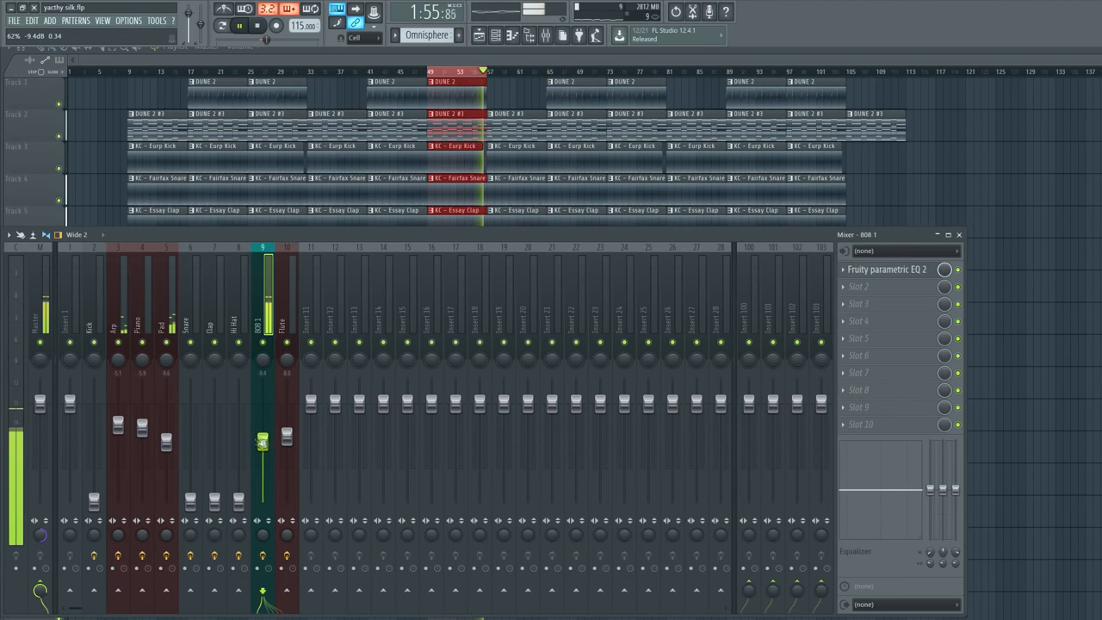
key("space")
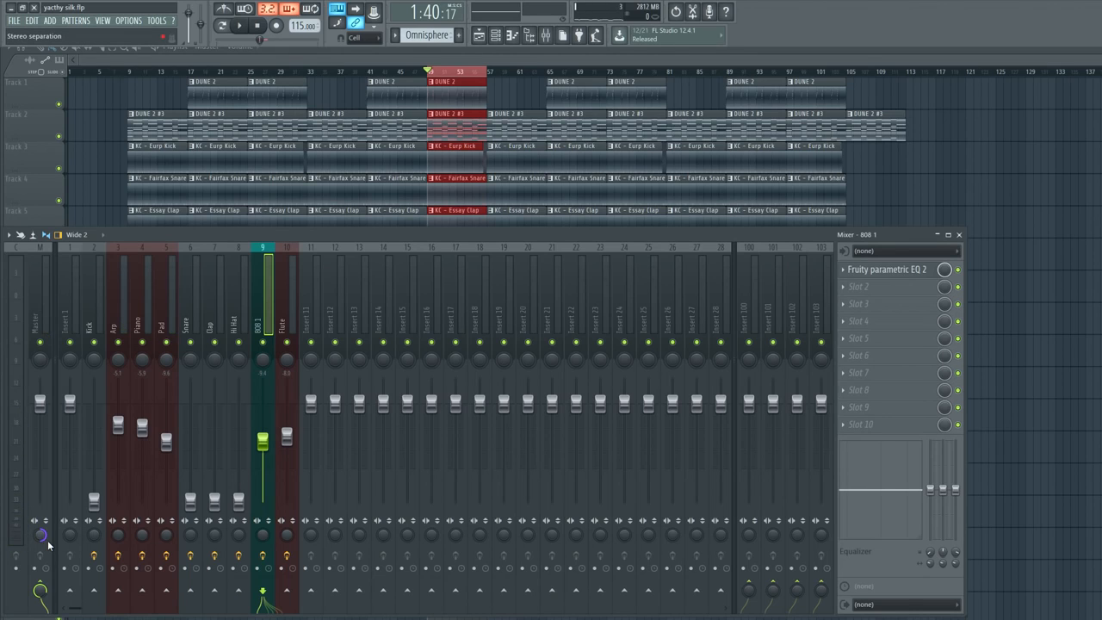
Audition the loop in stereo, nudge the 808 1 volume up to about -9.0 dB, and return the Master's stereo separation to merged.
key("space")
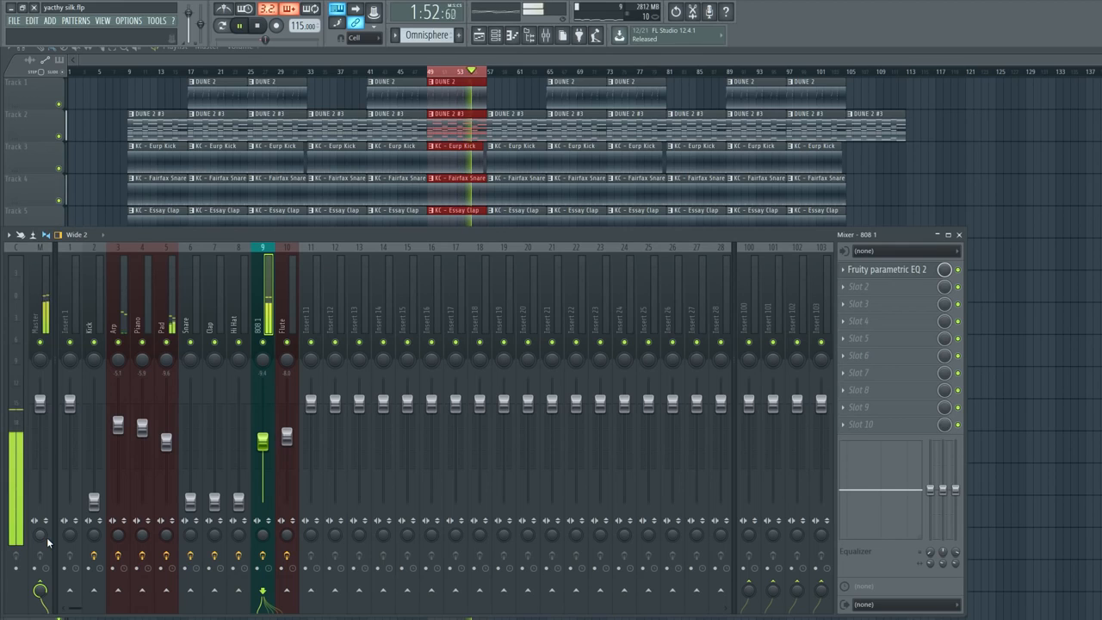
key("space")
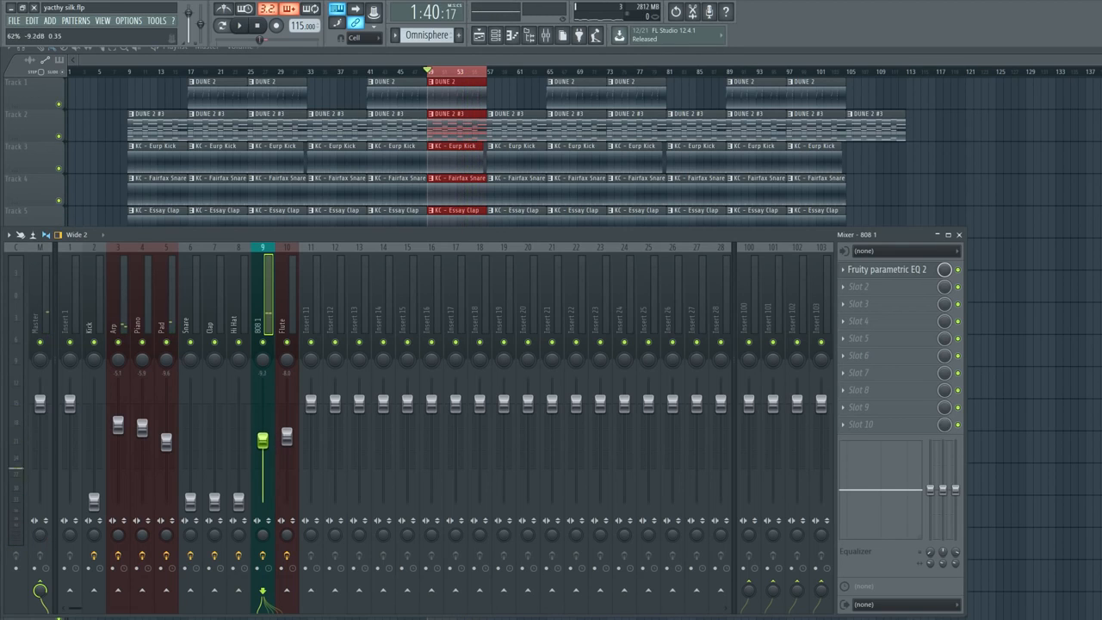
left_click(43, 534)
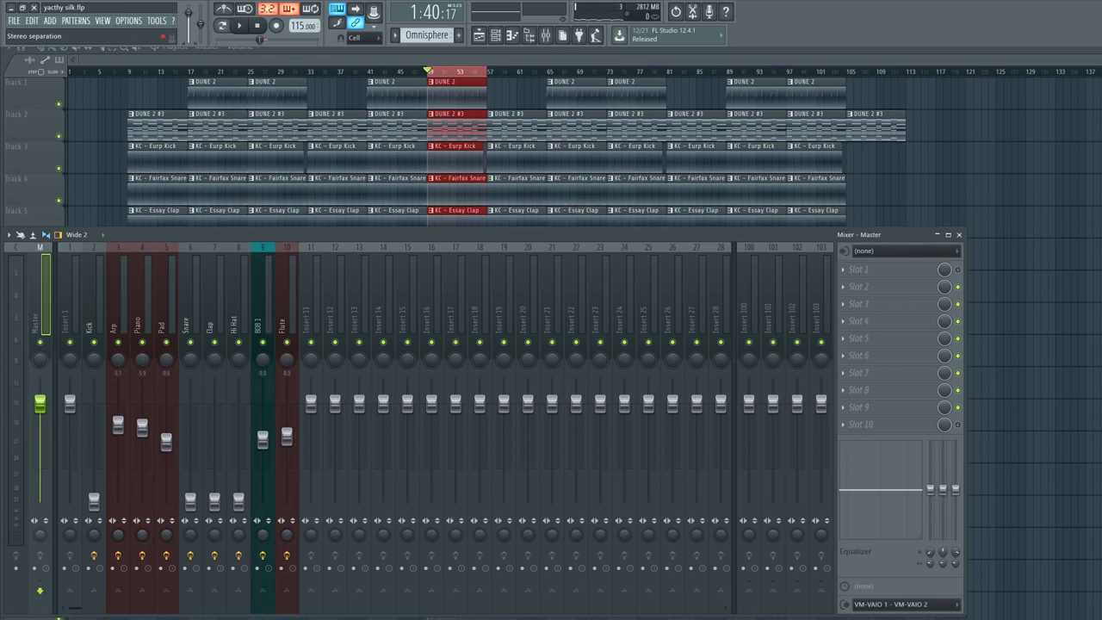
left_click_drag(43, 534, 43, 499)
Bring in the drums during playback, setting the Hi Hat to about -11.4 dB, the Clap to -6.0 dB and the Snare to about -5.3 dB.
key("space")
left_click_drag(239, 501, 245, 448)
left_click_drag(214, 502, 214, 425)
left_click_drag(190, 499, 191, 423)
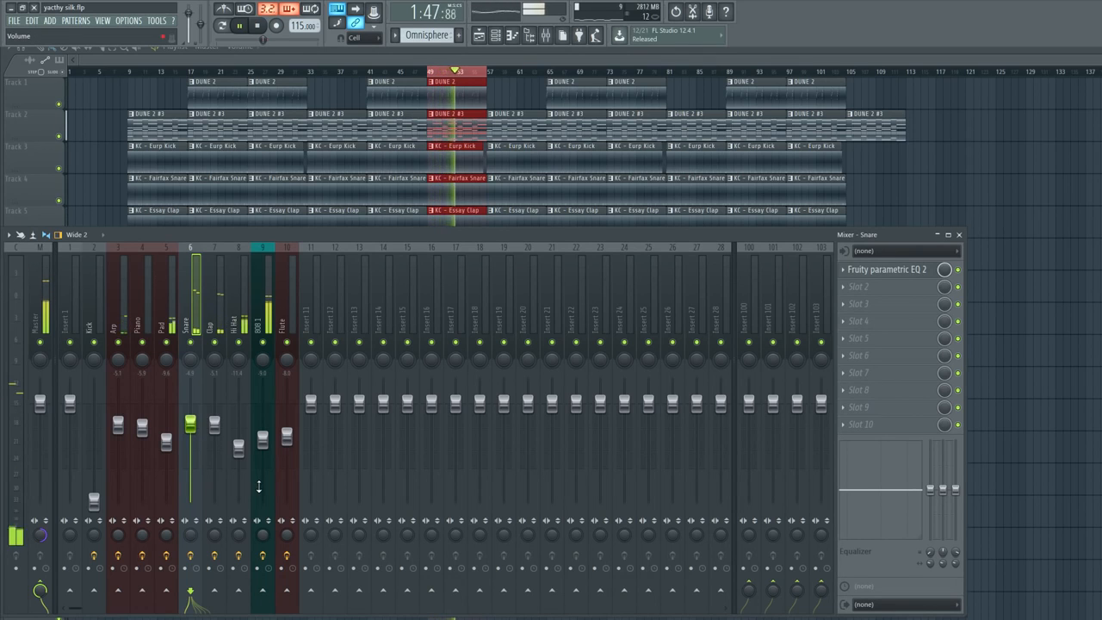
left_click_drag(217, 424, 217, 427)
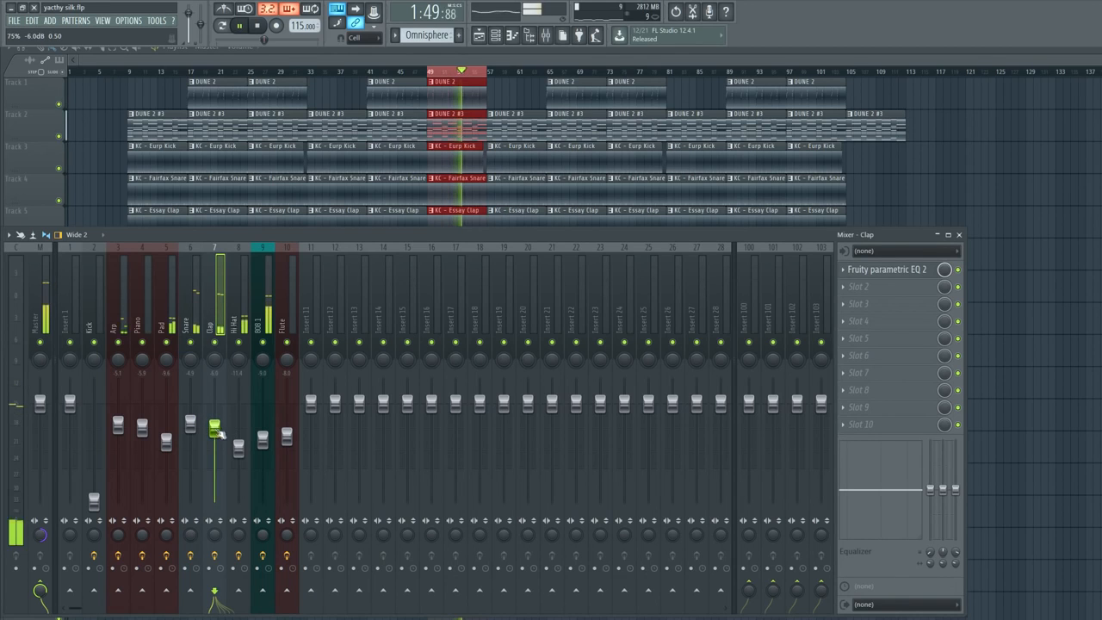
left_click(195, 426)
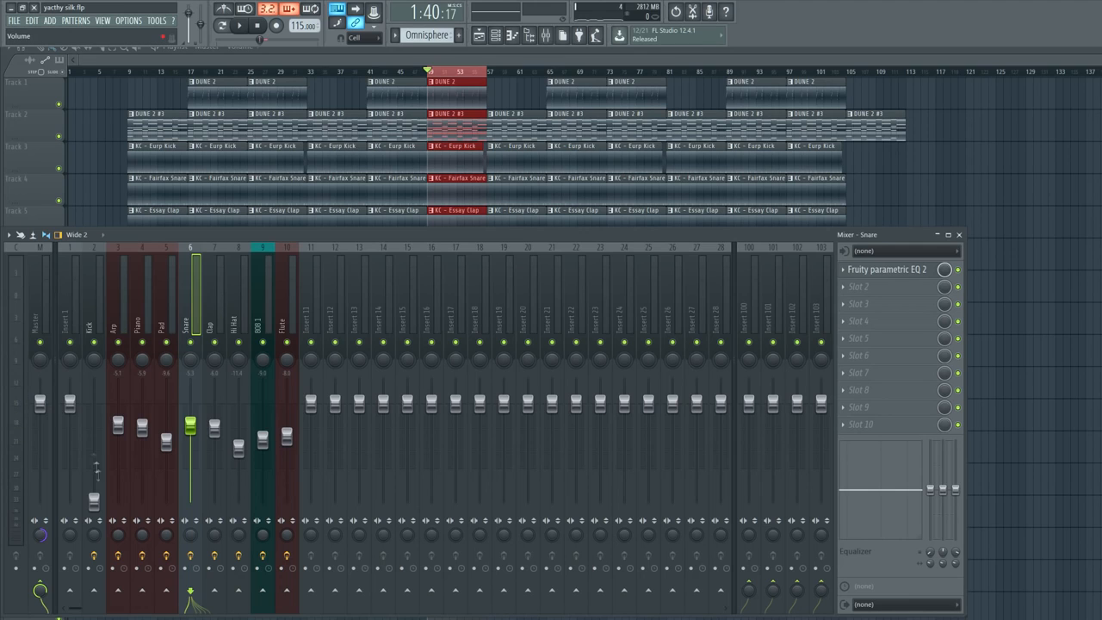
Bring in the Kick track during playback, raising its volume slightly above 0 dB, to about 1.7 dB.
left_click_drag(94, 502, 95, 404)
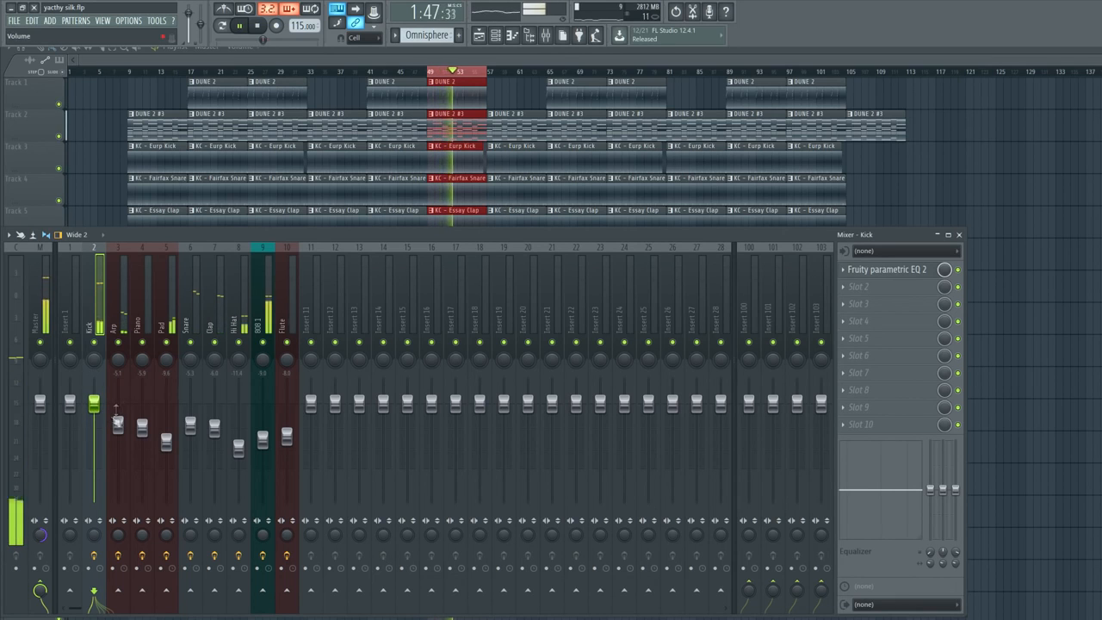
key("F6")
key("space")
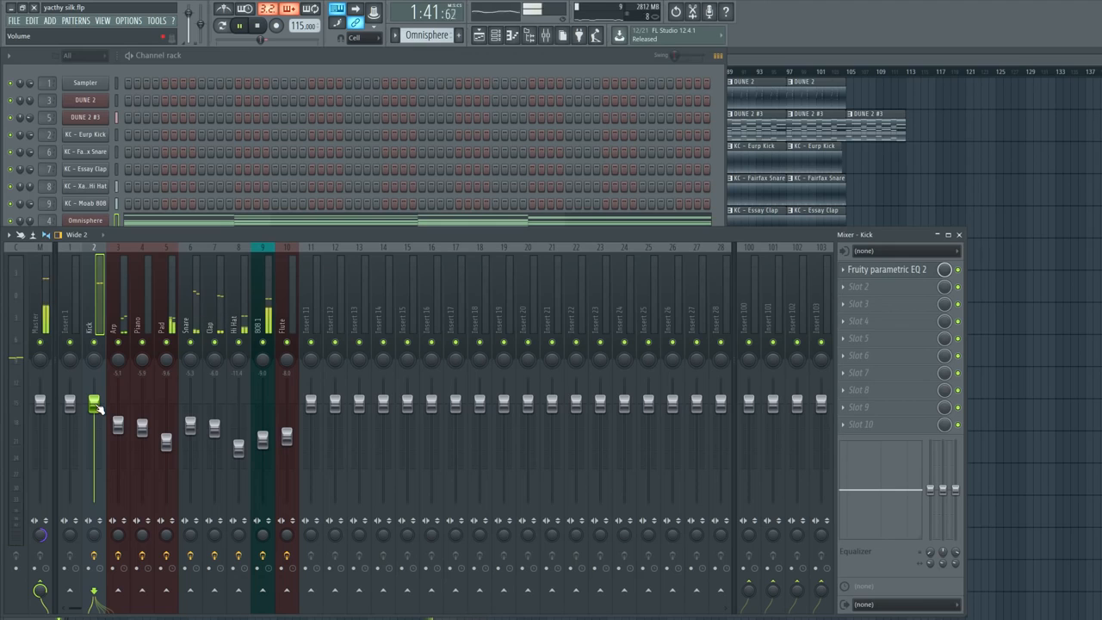
left_click_drag(97, 408, 98, 402)
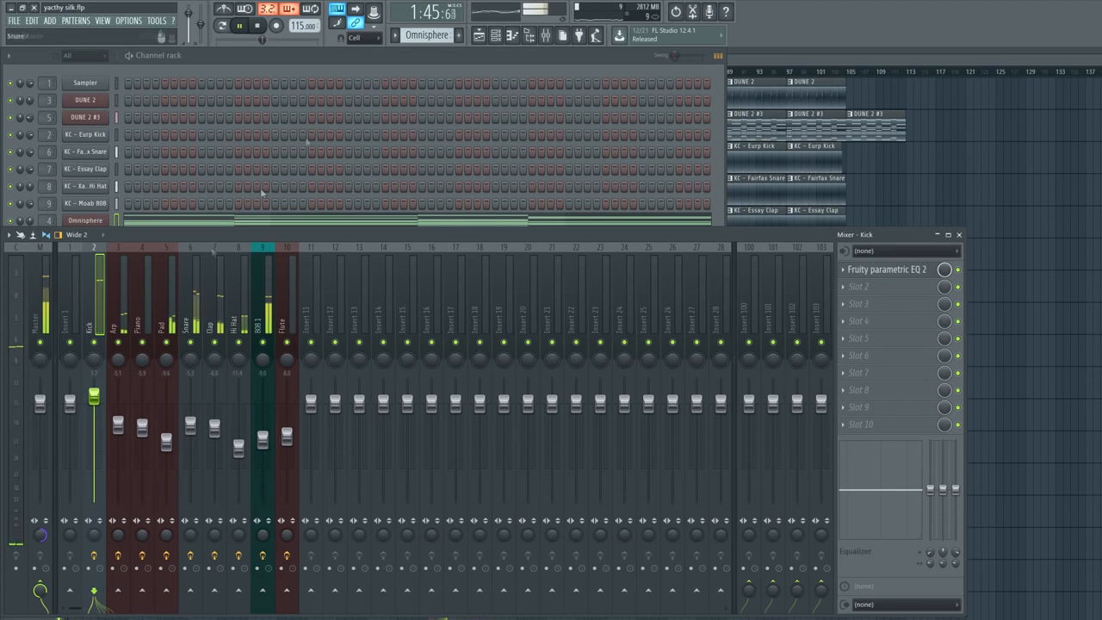
left_click(625, 54)
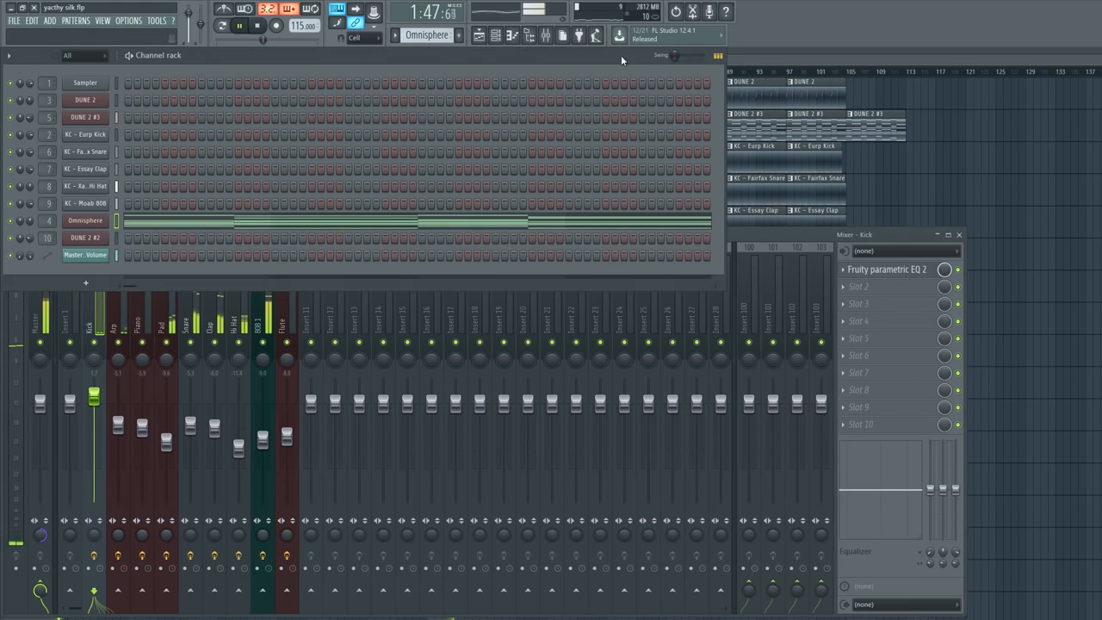
left_click(496, 36)
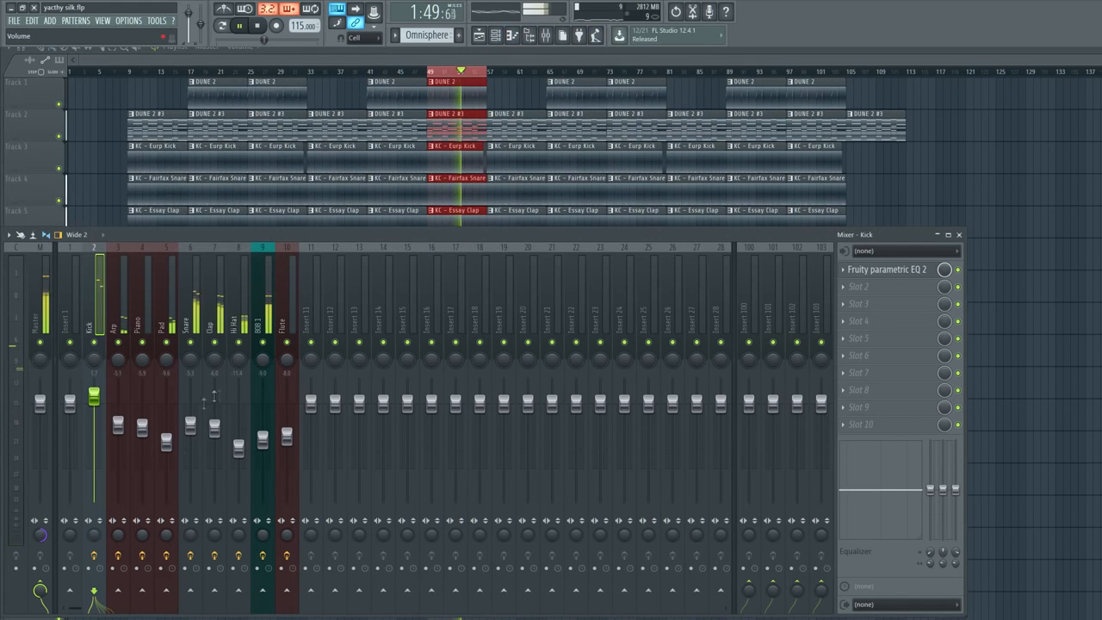
key("space")
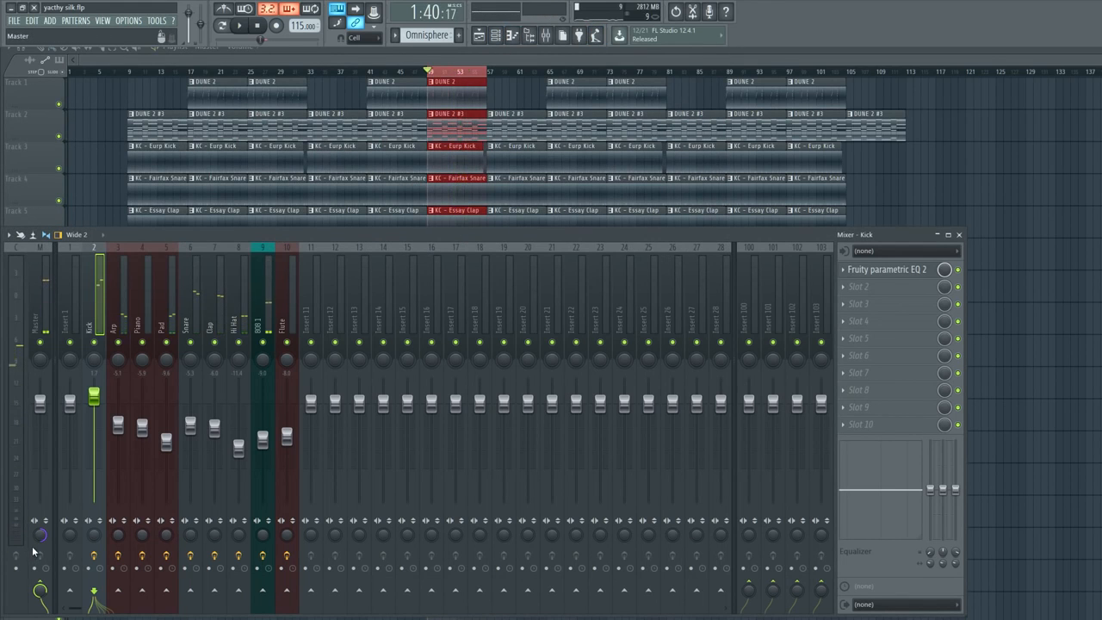
With the Master back in normal stereo, solo and audition the snare and clap, lowering the Clap volume to -10.6 dB.
key("space")
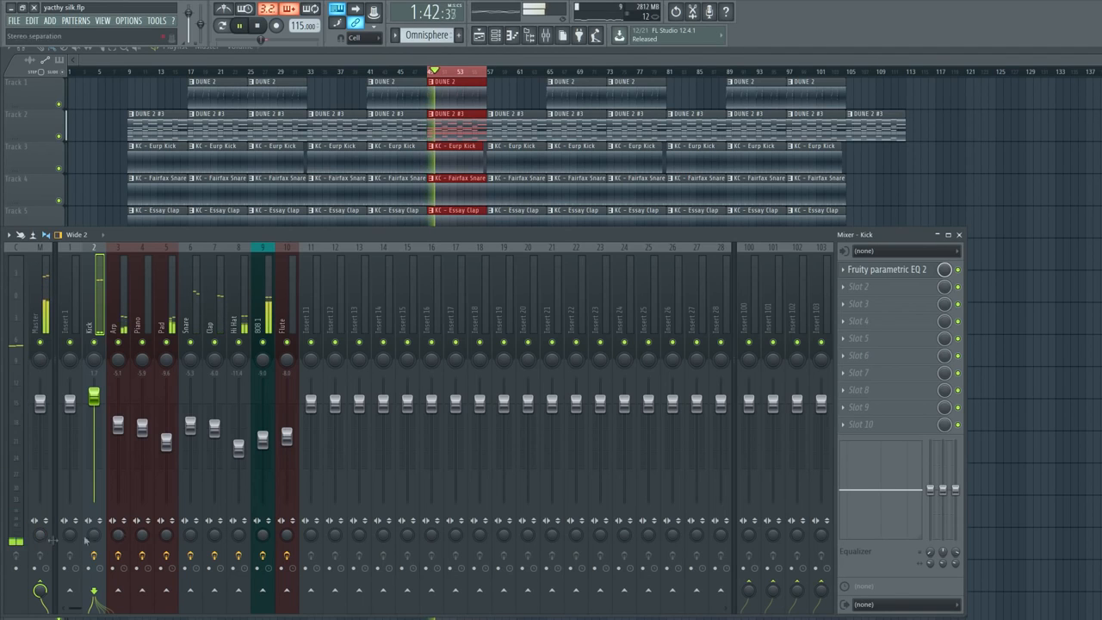
key("space")
key("space")
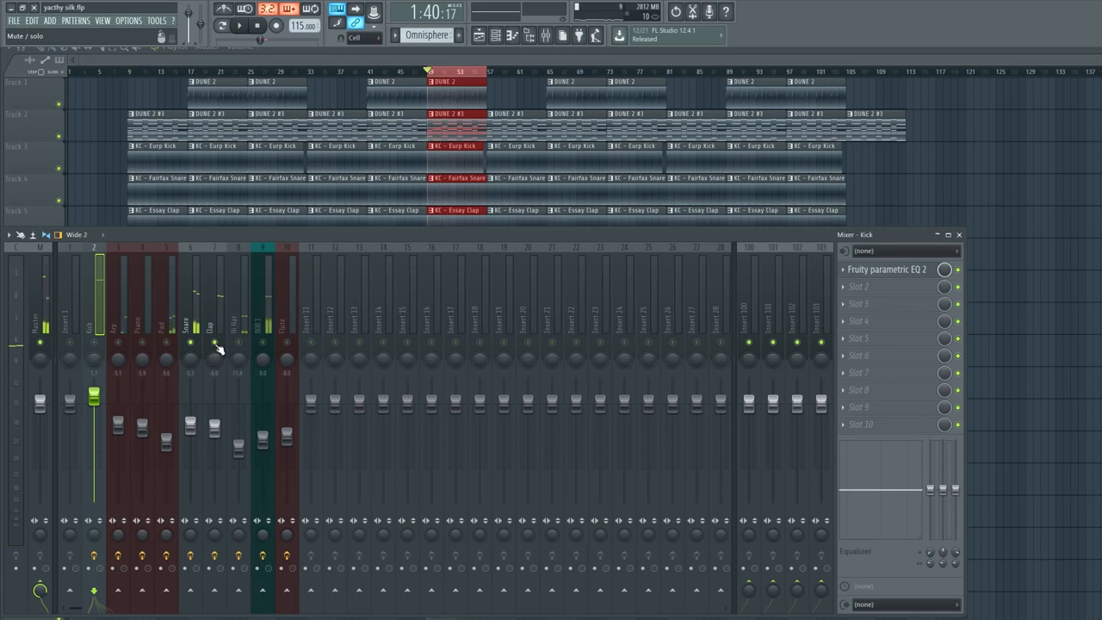
left_click(215, 427)
left_click_drag(215, 427, 214, 449)
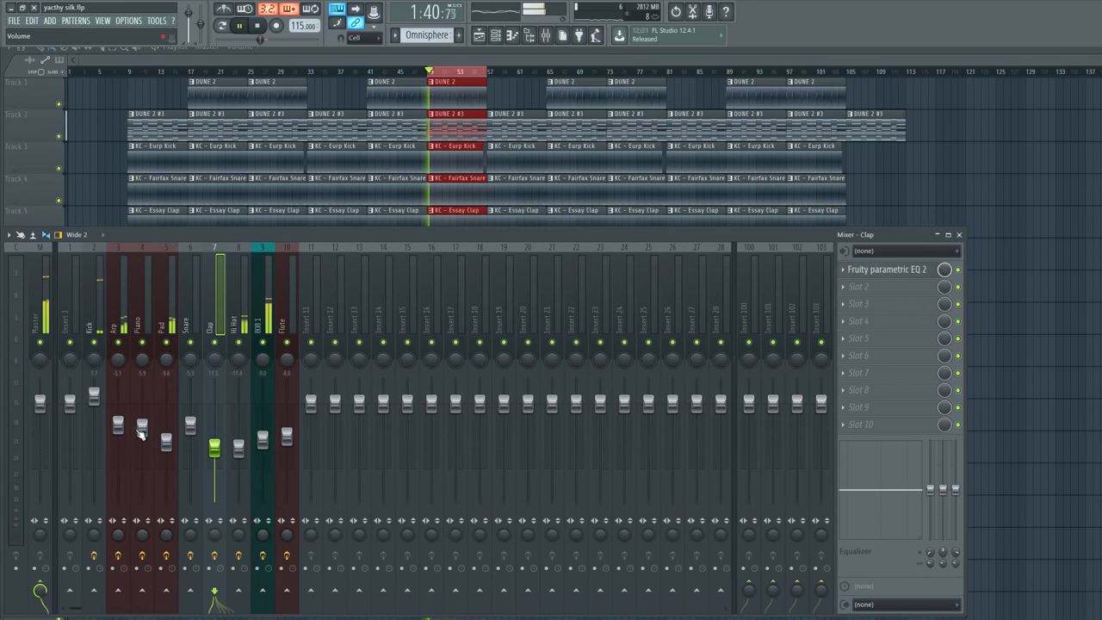
left_click_drag(214, 448, 215, 448)
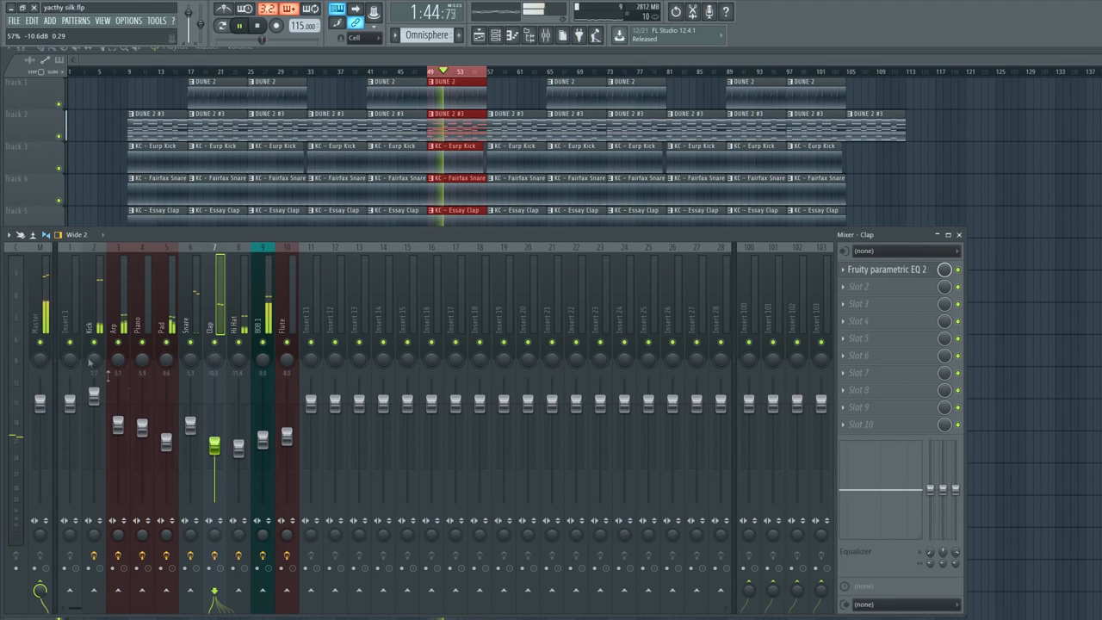
Check the Master level during playback and raise the Arp volume to -3.9 dB.
left_click(47, 315)
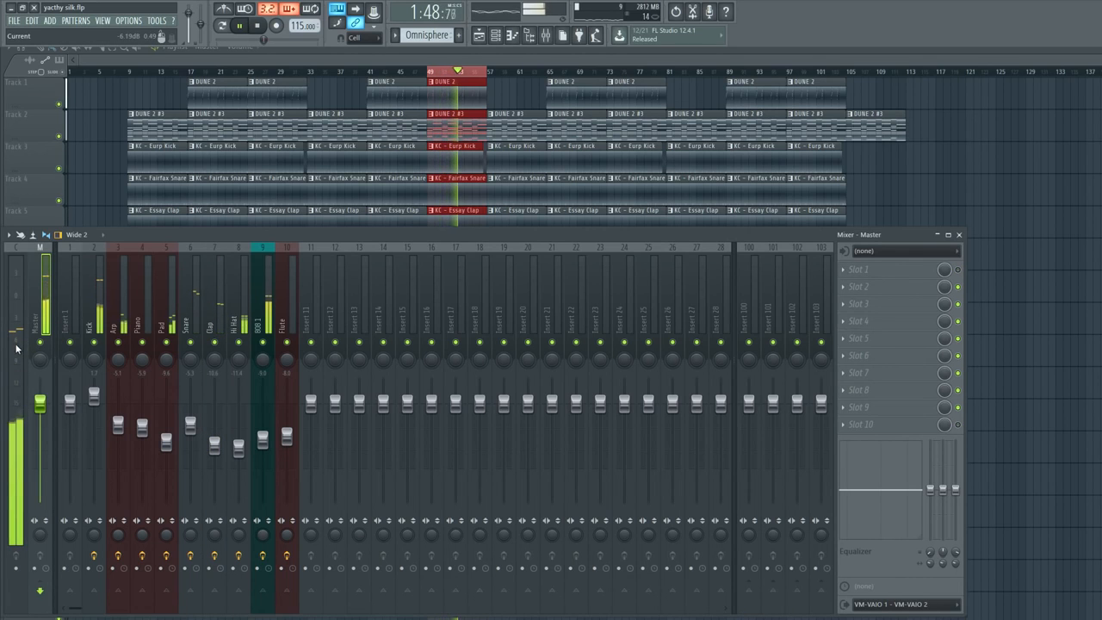
left_click(118, 424)
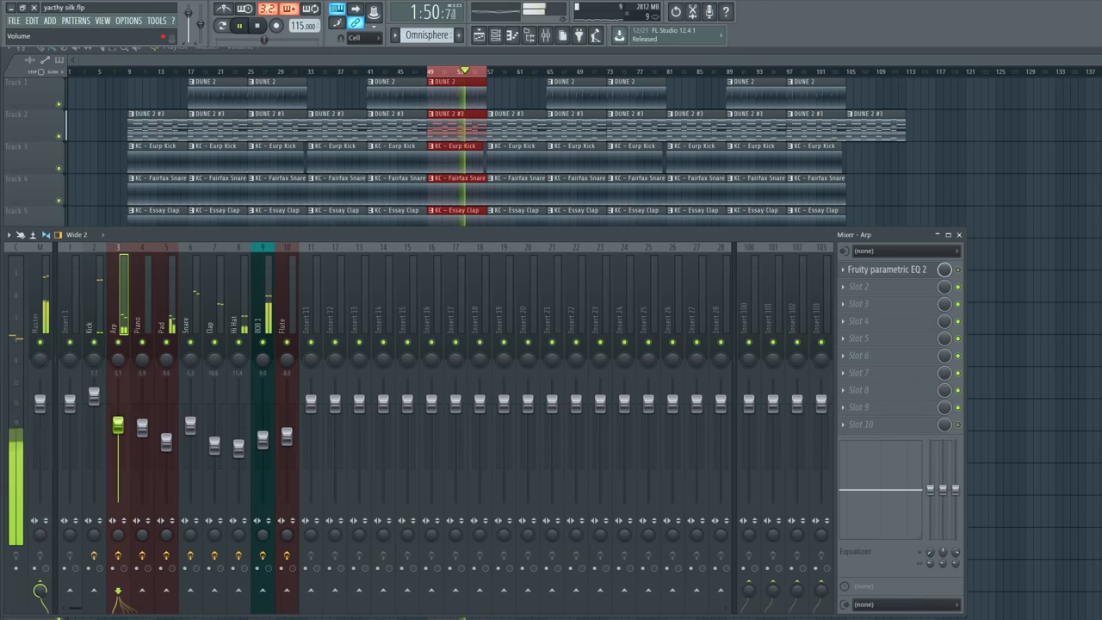
left_click_drag(118, 424, 118, 419)
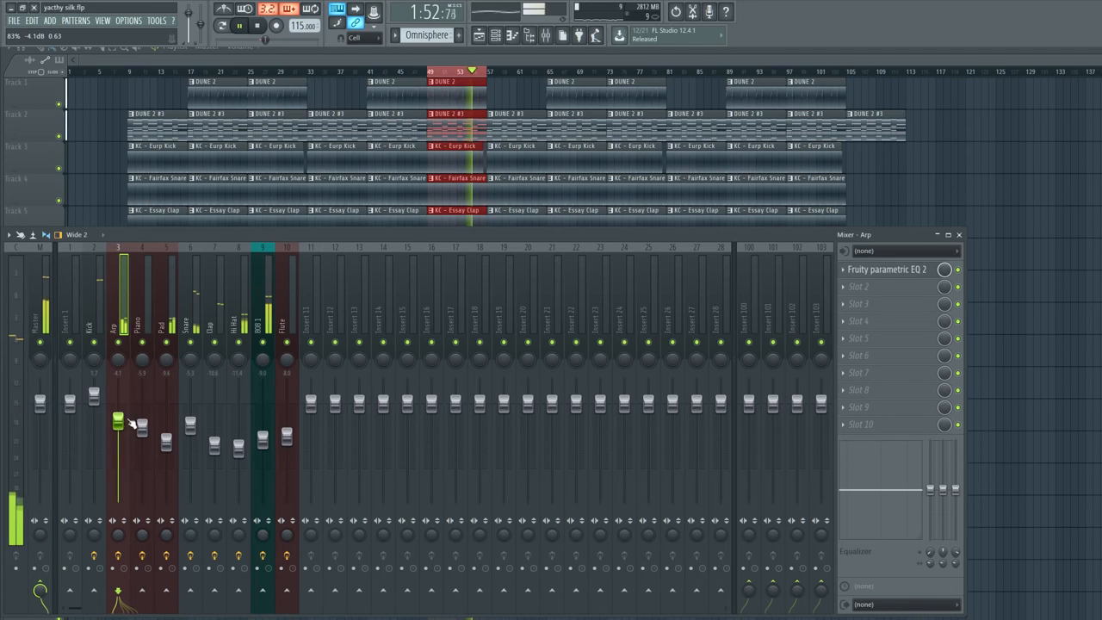
left_click_drag(118, 422, 118, 422)
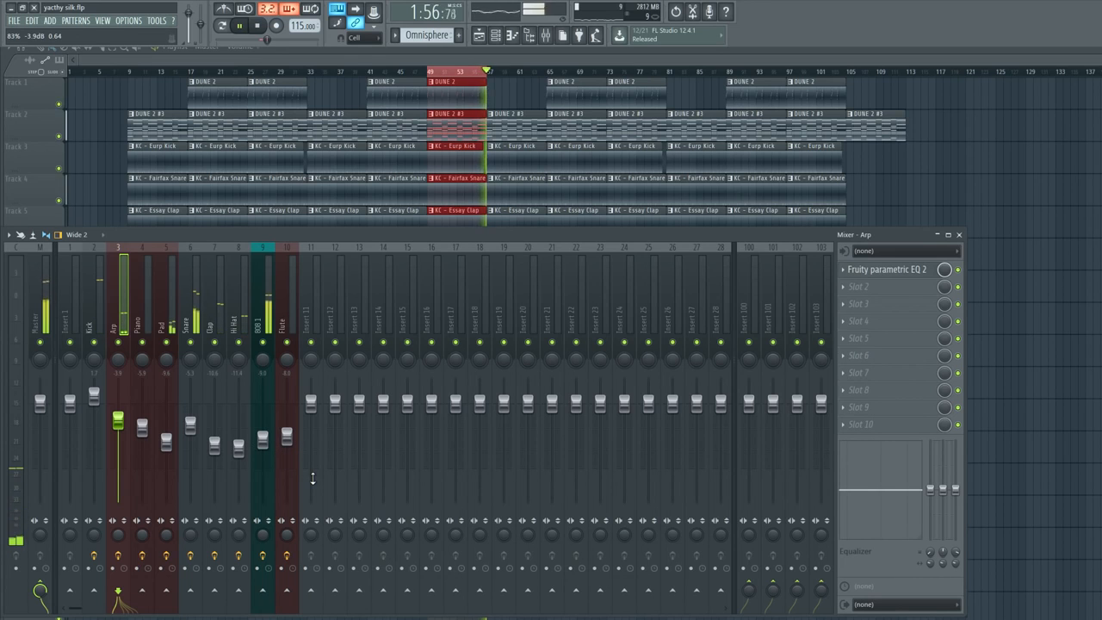
key("space")
Clear the loop selection and play from bar 57, setting the Flute volume to -8.1 dB and raising the Piano volume slightly.
right_click(488, 73)
left_click(489, 73)
key("space")
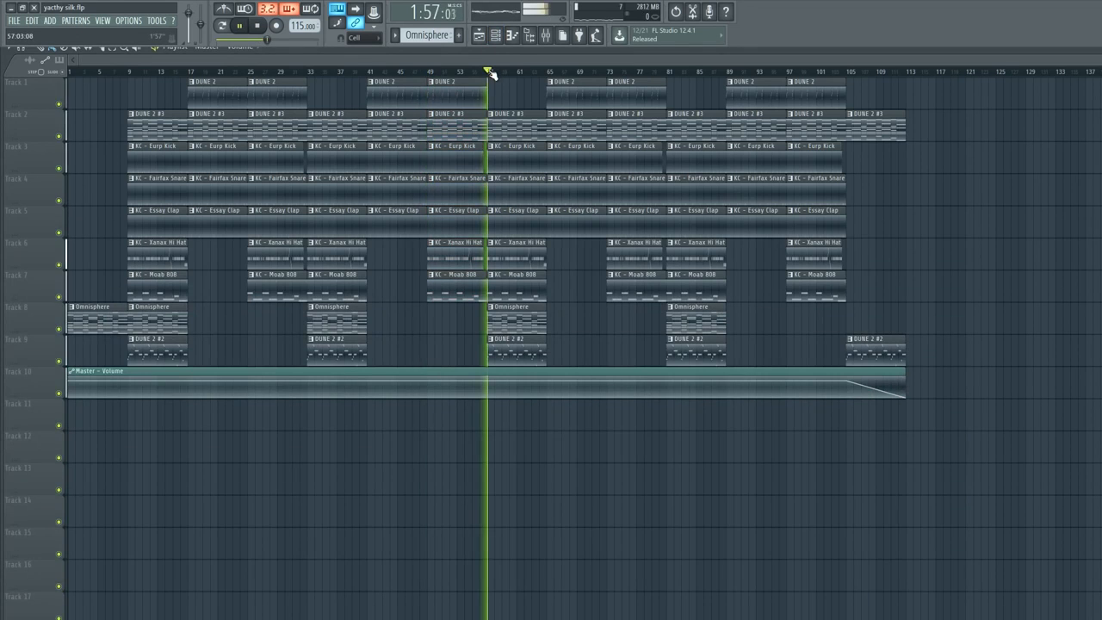
left_click(544, 35)
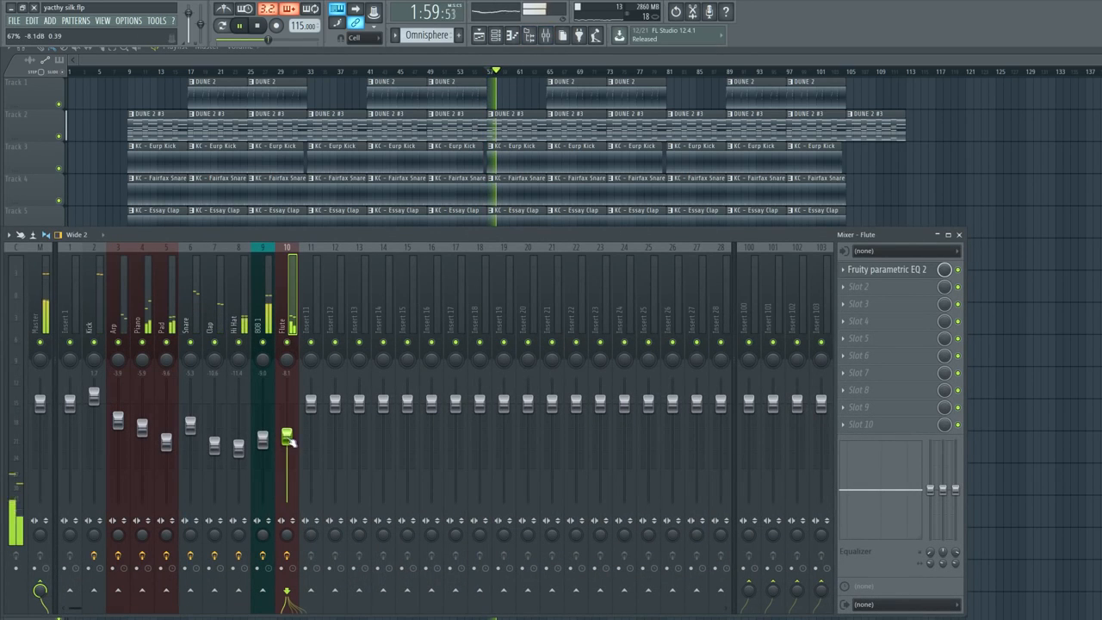
left_click_drag(142, 427, 142, 425)
key("space")
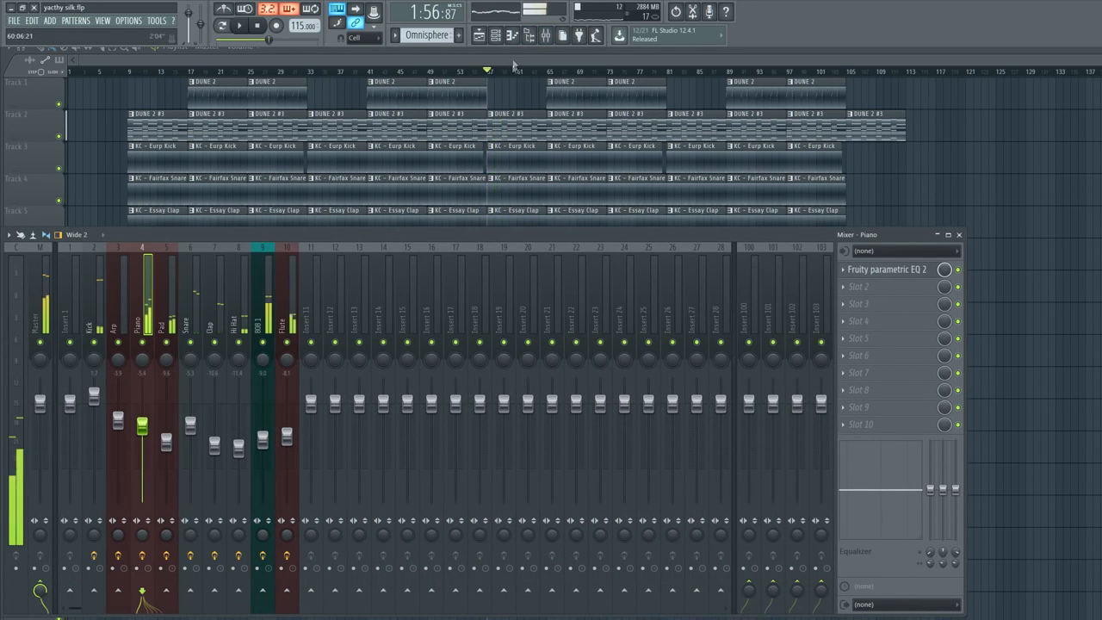
left_click(511, 62)
left_click(545, 37)
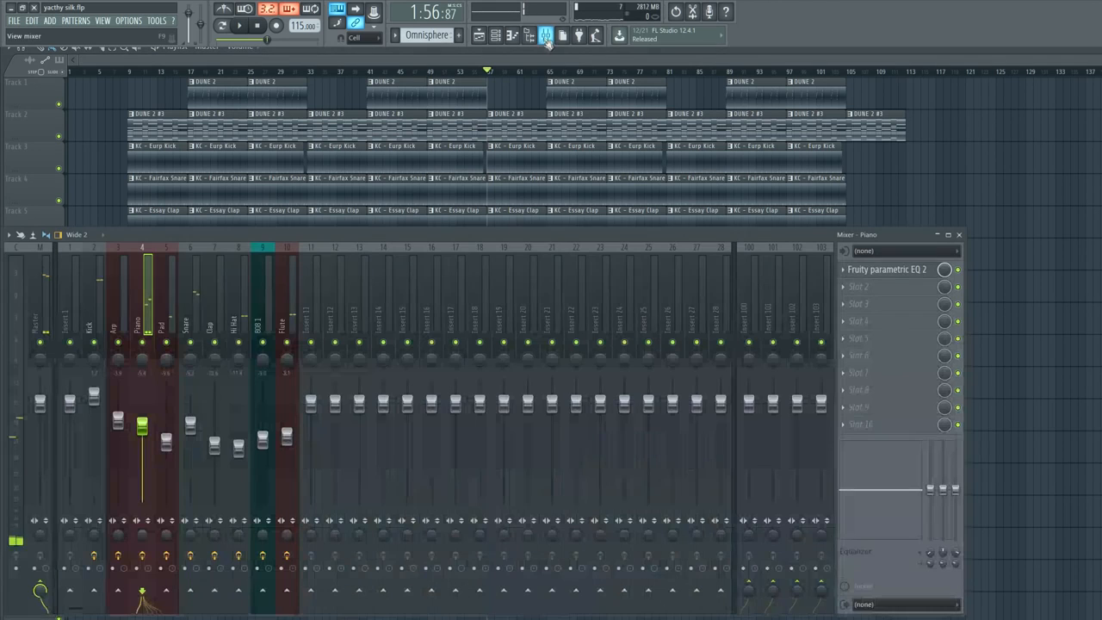